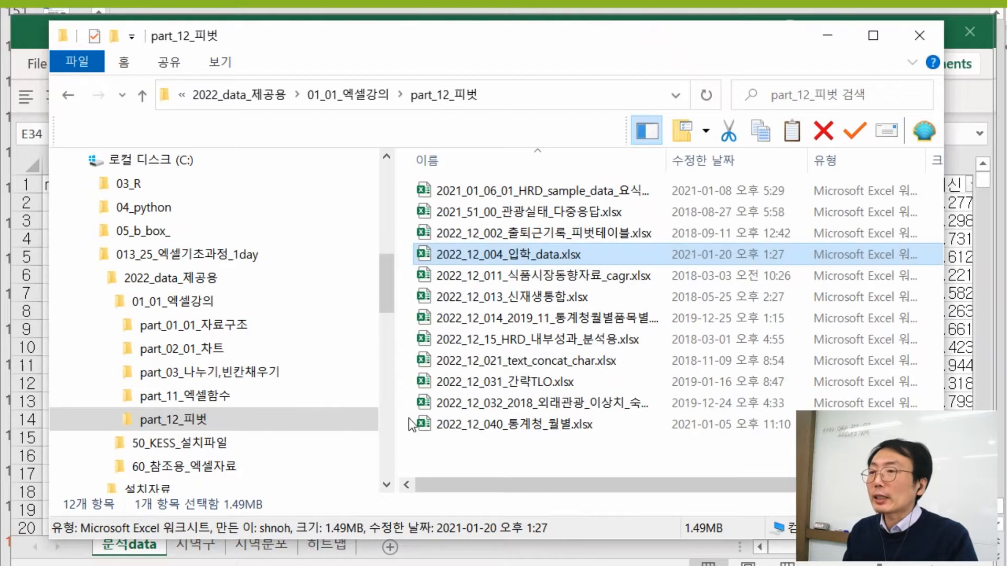
- Open the workbook 2022_12_004_입학_data.xlsx from the part_12_피벗 folder inside 2022_data_제공용 > 01_01_엑셀강의
click(166, 276)
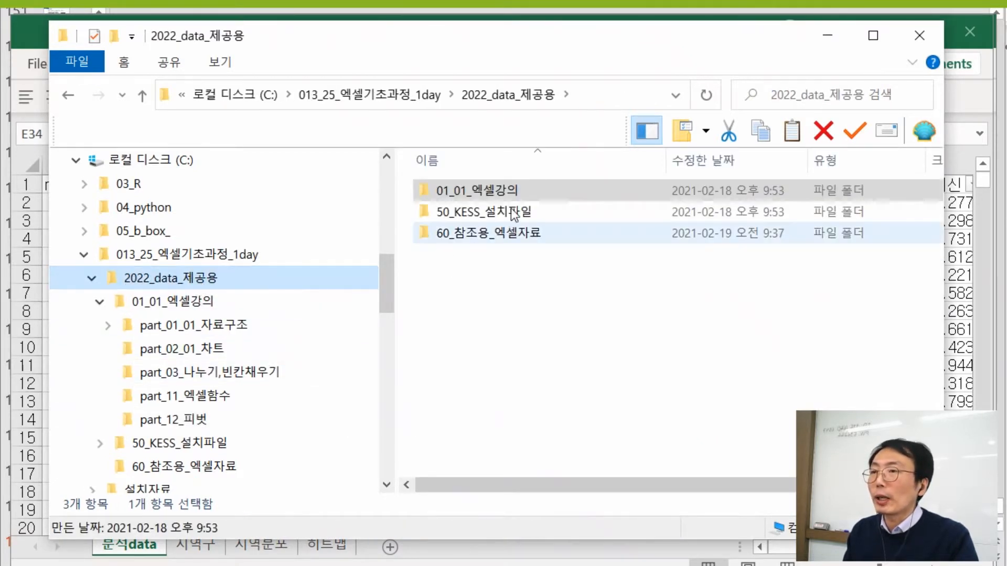
double_click(515, 191)
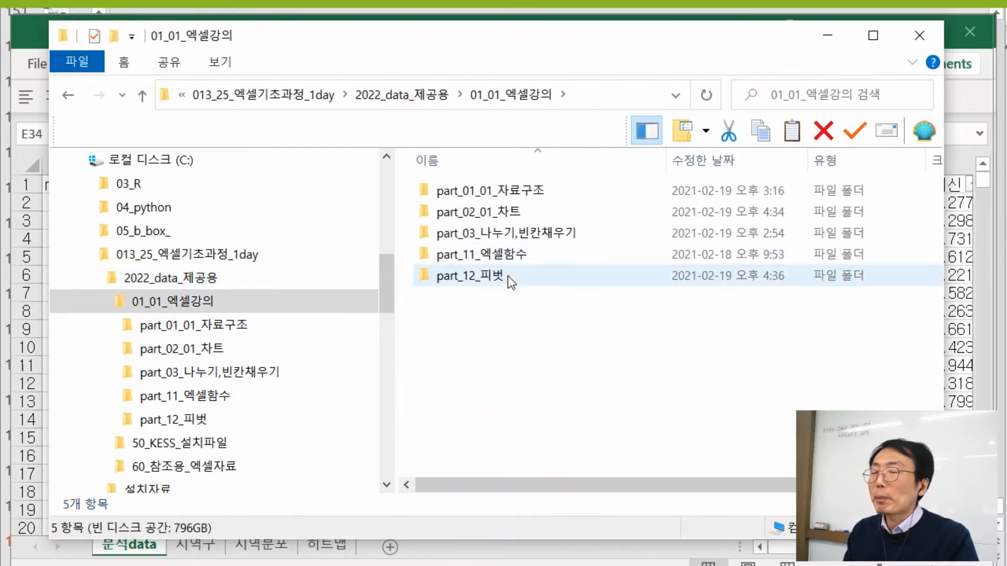
double_click(508, 276)
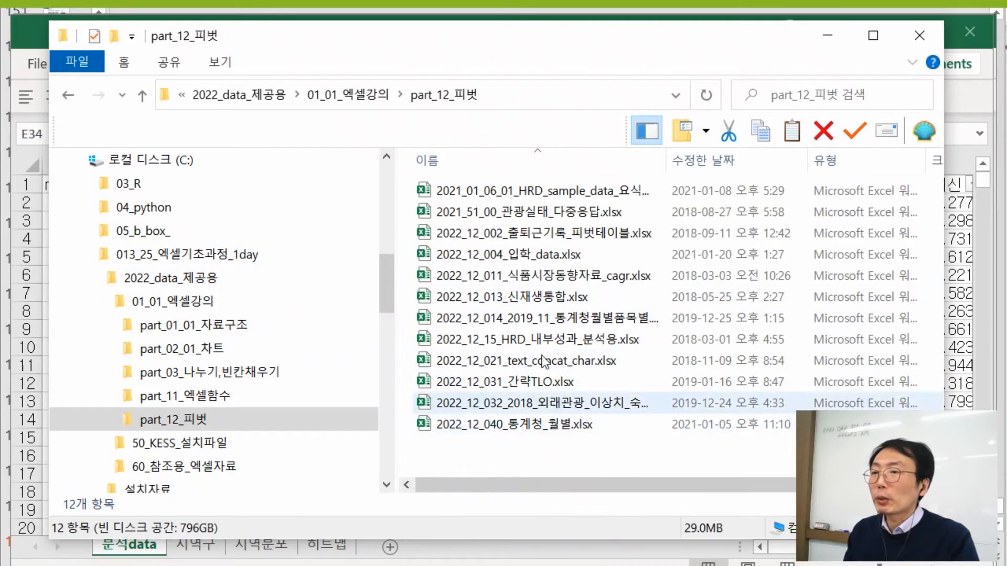
double_click(533, 262)
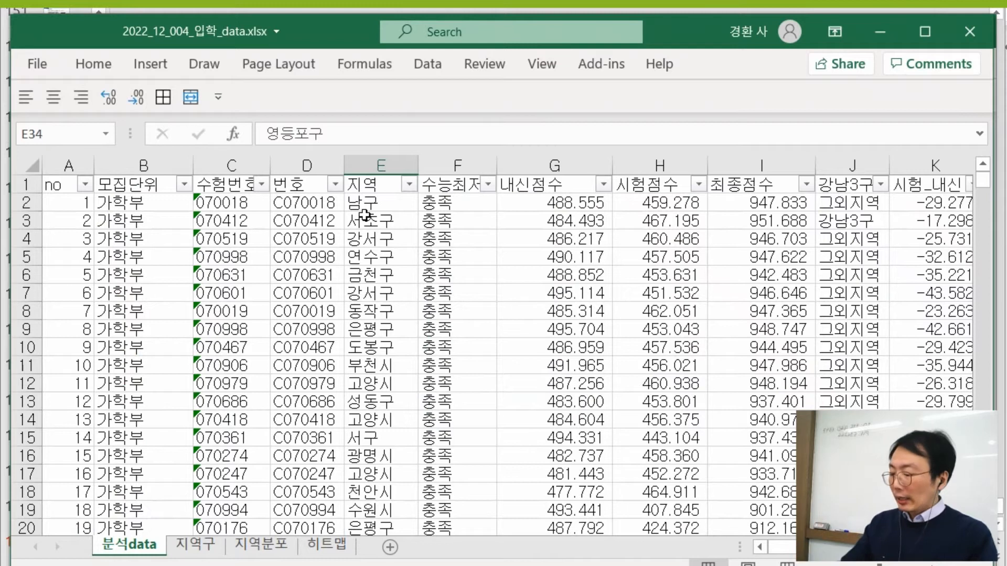
- Select the header row and the no column of the 분석data sheet to examine how the data is laid out
key(Right)
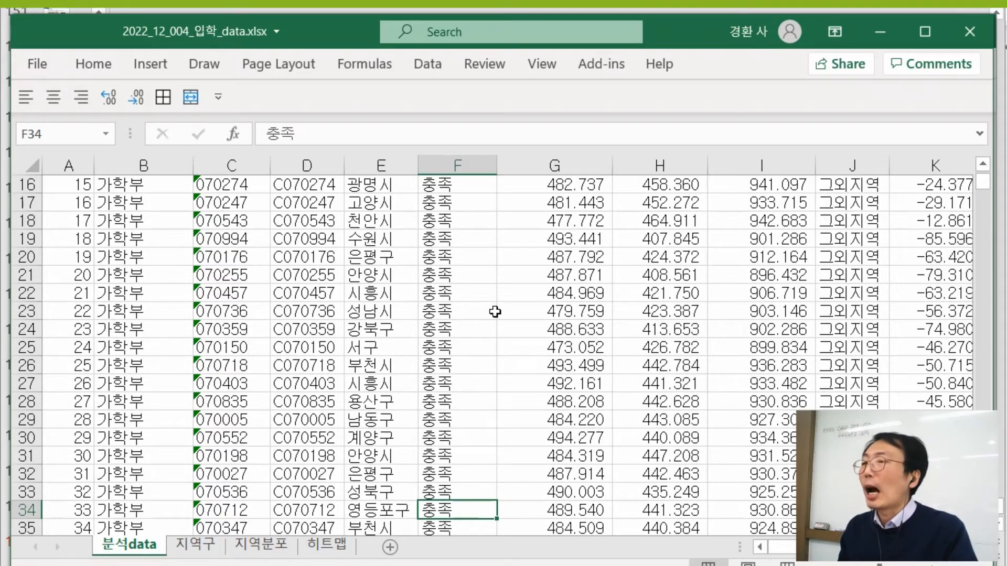
scroll(495, 315, up, 5)
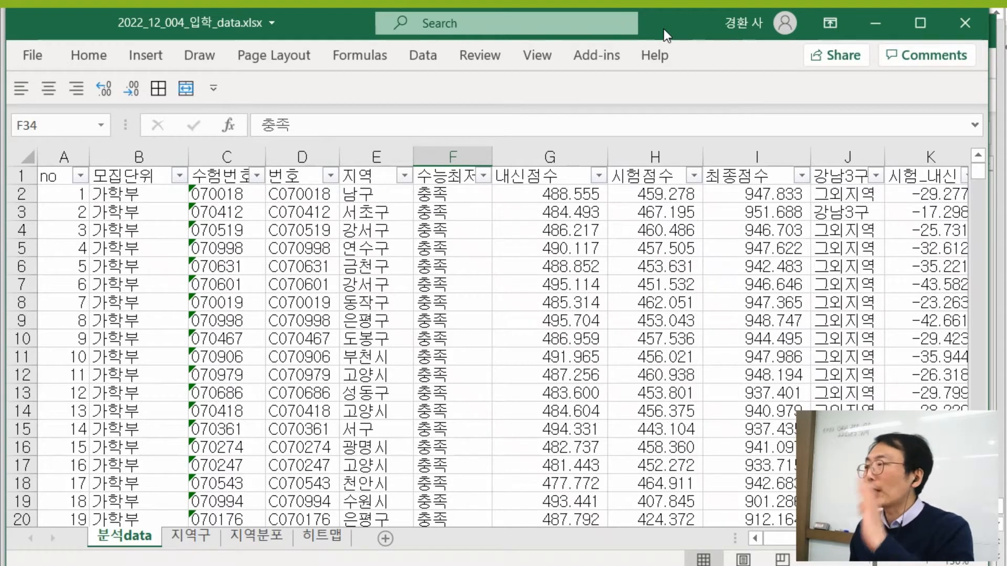
click(162, 214)
click(24, 177)
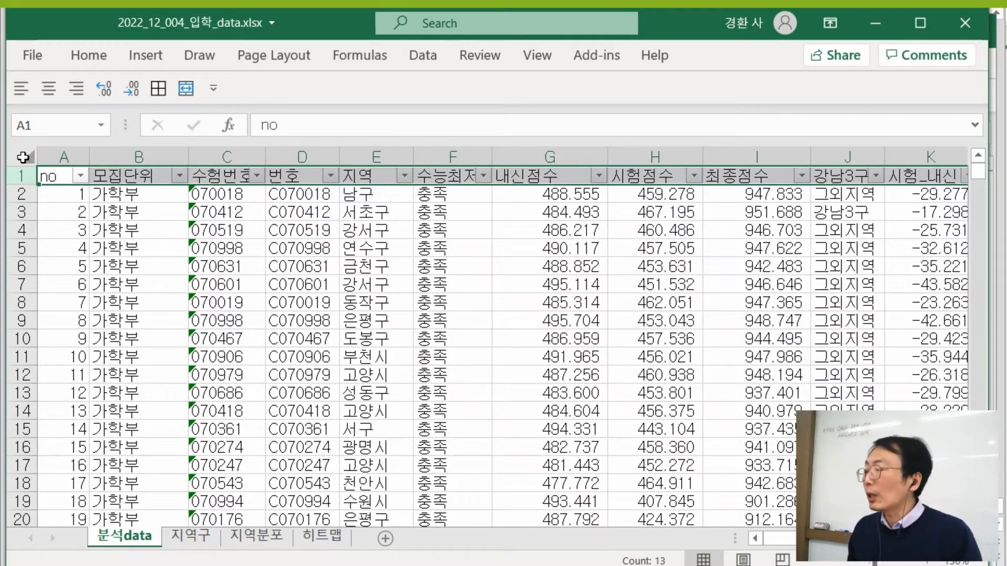
click(64, 155)
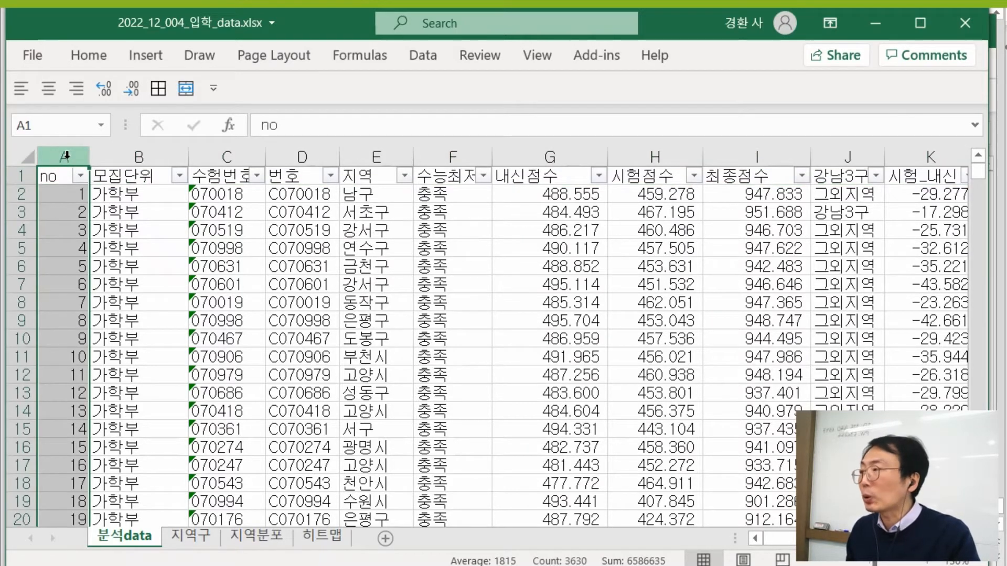
- Examine the field names along the header row from 모집단위 across to 광역시_2
click(124, 179)
key(Right)
key(Right)
key(Right)
key(Right)
key(Right)
key(Right)
key(Right)
key(Right)
key(Right)
key(Right)
key(Right)
key(Right)
key(Right)
key(Right)
key(Right)
key(Right)
key(Right)
key(Right)
key(Right)
key(Right)
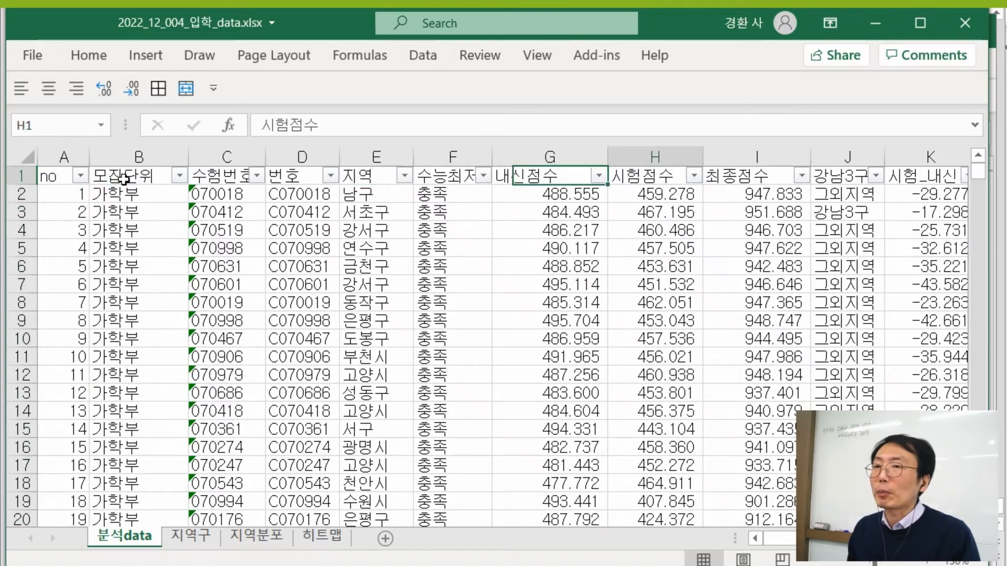
key(Right)
key(Right)
key(Left)
key(Left)
key(Left)
key(Left)
key(Left)
key(Left)
key(Left)
key(Left)
key(Left)
key(Left)
key(Left)
key(Left)
key(Left)
key(Left)
key(Left)
key(Left)
key(Left)
key(Left)
key(Left)
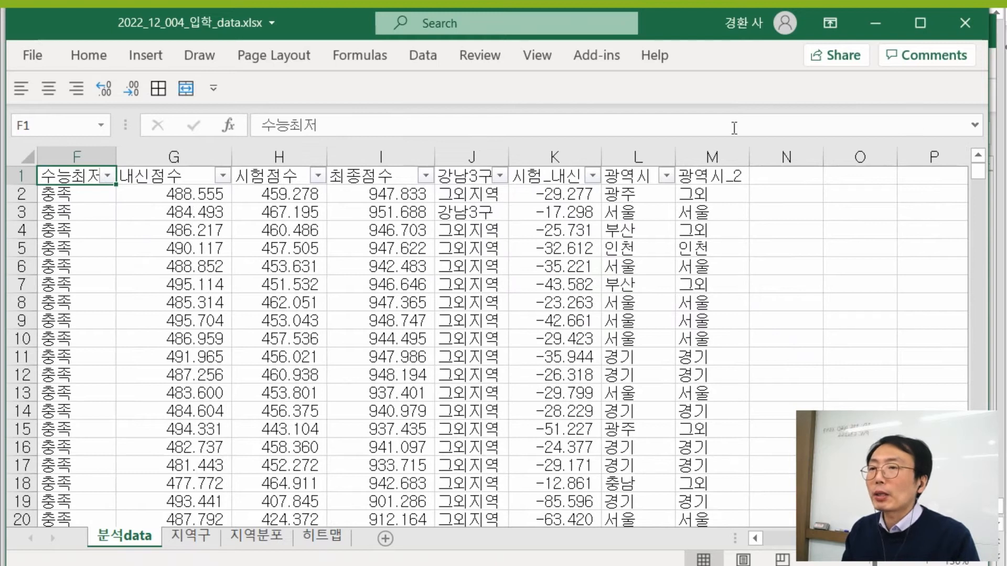
- Try inserting a blank column between the 광역시 and 광역시_2 columns and undo the insertion
click(710, 154)
key(ctrl+shift+plus)
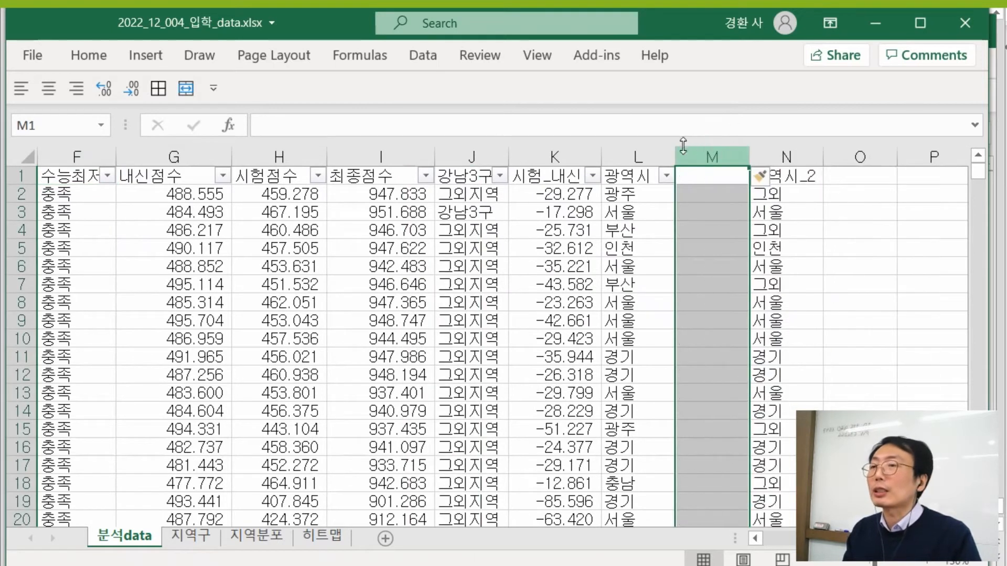
click(629, 147)
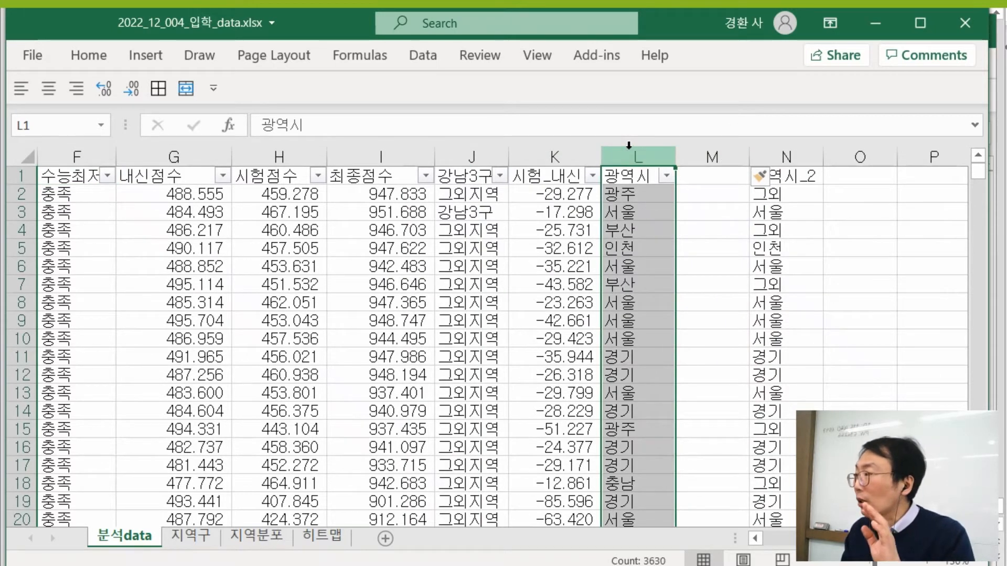
key(ctrl+z)
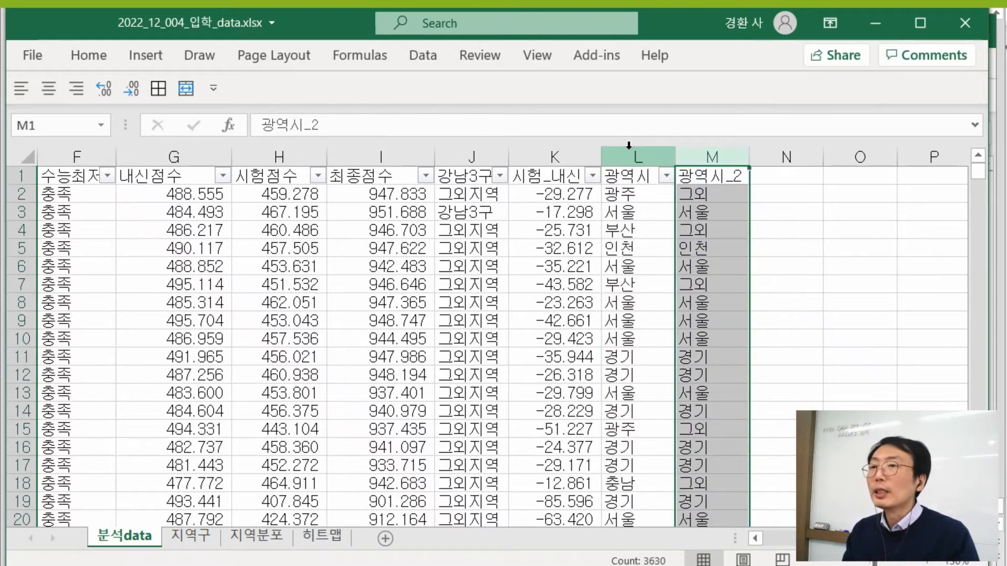
- Select the header row, and from a cell in the 수험번호 column select the whole data region to examine its last rows
key(ctrl+Home)
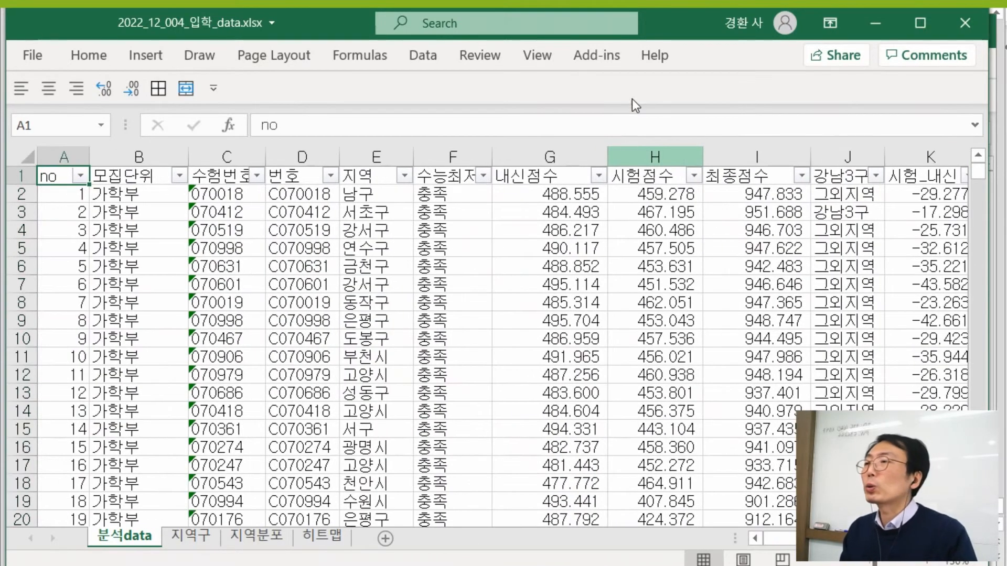
click(20, 175)
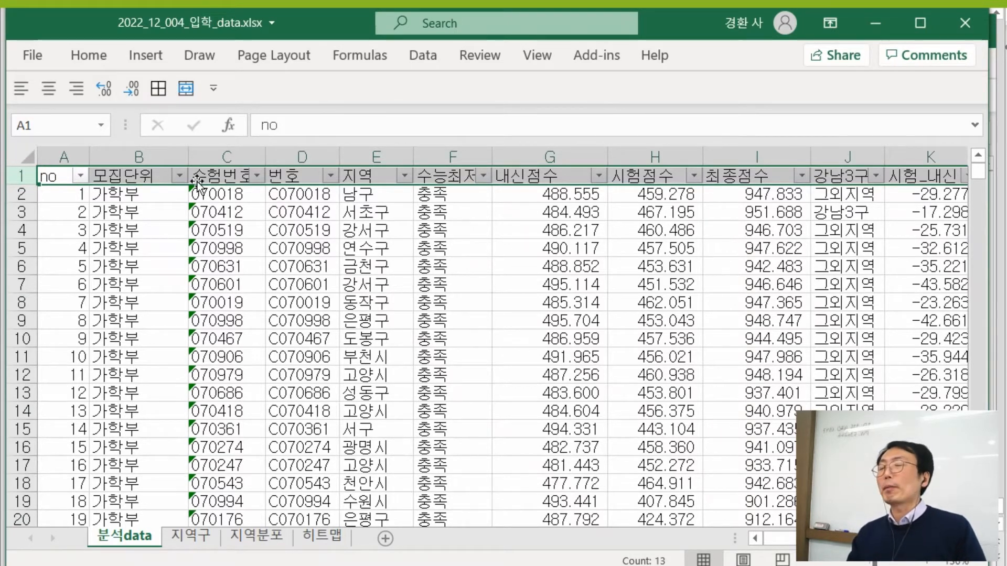
click(229, 284)
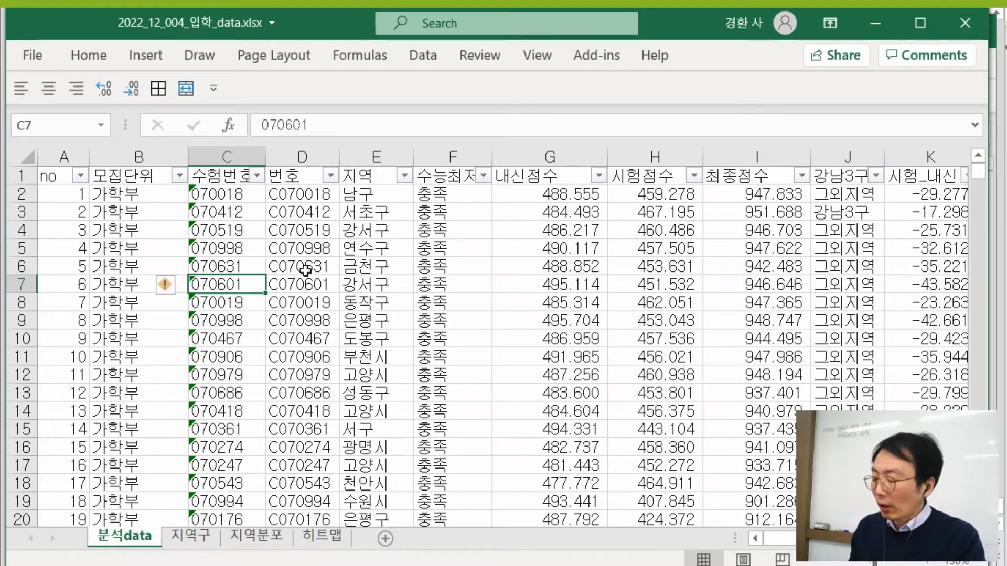
key(ctrl+a)
scroll(944, 210, down, 2)
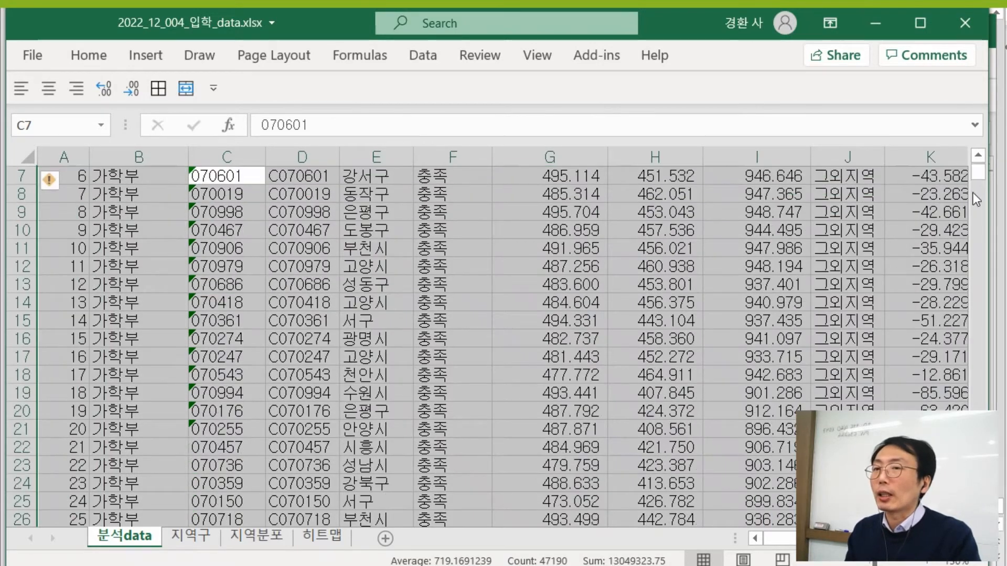
drag(979, 169, 979, 517)
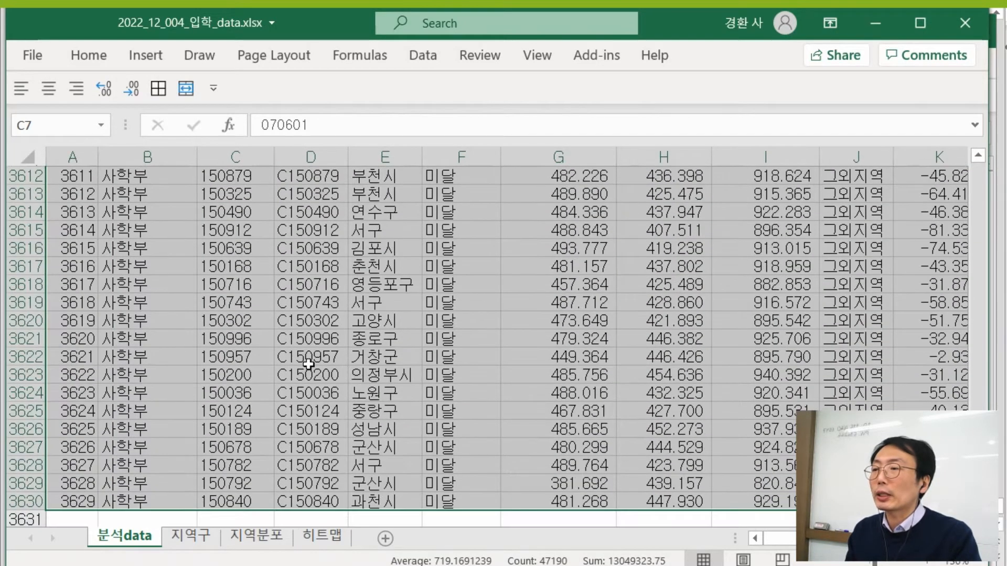
scroll(54, 410, down, 3)
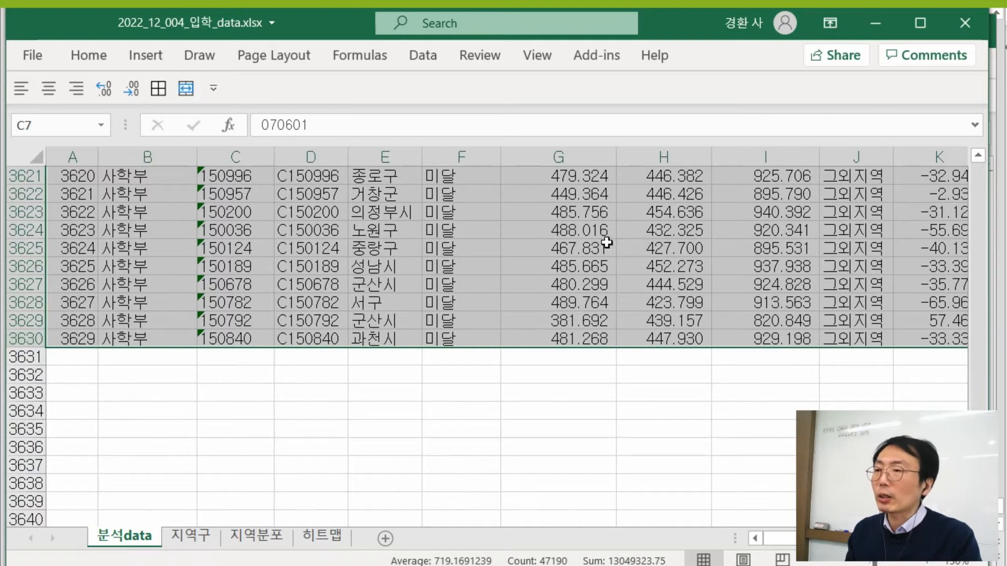
- Compare selecting only the contiguous data region with selecting the entire sheet, starting from cells inside the table
click(151, 244)
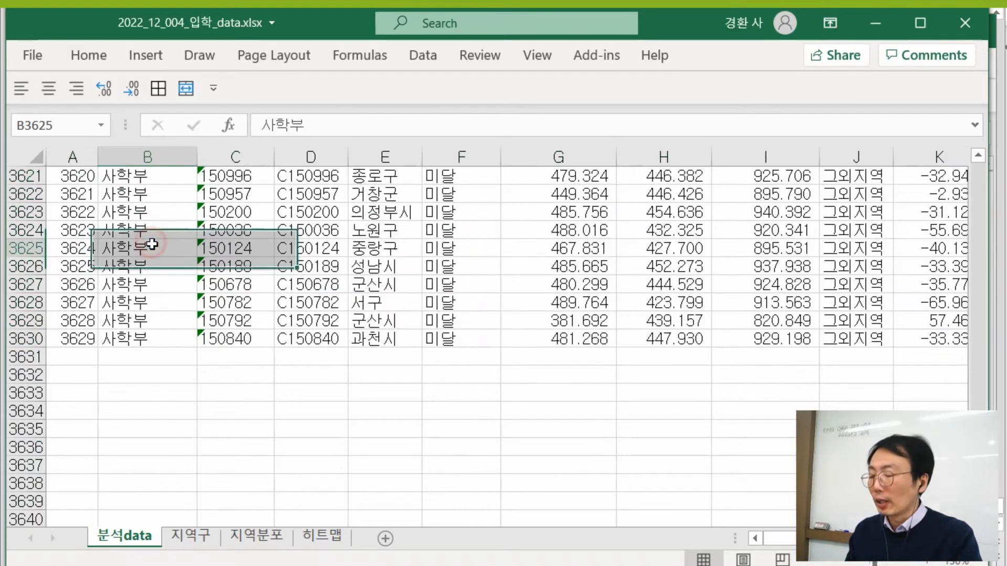
key(ctrl+a)
key(ctrl+a)
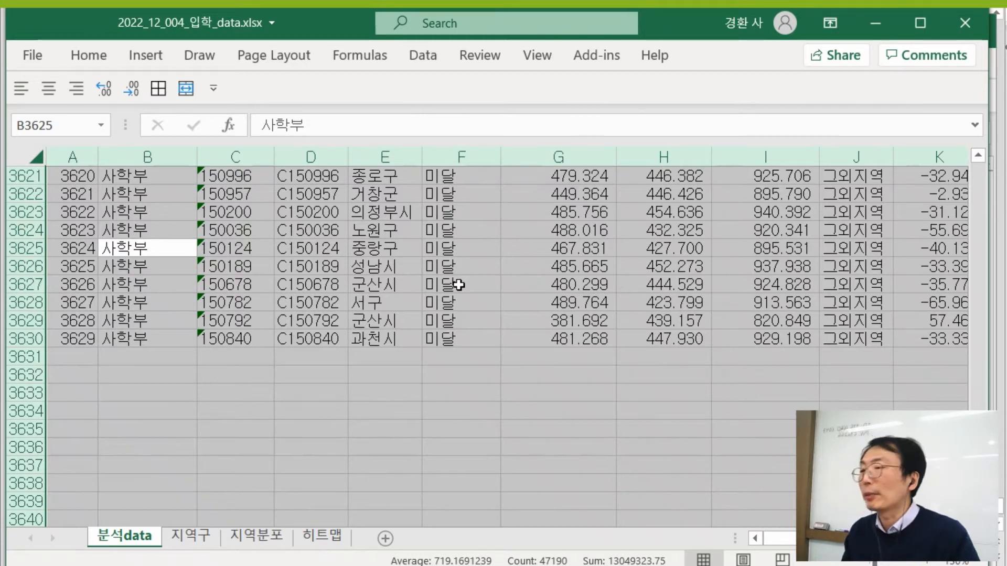
click(360, 263)
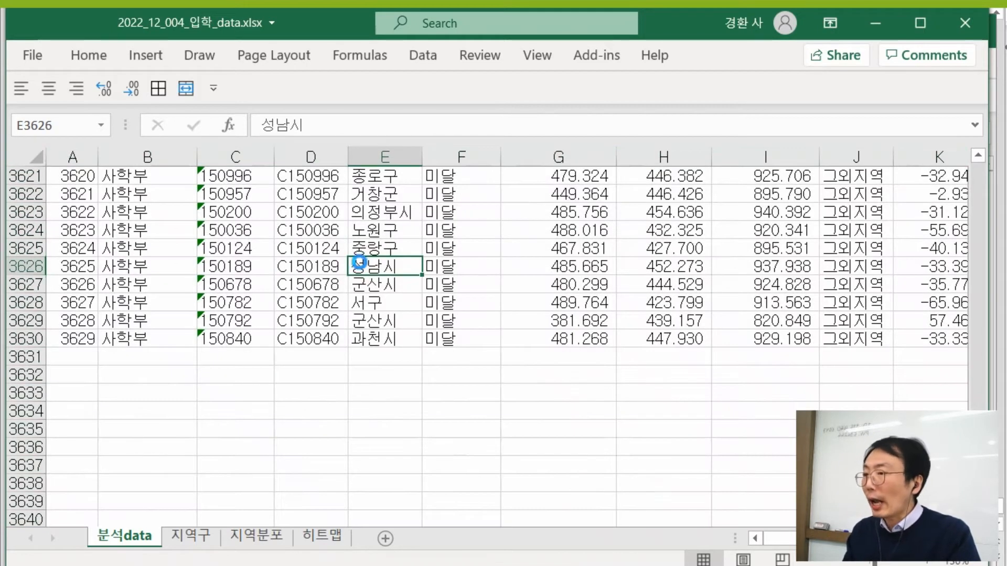
key(ctrl+a)
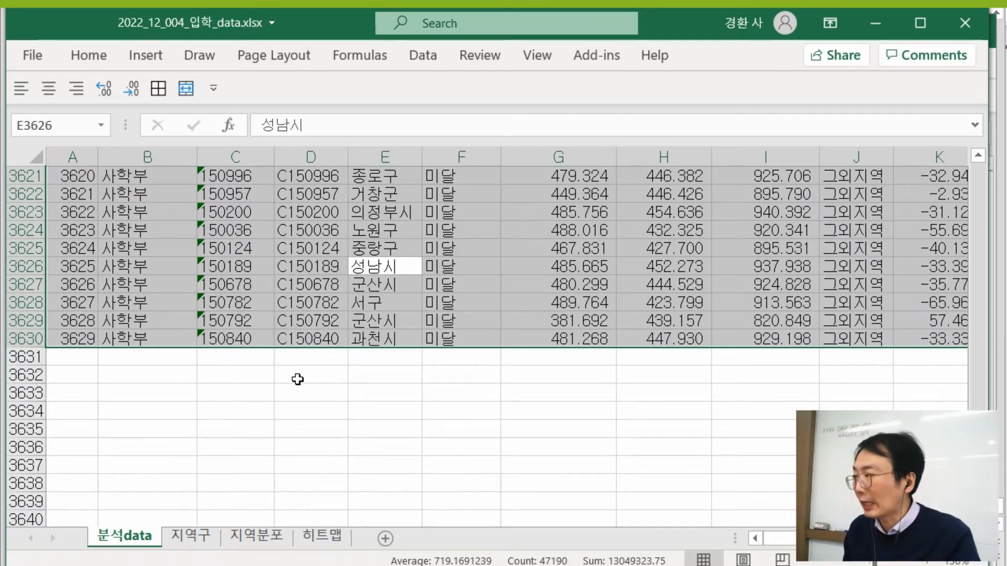
click(279, 308)
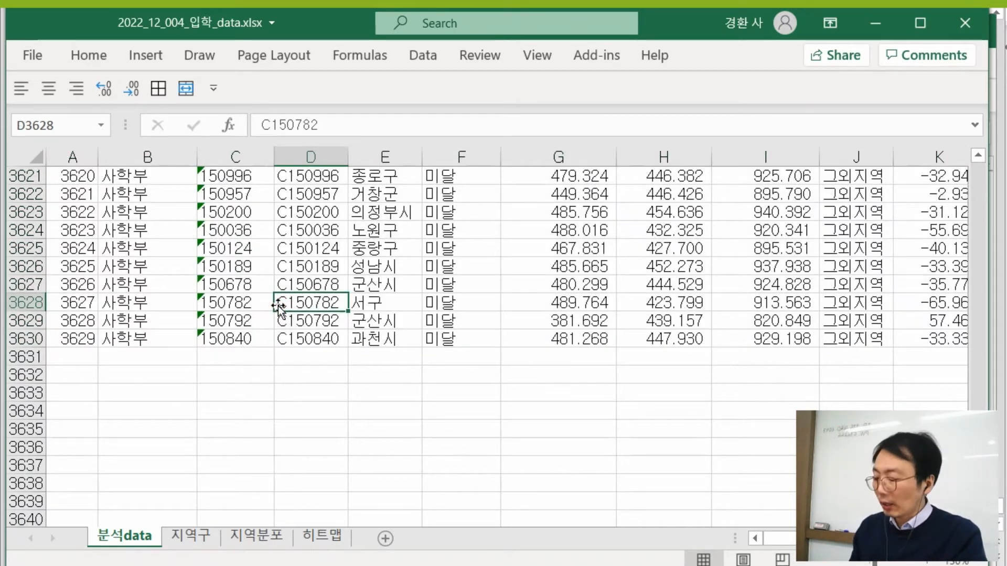
key(ctrl+a)
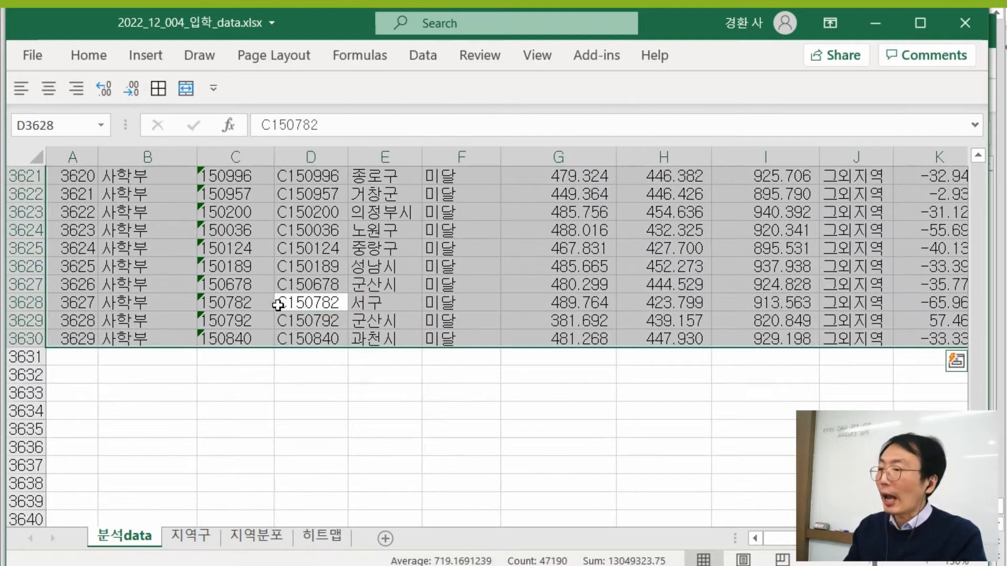
key(ctrl+a)
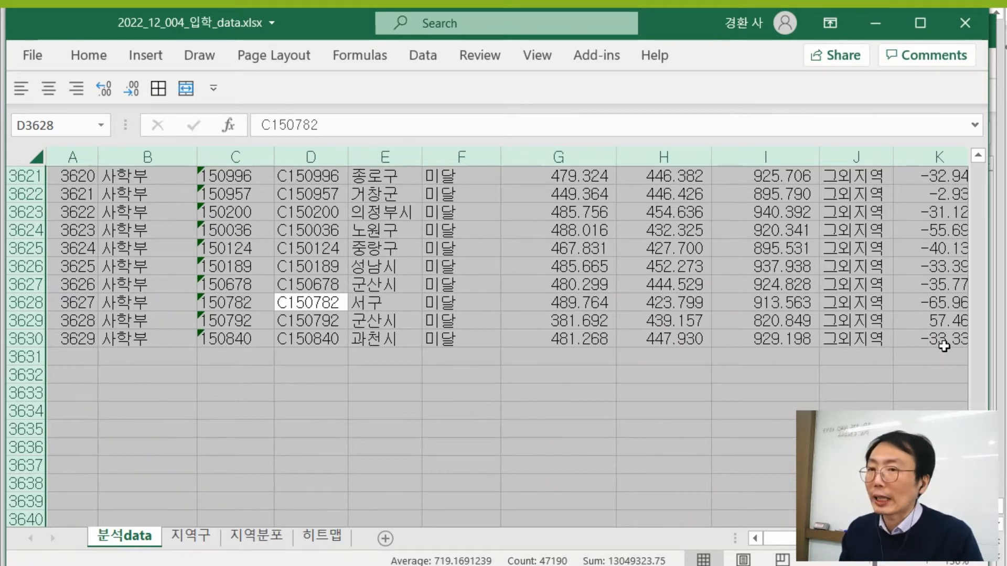
- Return to the header row and place an empty column between the 광역시 and 광역시_2 columns
click(979, 272)
key(ctrl+Up)
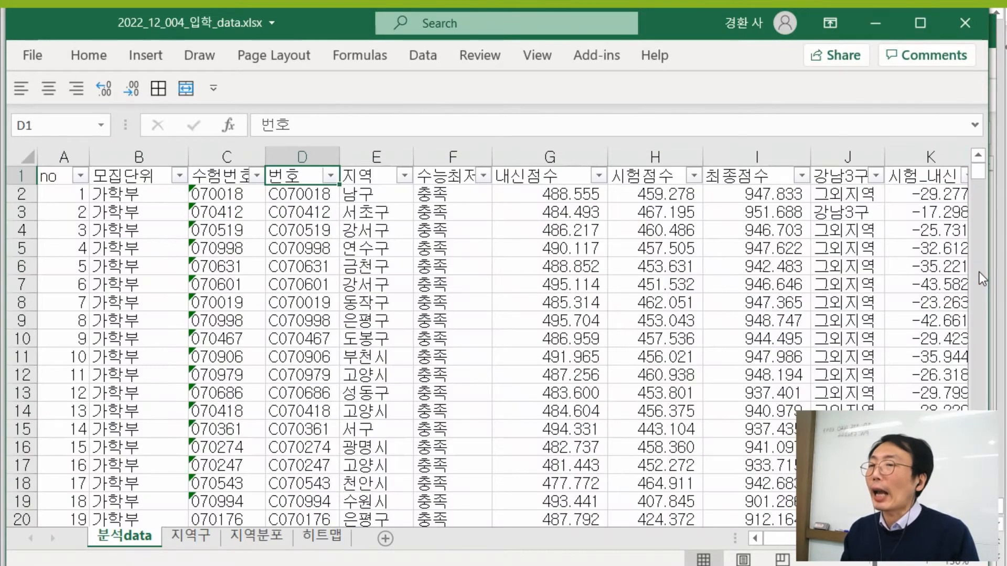
key(ctrl+Right)
click(880, 153)
key(ctrl+c)
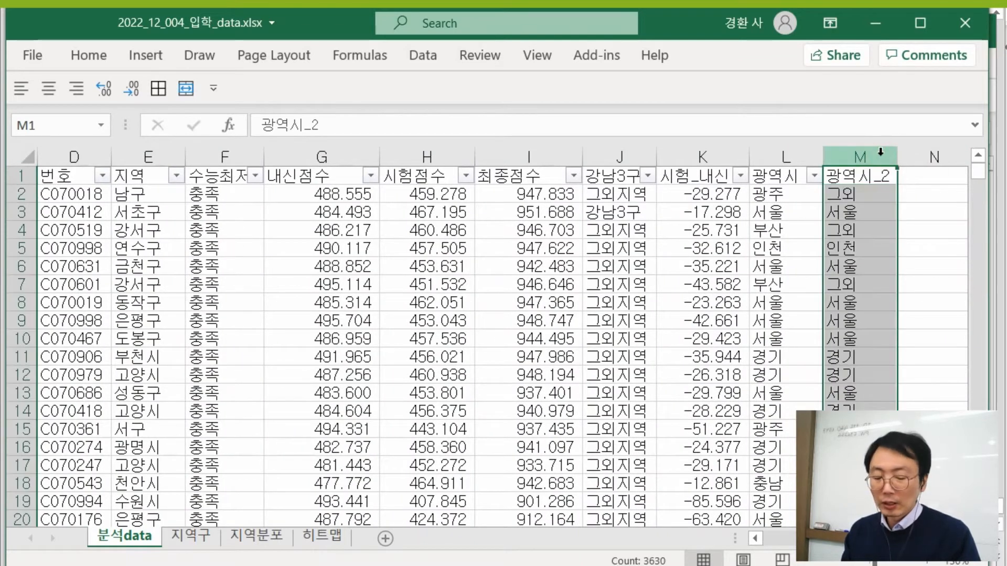
drag(896, 181, 969, 181)
click(859, 248)
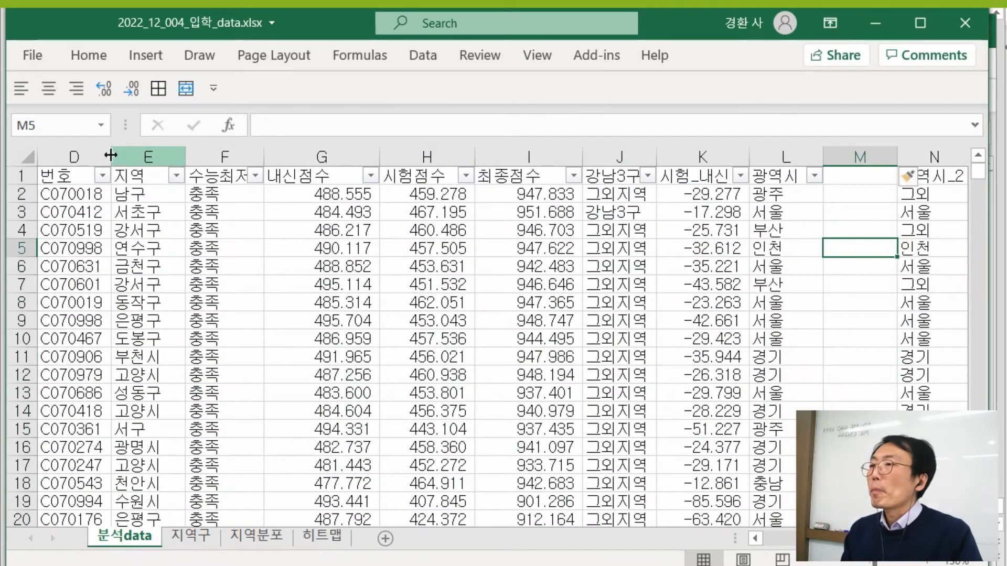
- Select the entire sheet to include the separated column, and restore 광역시_2 directly beside 광역시
click(28, 156)
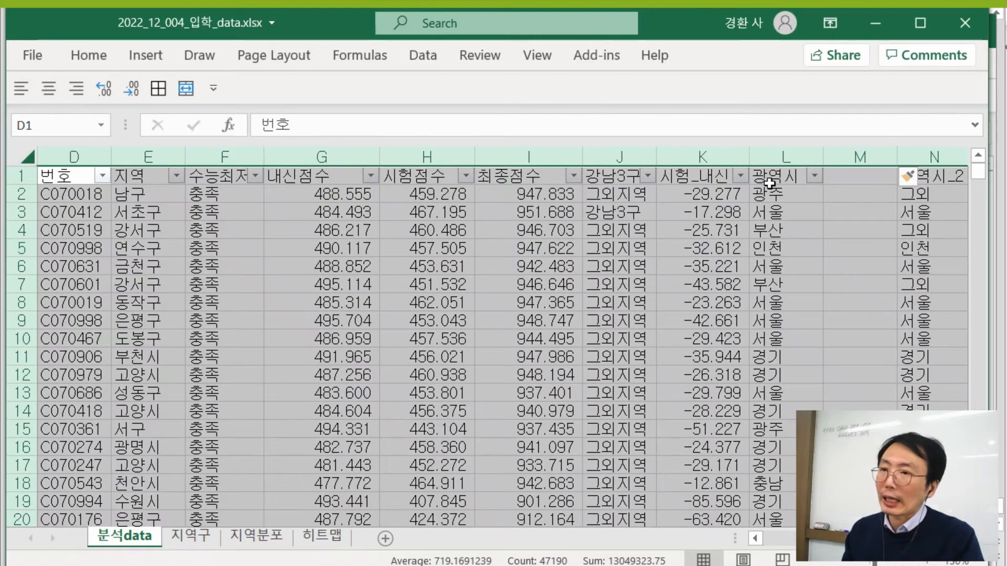
click(866, 155)
key(ctrl+v)
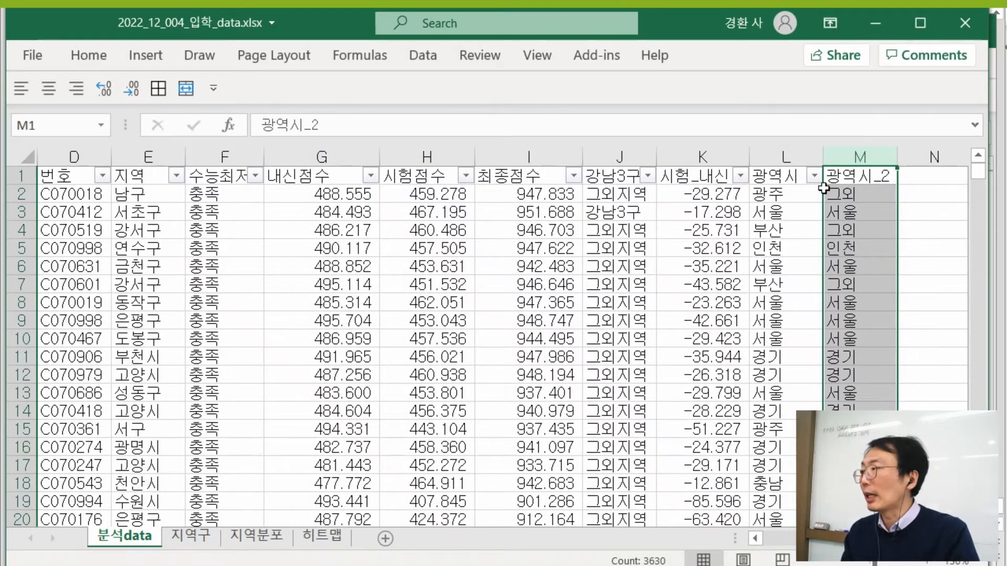
- Go back to the first column and select the 모집단위 and 최종점수 columns in turn to examine them
click(459, 249)
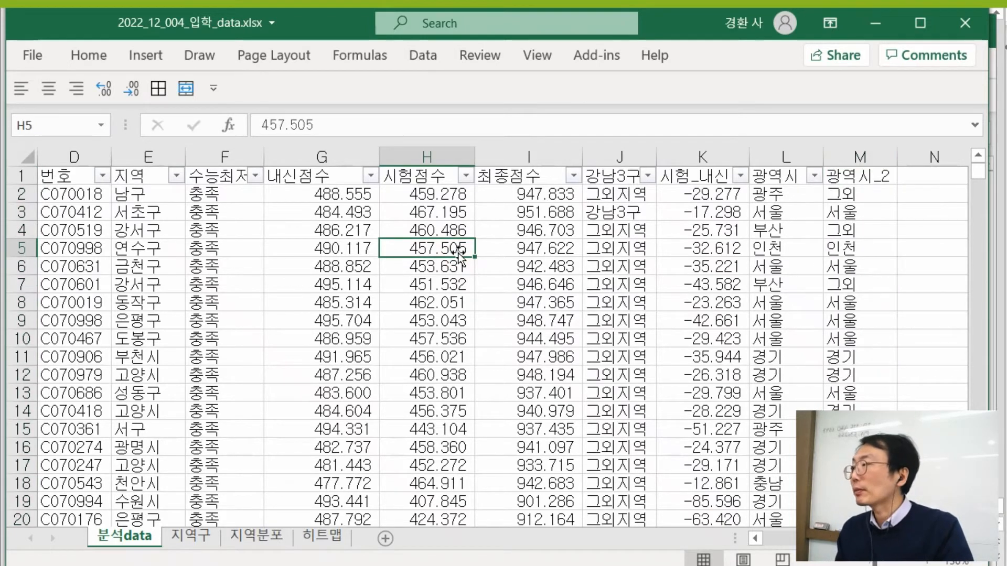
key(ctrl+Left)
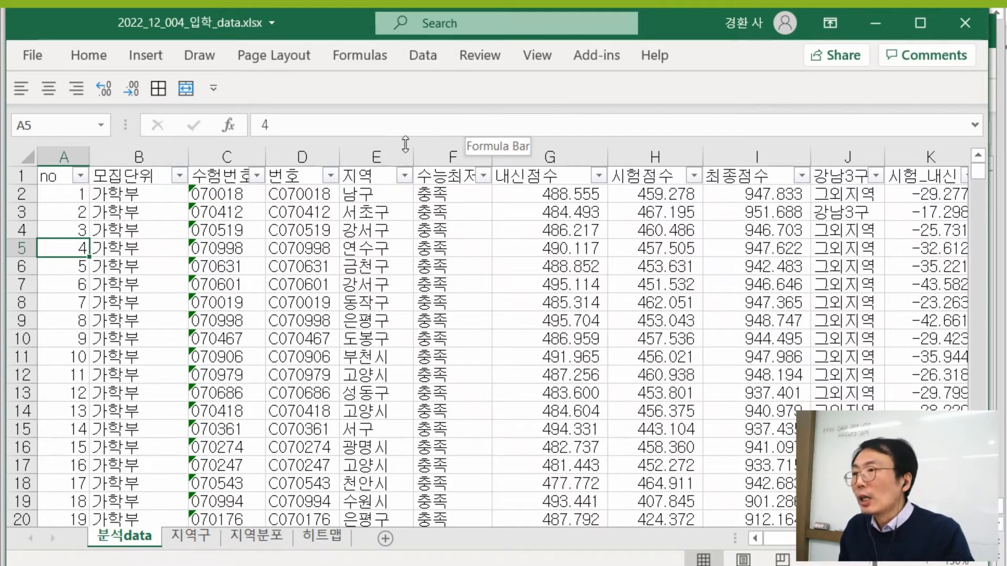
click(136, 153)
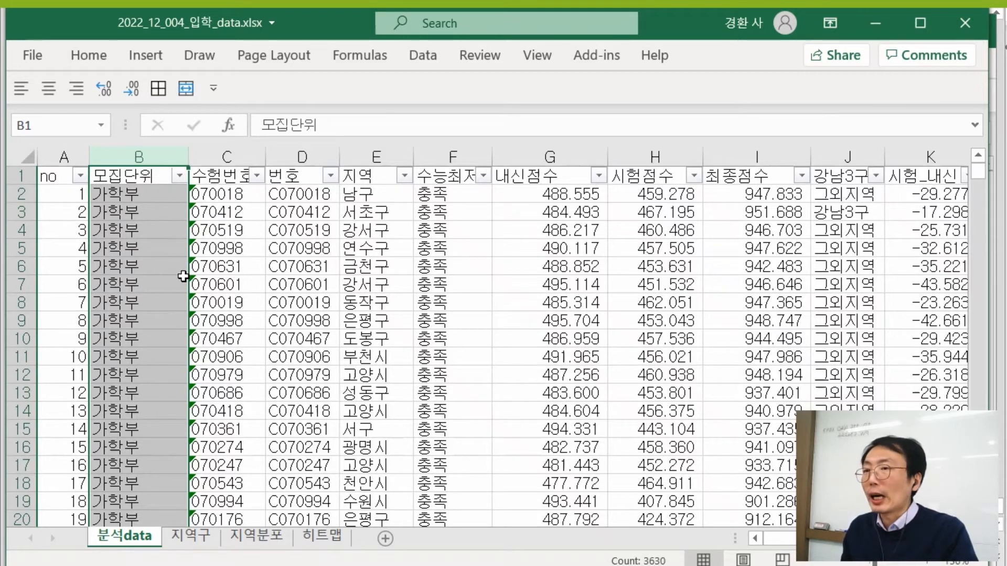
click(776, 157)
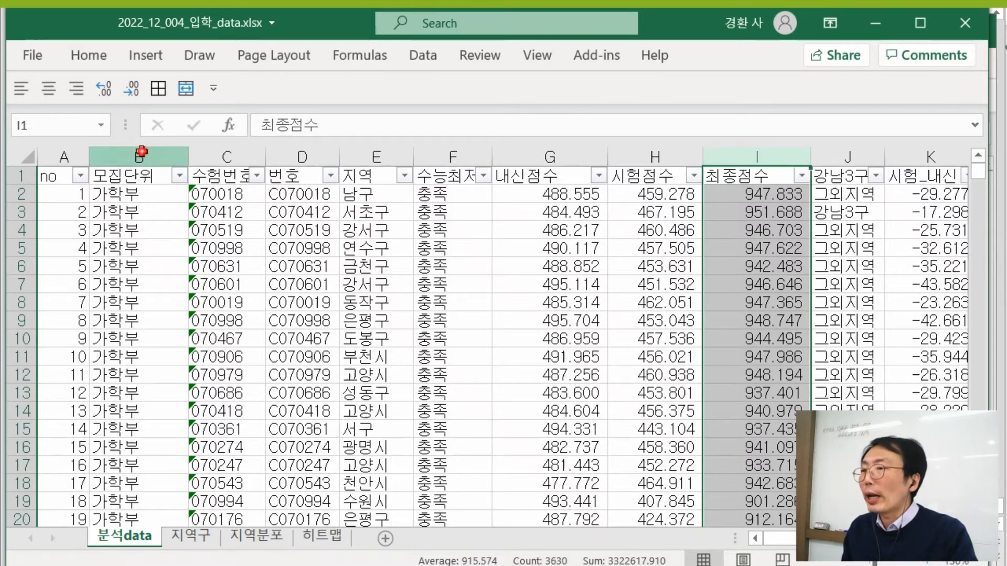
- Examine the 모집단위 and 지역 columns, the filter values of 강남3구, and the remaining columns through 광역시_2
click(139, 156)
click(371, 157)
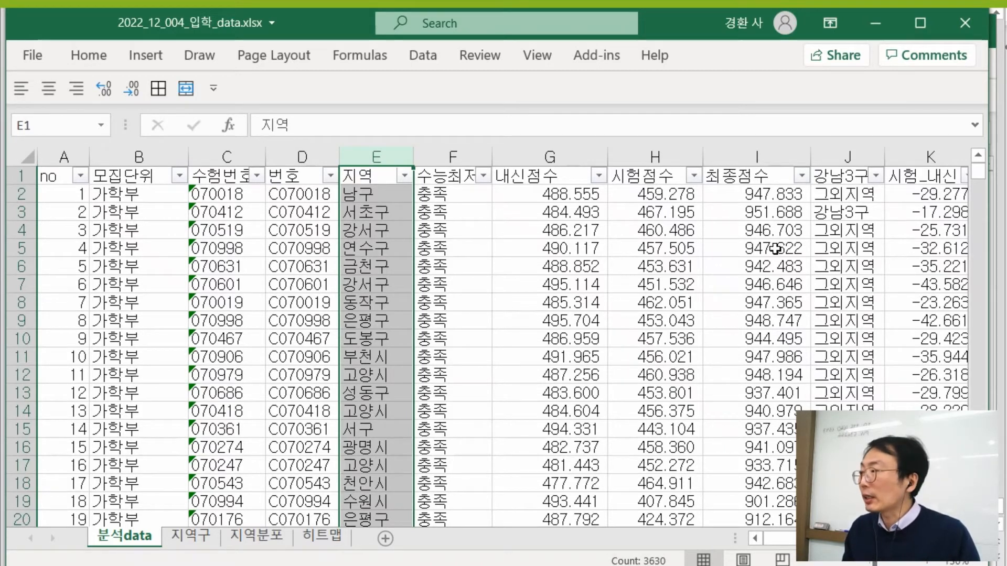
click(876, 177)
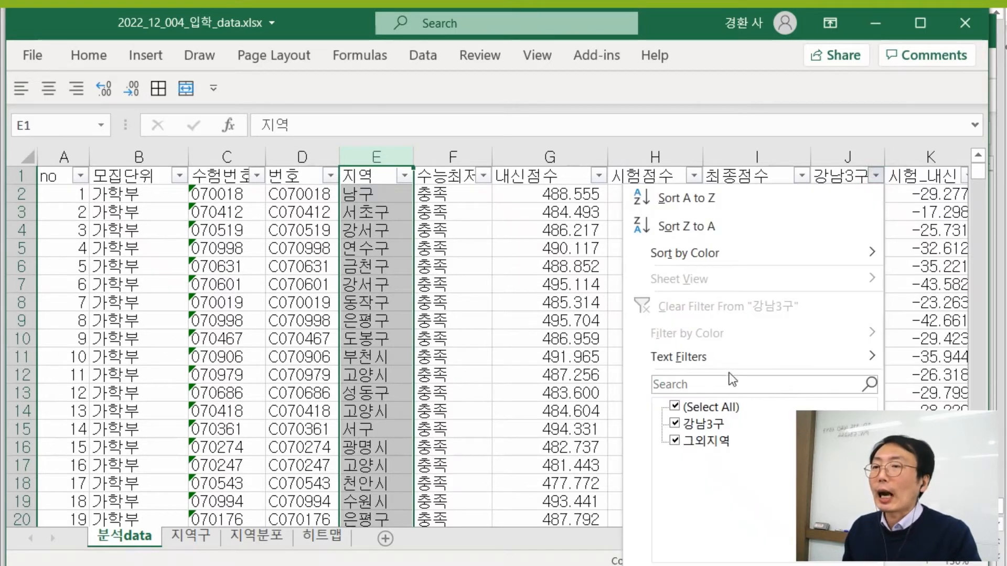
click(946, 215)
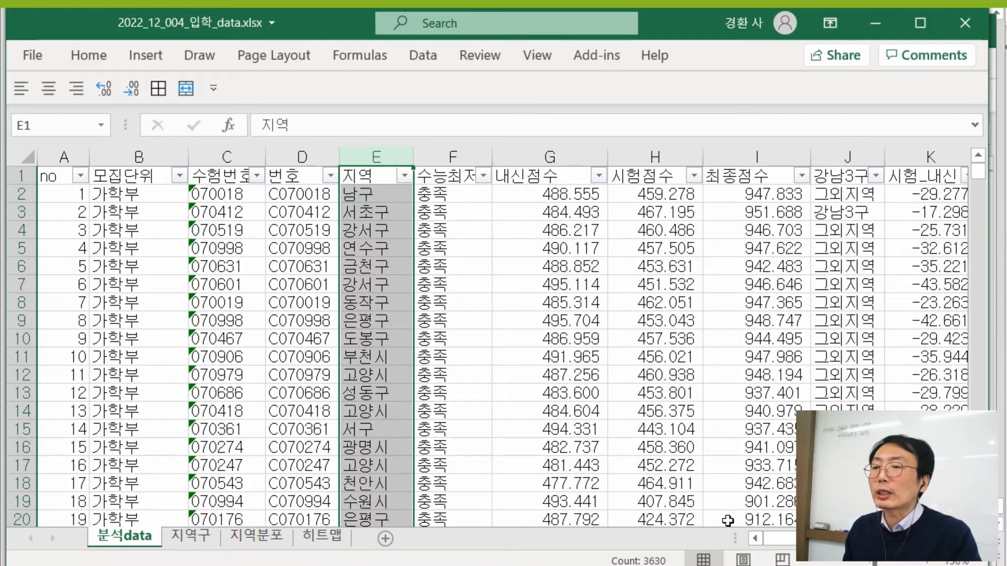
drag(789, 540, 841, 540)
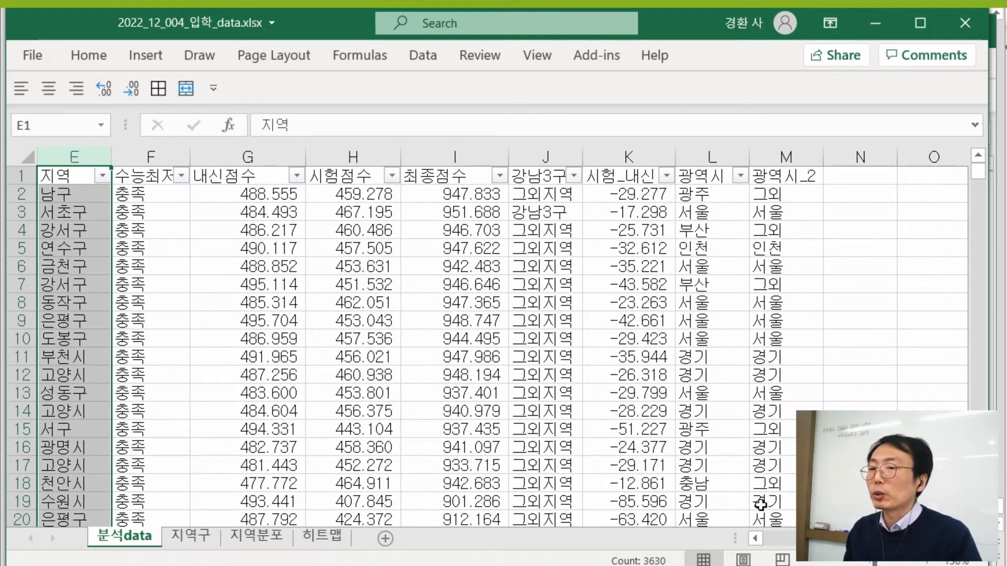
click(774, 535)
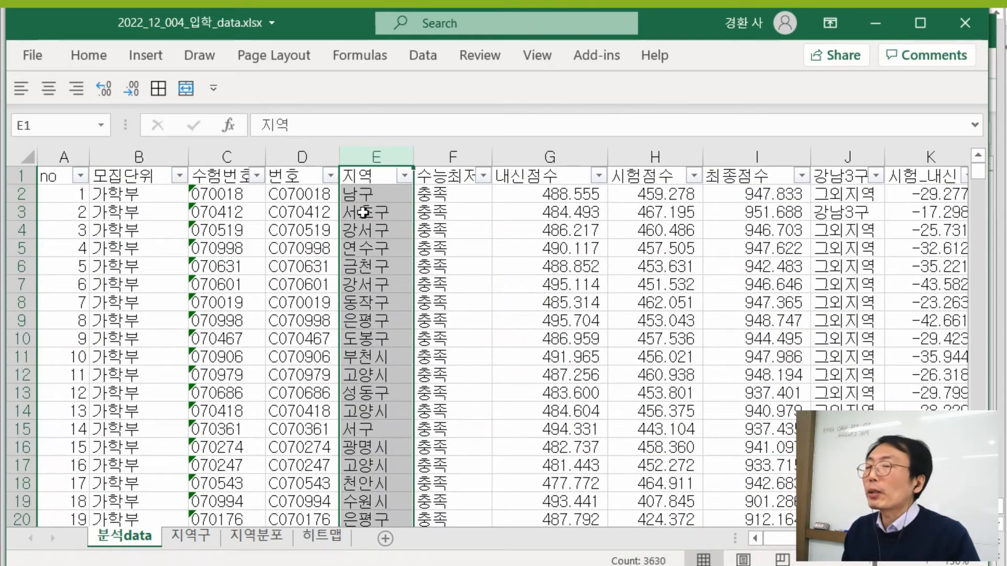
click(429, 61)
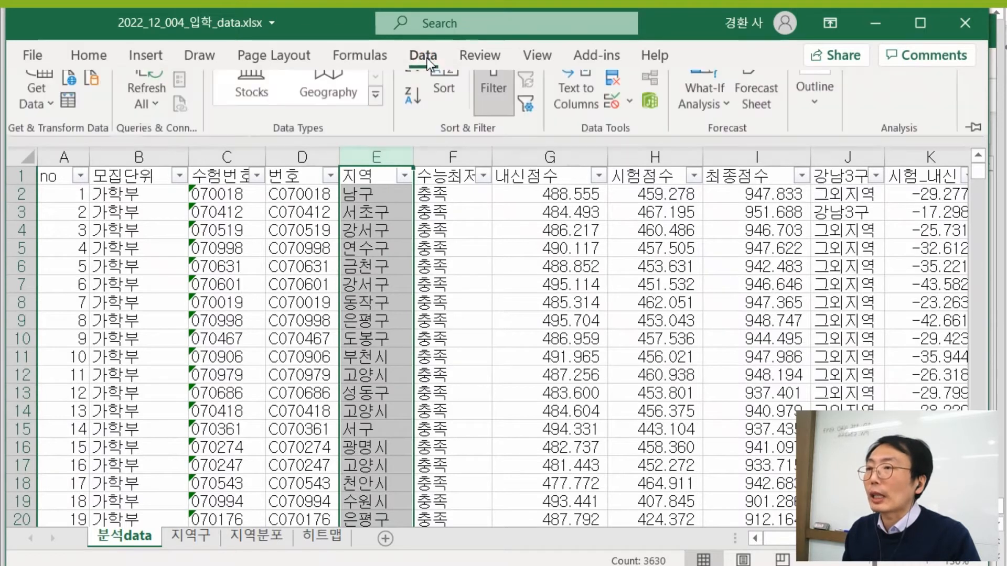
click(527, 294)
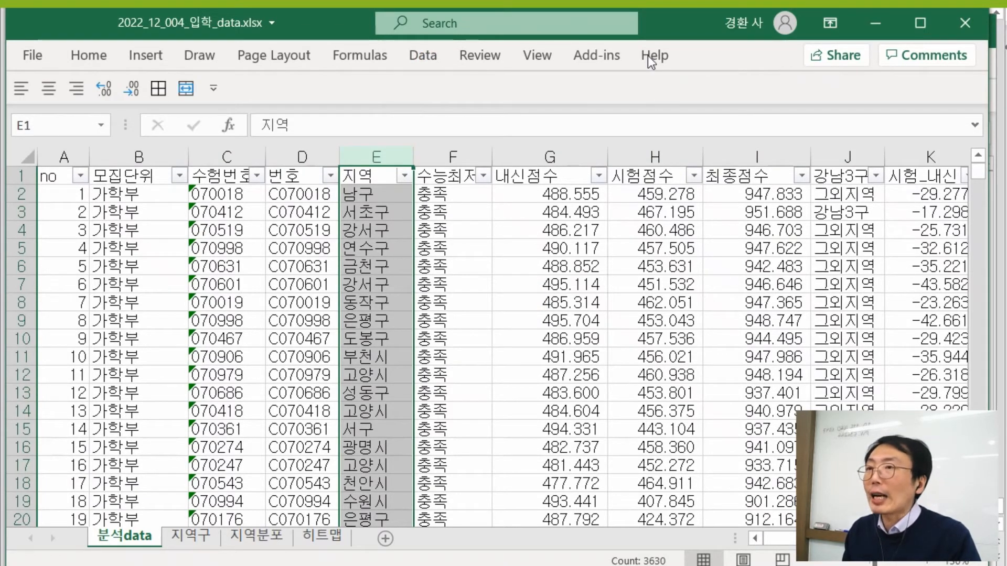
drag(680, 37, 669, 413)
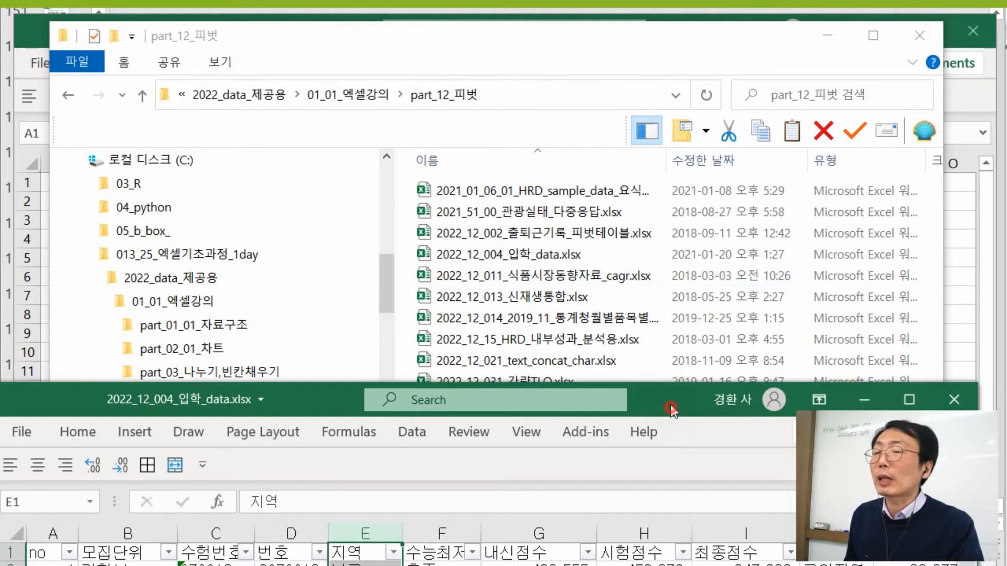
drag(674, 412, 681, 23)
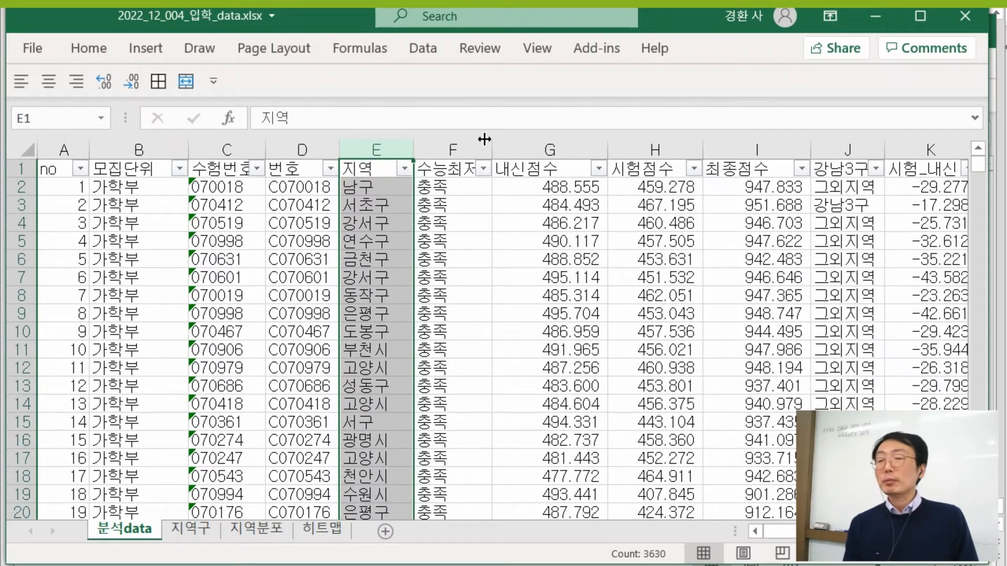
- Select all of the data on the 분석data sheet and insert a PivotTable from it on a new worksheet
click(581, 314)
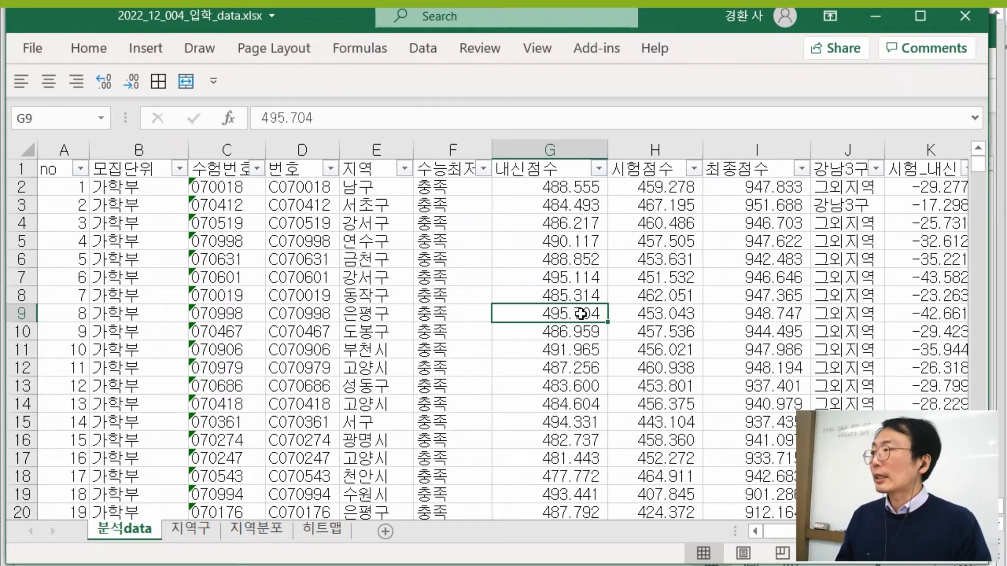
click(649, 310)
key(ctrl+a)
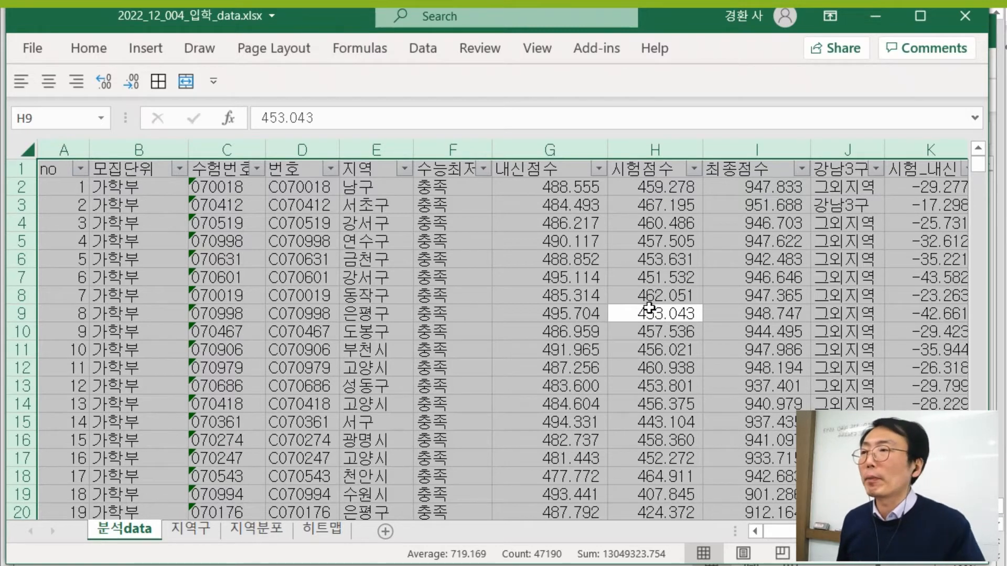
click(145, 48)
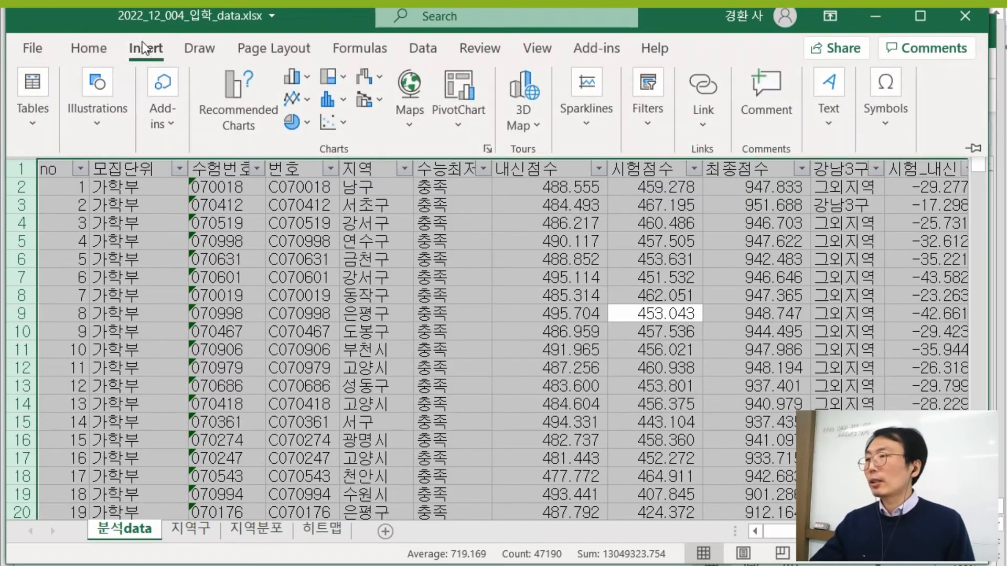
click(26, 124)
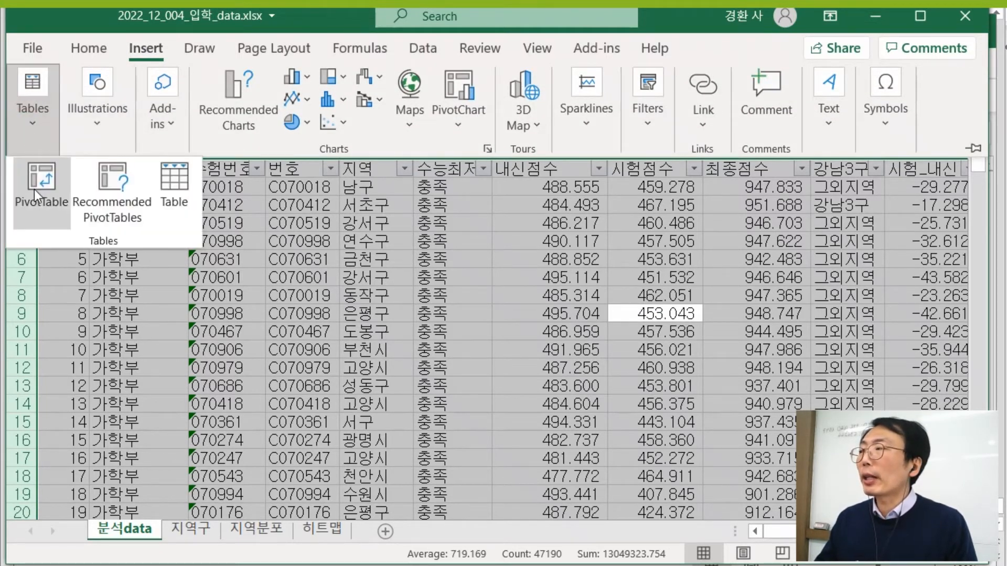
click(61, 193)
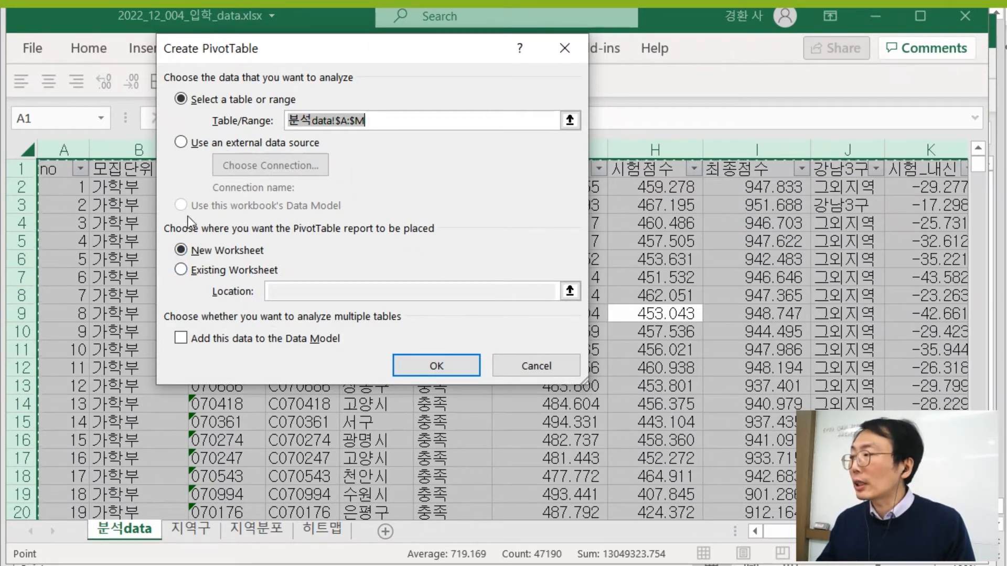
click(436, 369)
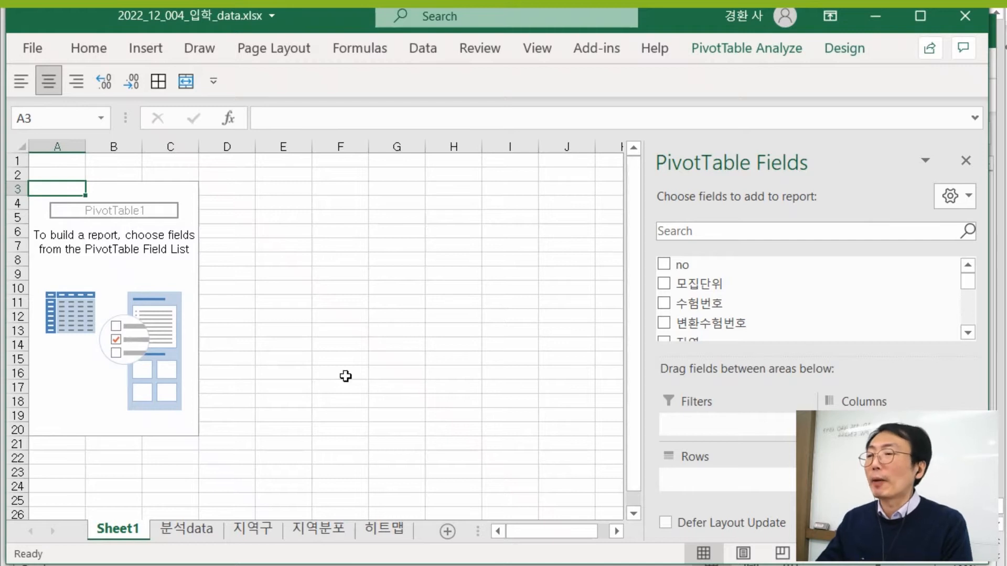
- Go back to the 분석data sheet and review its header cells one by one from no to 수능최저
click(189, 530)
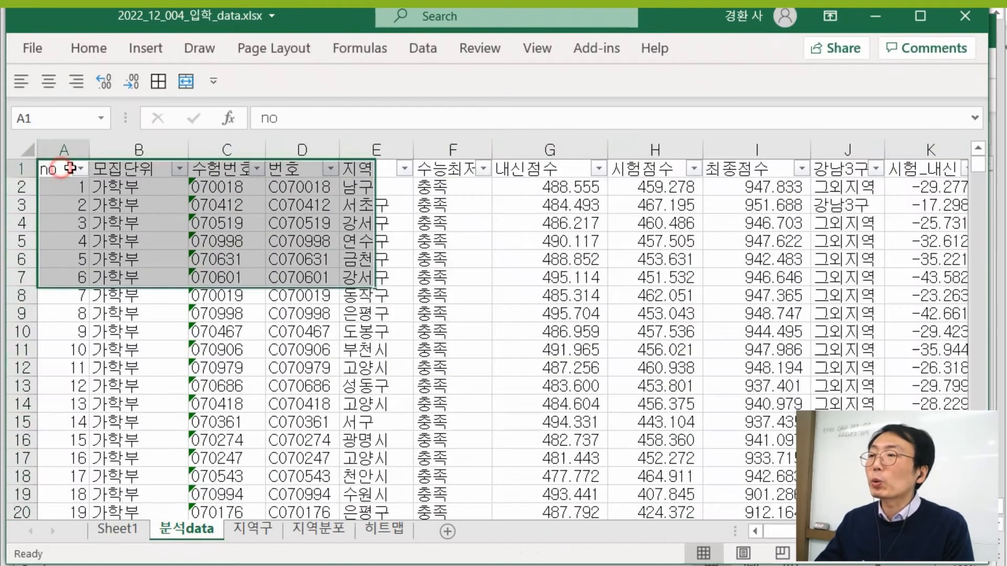
click(61, 169)
click(104, 167)
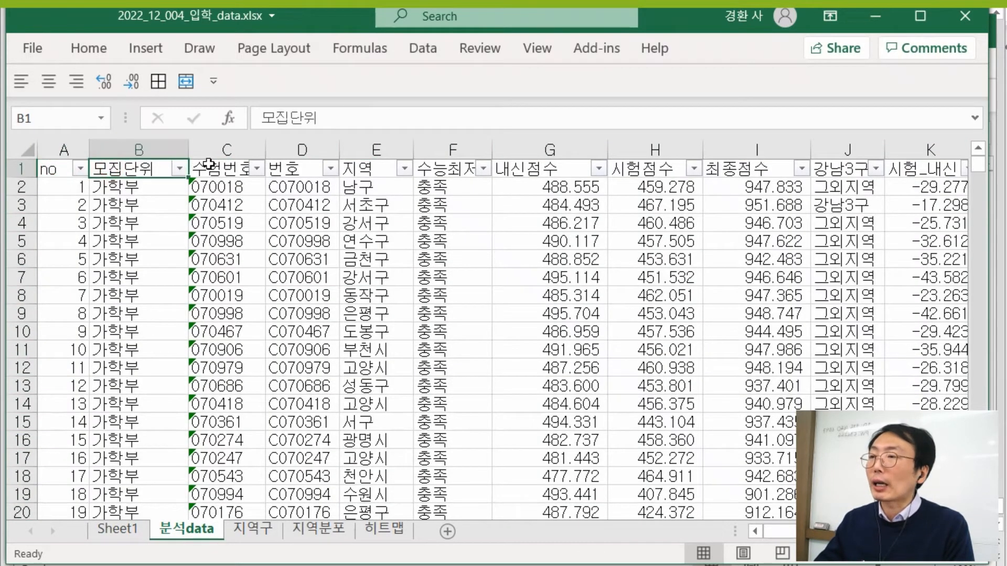
click(209, 167)
click(289, 167)
click(378, 169)
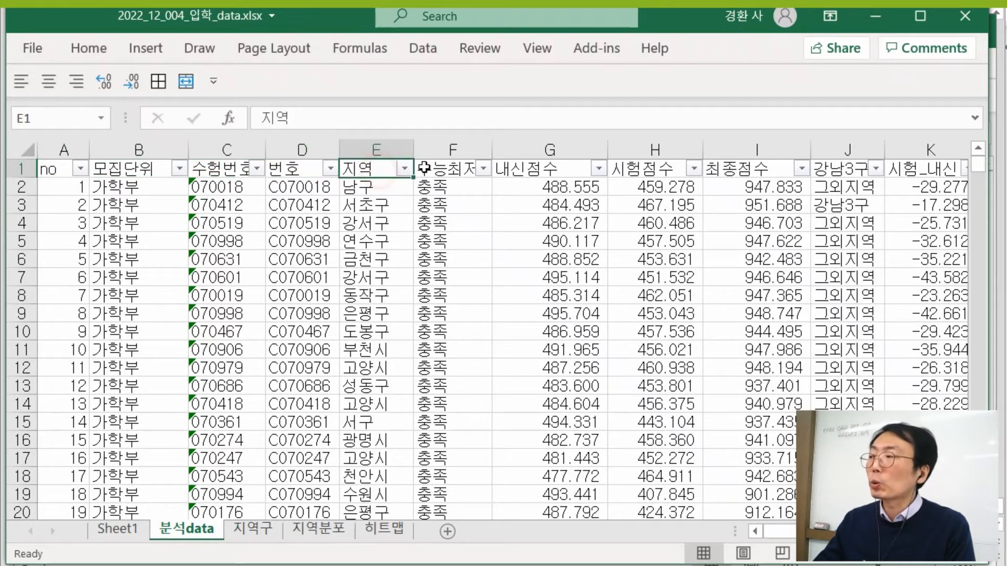
click(443, 167)
- Compare the source data's headers with the field list of the pivot table on Sheet1, down to its lower fields
click(118, 529)
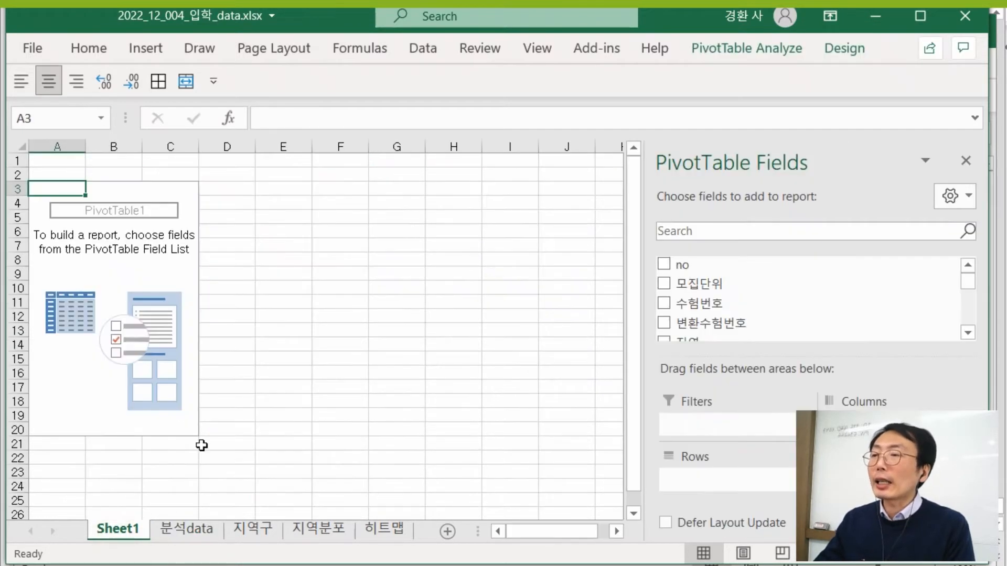
click(170, 528)
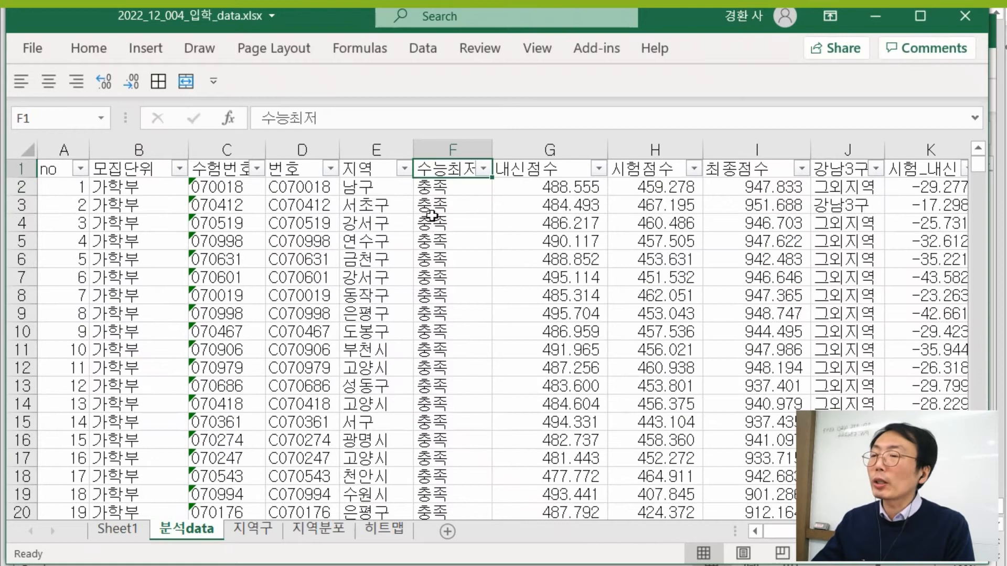
click(113, 526)
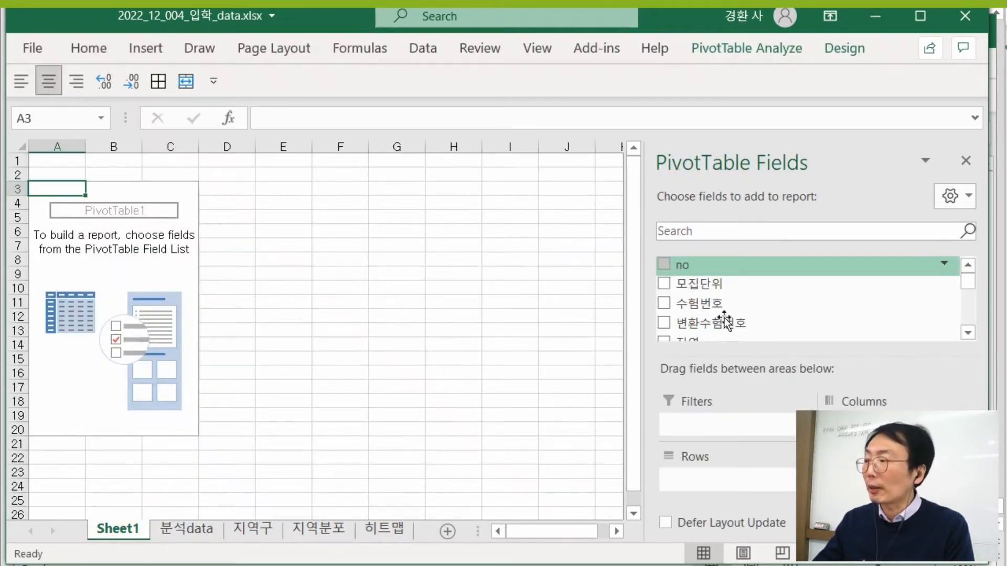
scroll(737, 335, down, 5)
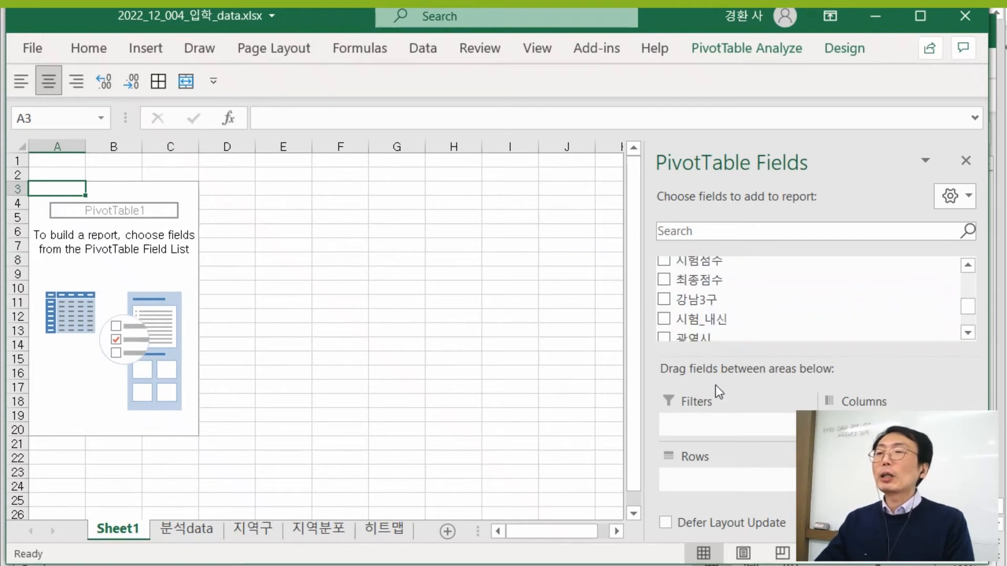
key(Right)
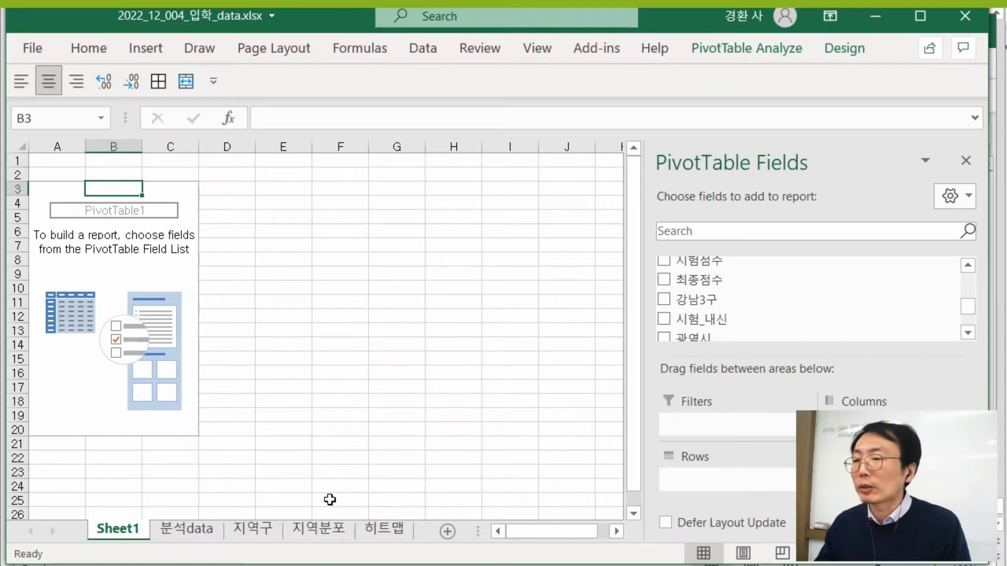
- Return to the 분석data sheet and select the 모집단위 and 최종점수 columns in turn as the fields to analyze
click(215, 526)
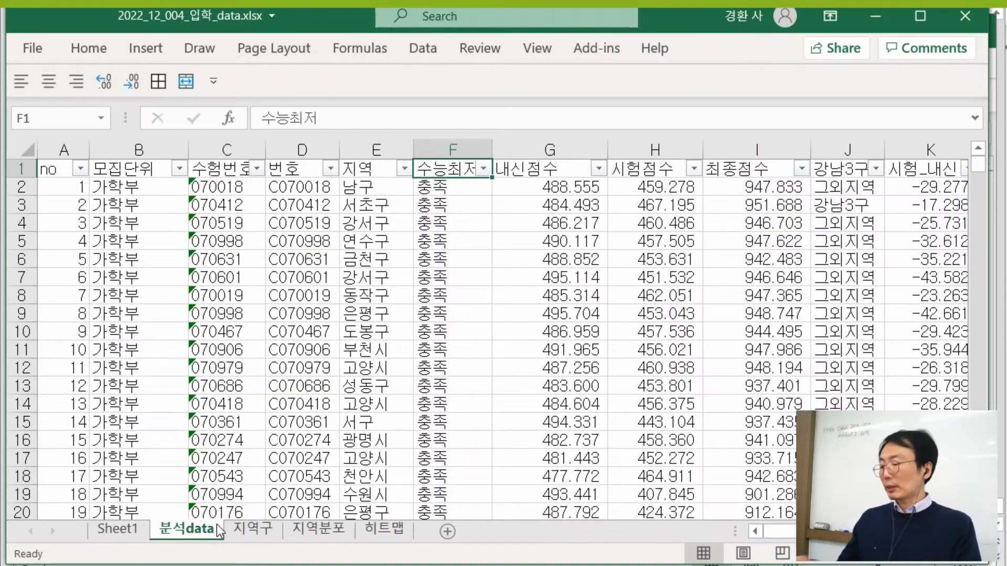
click(139, 153)
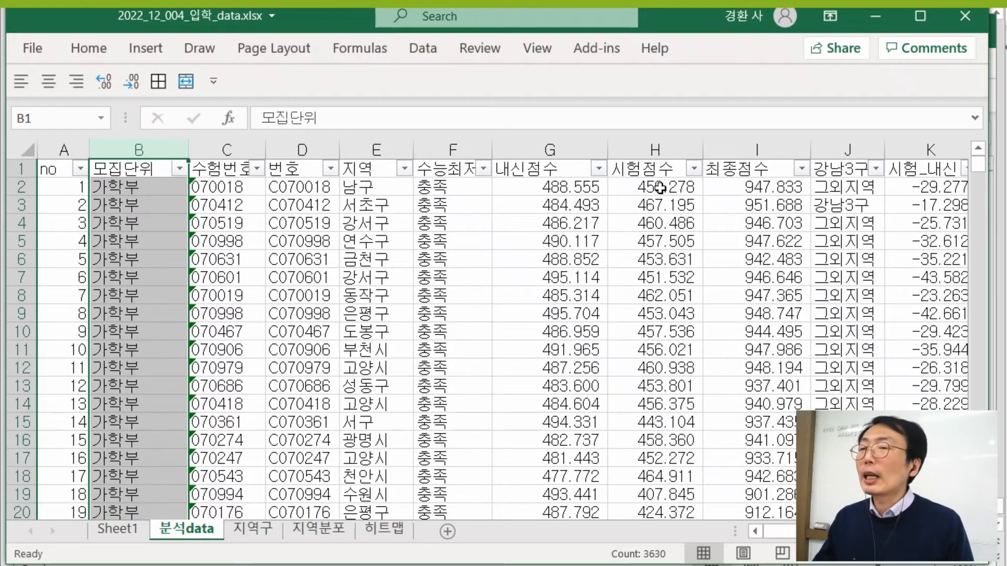
click(754, 149)
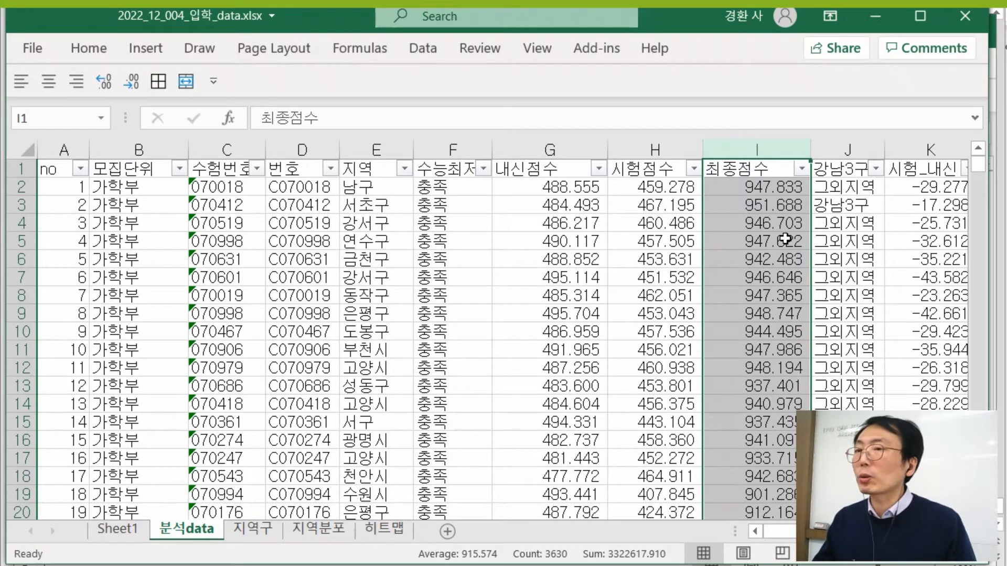
- On Sheet1, select a cell outside the pivot table area and one inside it to hide and bring back the field list
click(119, 528)
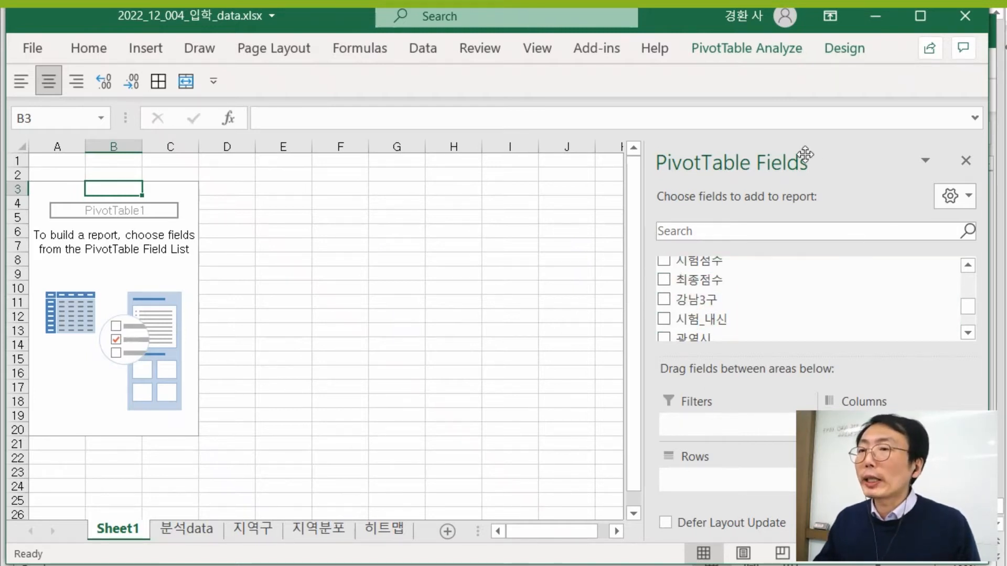
click(245, 244)
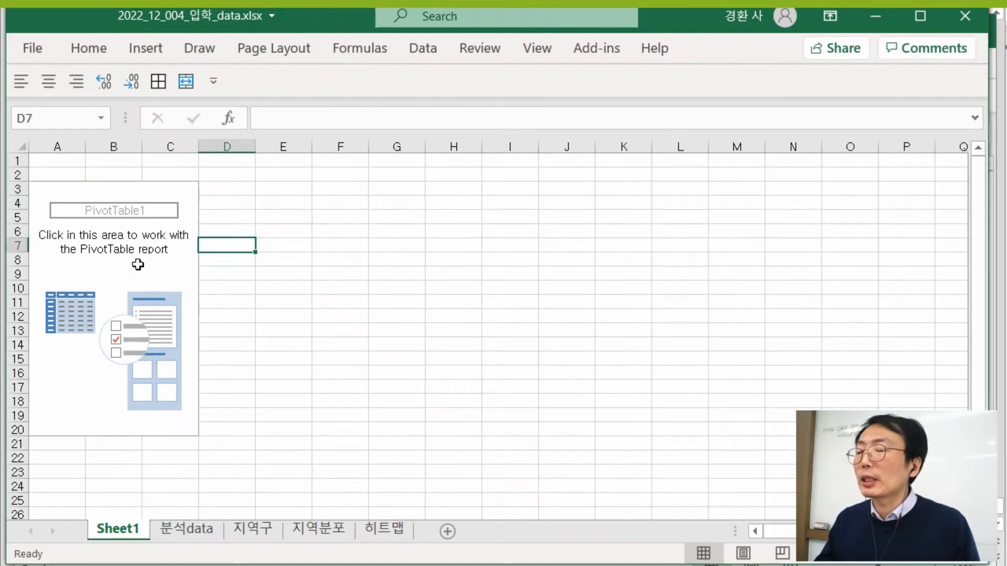
click(137, 265)
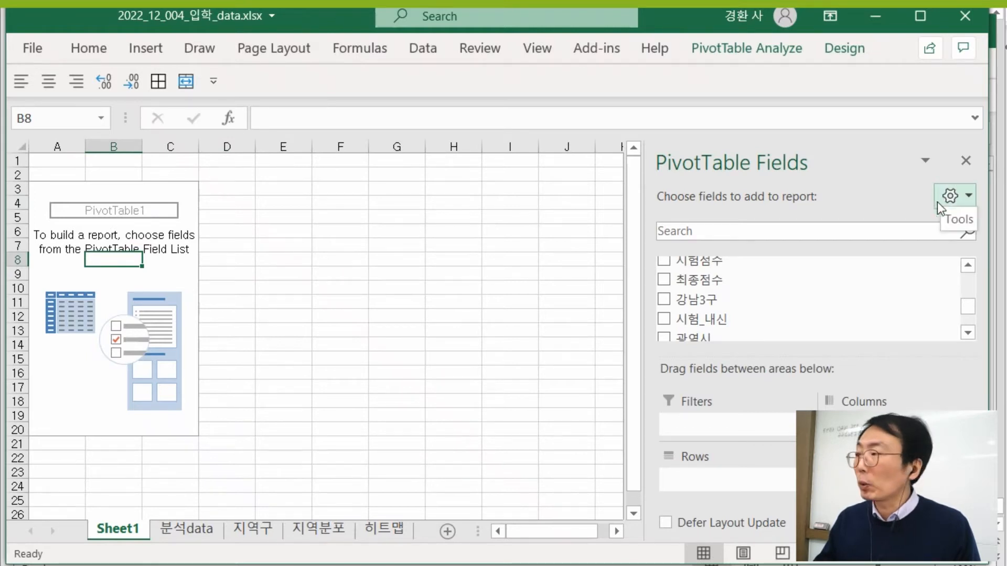
- Try the side-by-side layout for the field list's fields and areas sections, and restore the stacked layout
click(949, 198)
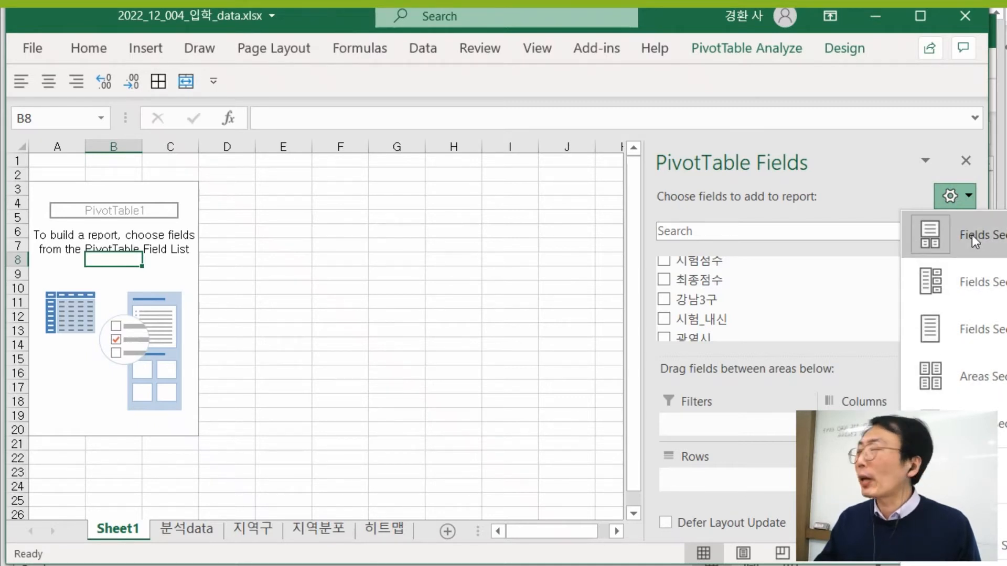
click(977, 266)
click(800, 196)
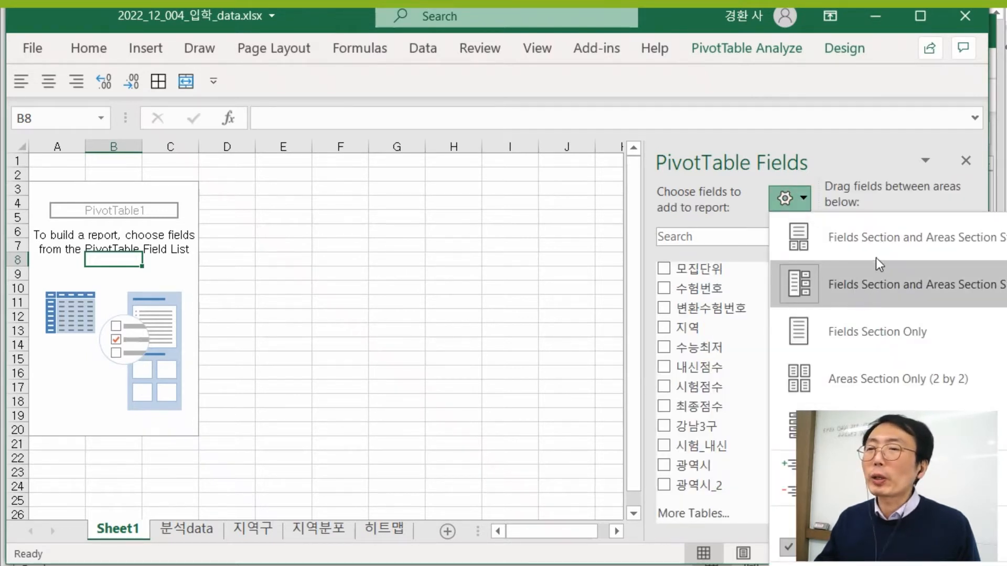
click(886, 231)
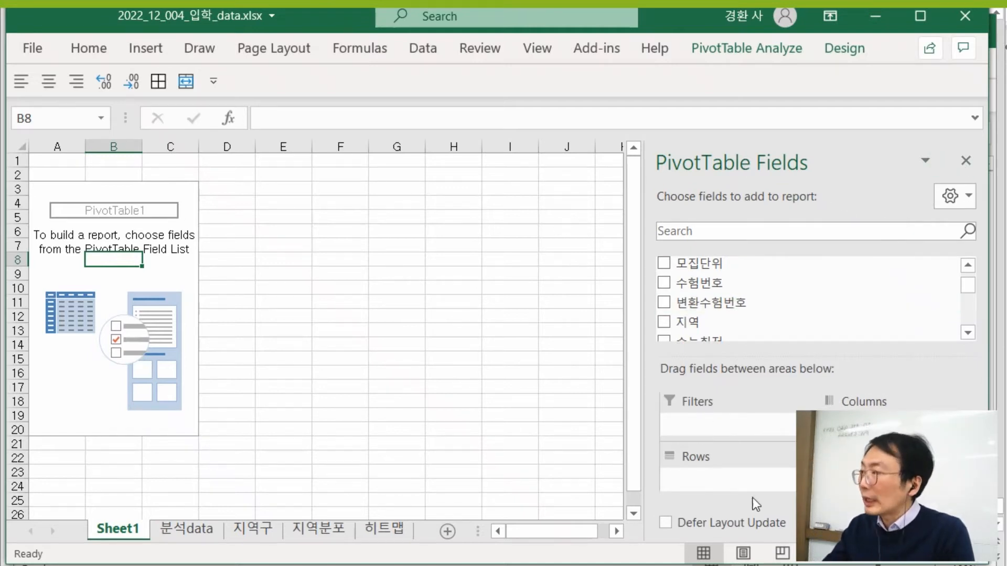
- Alternate between cells outside and inside the pivot table area, close the PivotTable Fields pane, and select cell I10
click(441, 331)
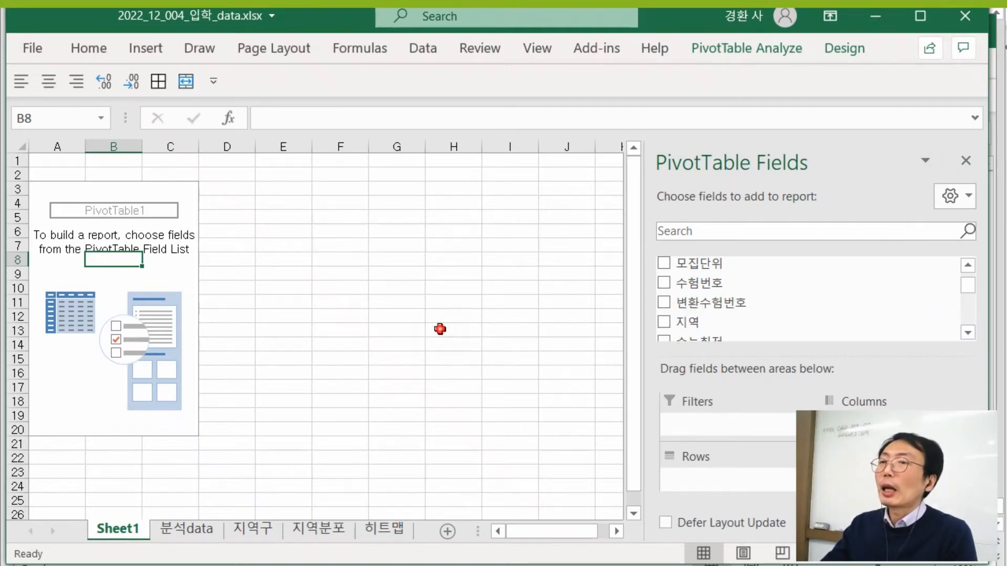
click(154, 207)
click(371, 243)
click(63, 216)
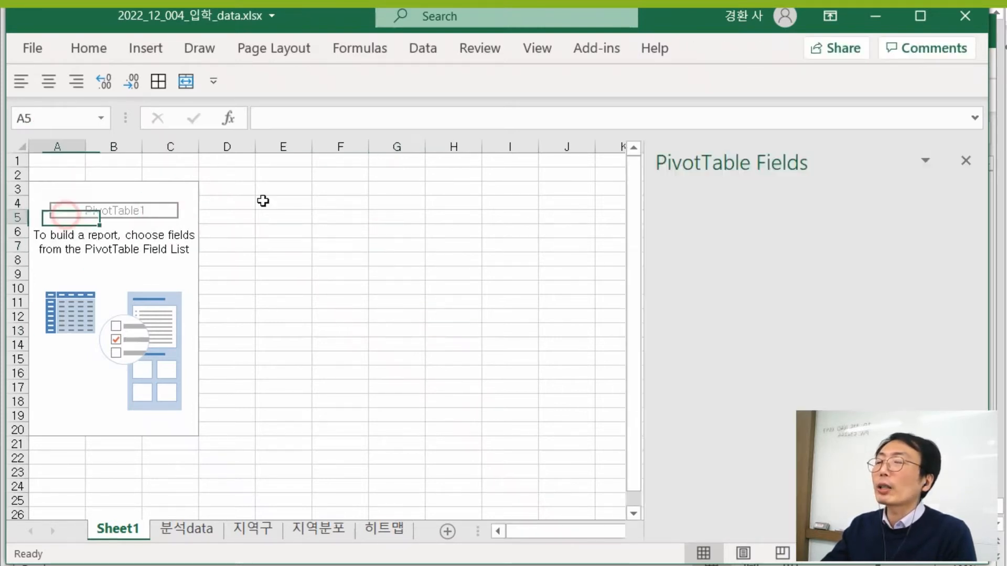
click(966, 161)
click(488, 287)
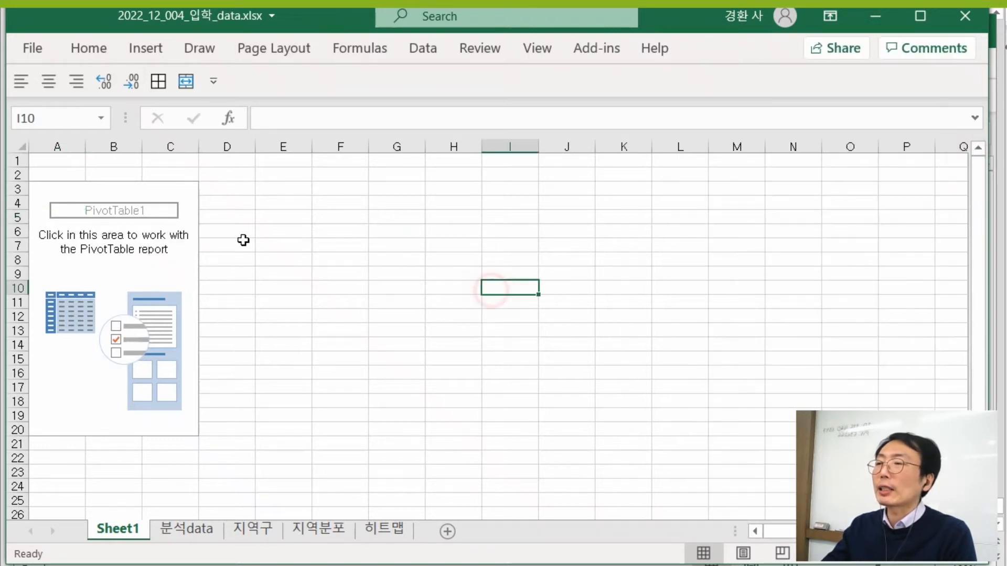
- Select cells inside and outside the pivot table area, and from cell A6 turn the PivotTable field list back on
click(147, 238)
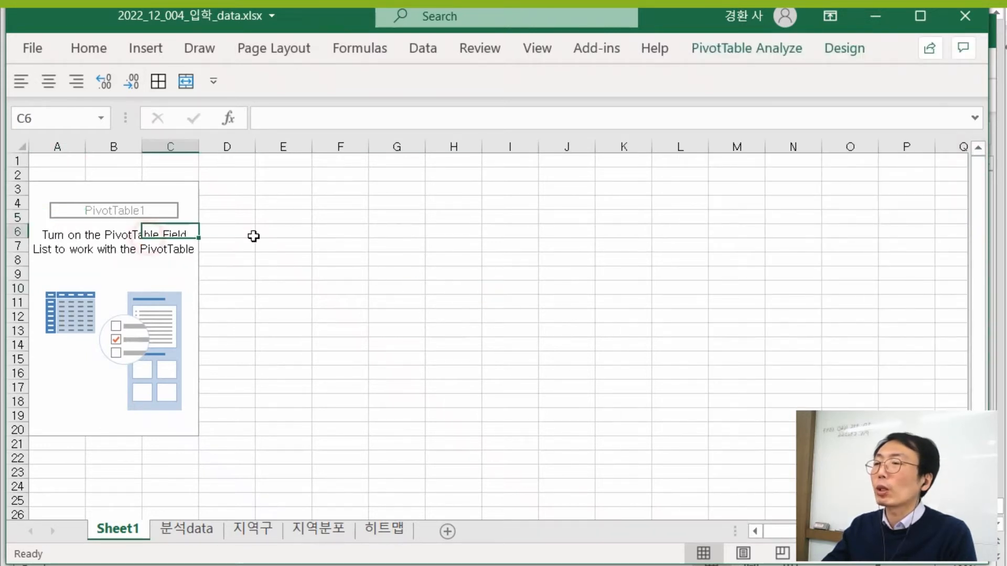
click(616, 312)
click(156, 246)
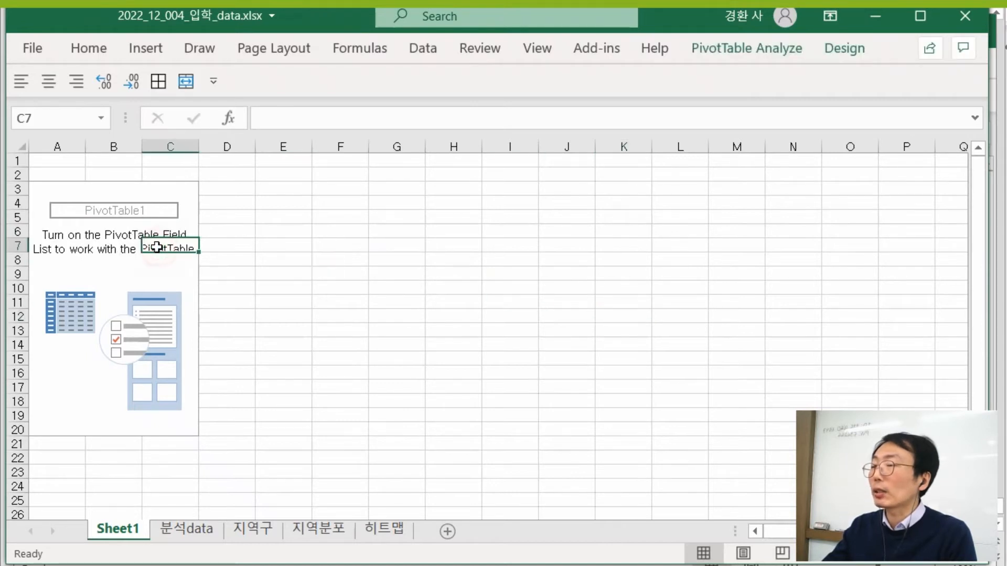
click(92, 194)
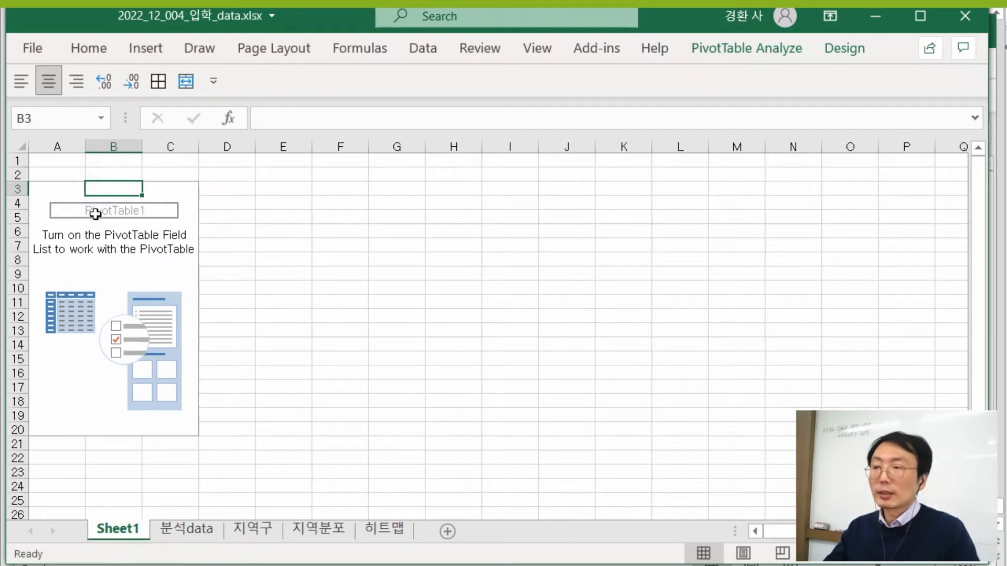
click(82, 226)
right_click(83, 226)
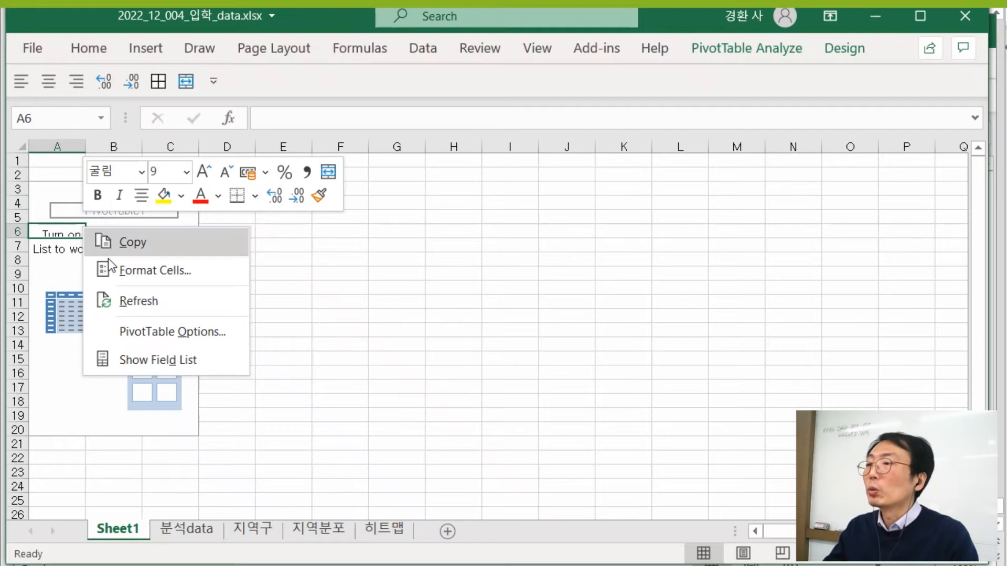
click(155, 367)
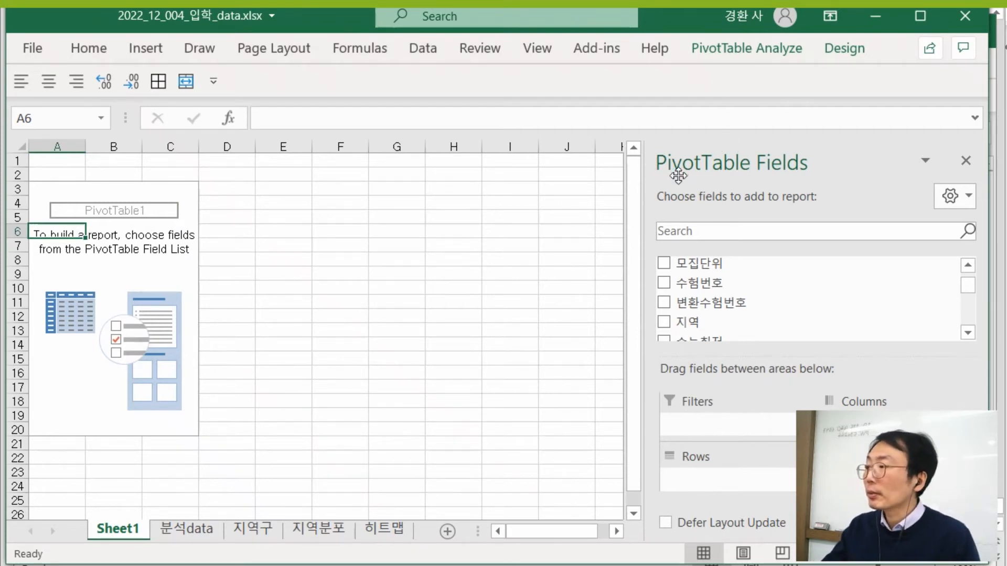
- Close the PivotTable Fields pane, select cells outside and inside the pivot table area, and show the field list again
click(964, 161)
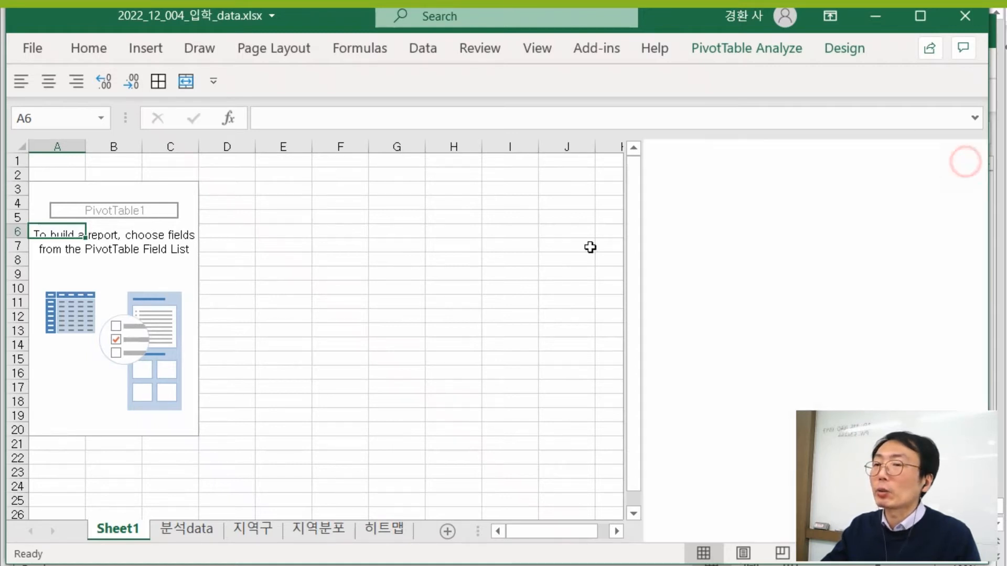
click(463, 314)
click(49, 193)
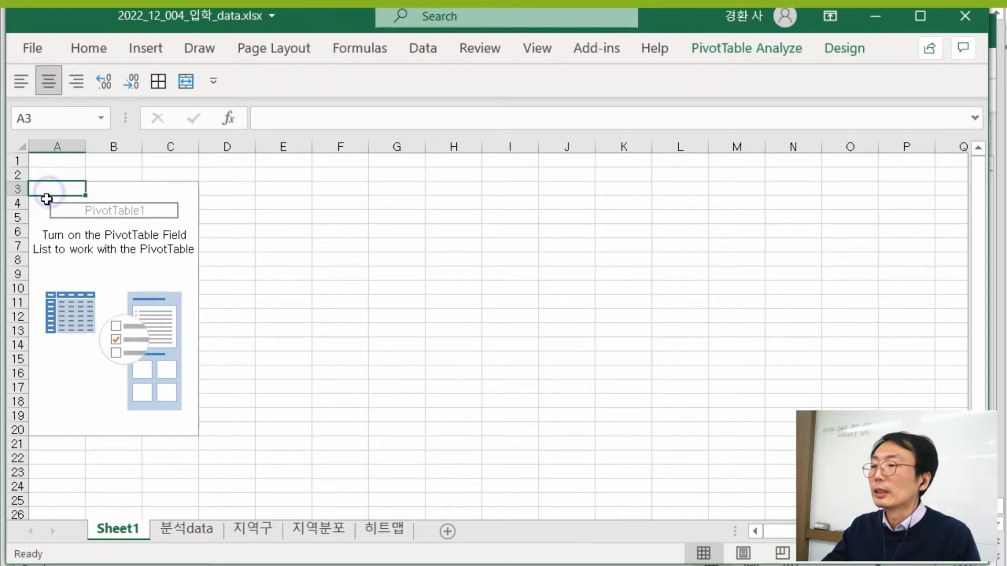
right_click(43, 231)
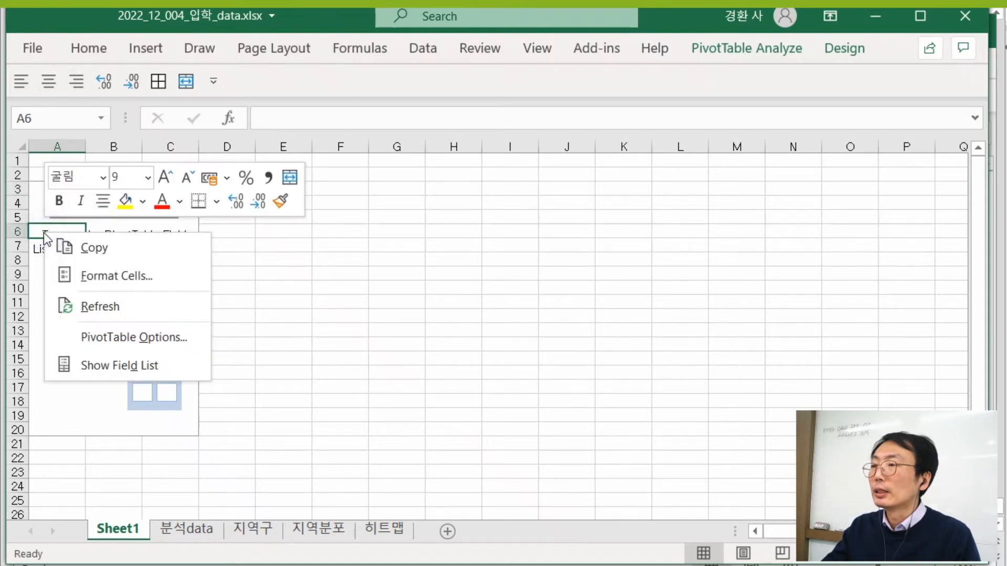
click(103, 365)
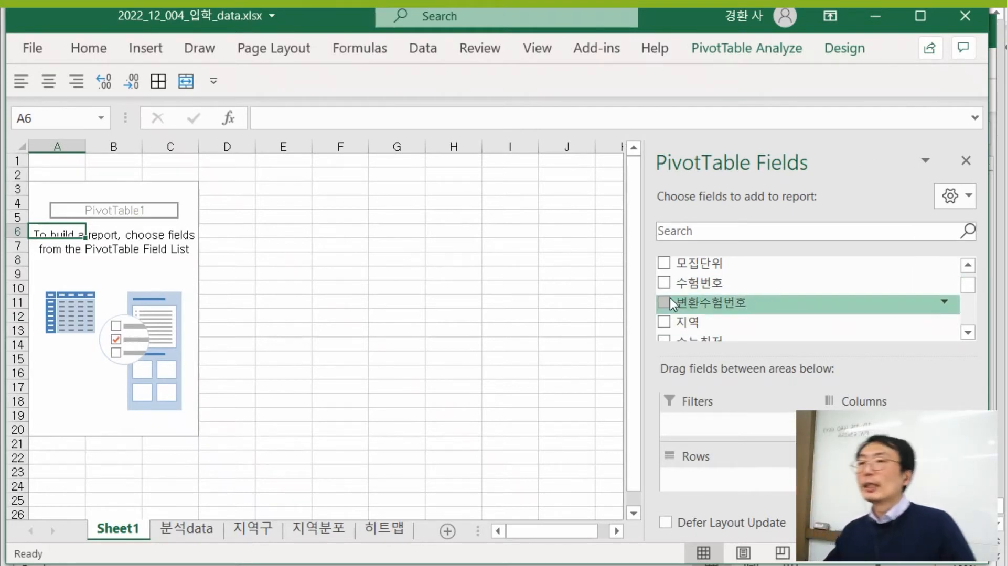
- Add the 모집단위 field to the pivot table's Rows area and to its Values area
scroll(779, 319, up, 1)
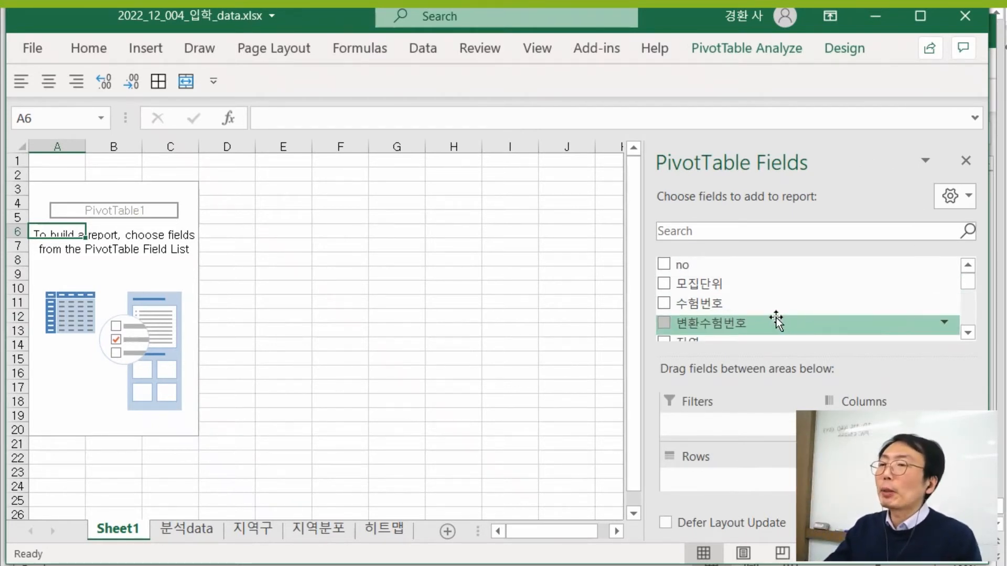
drag(749, 285, 707, 483)
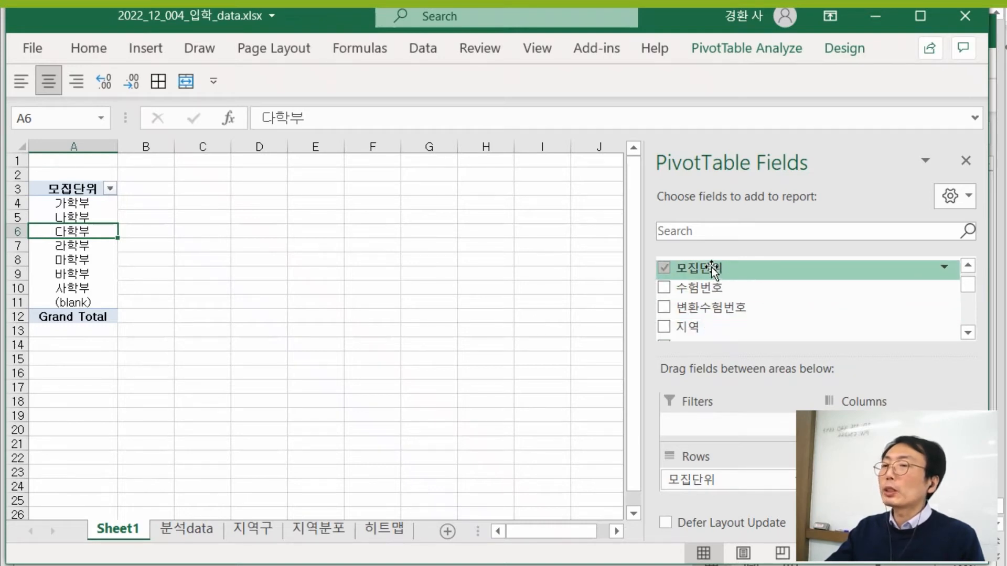
drag(715, 270, 891, 480)
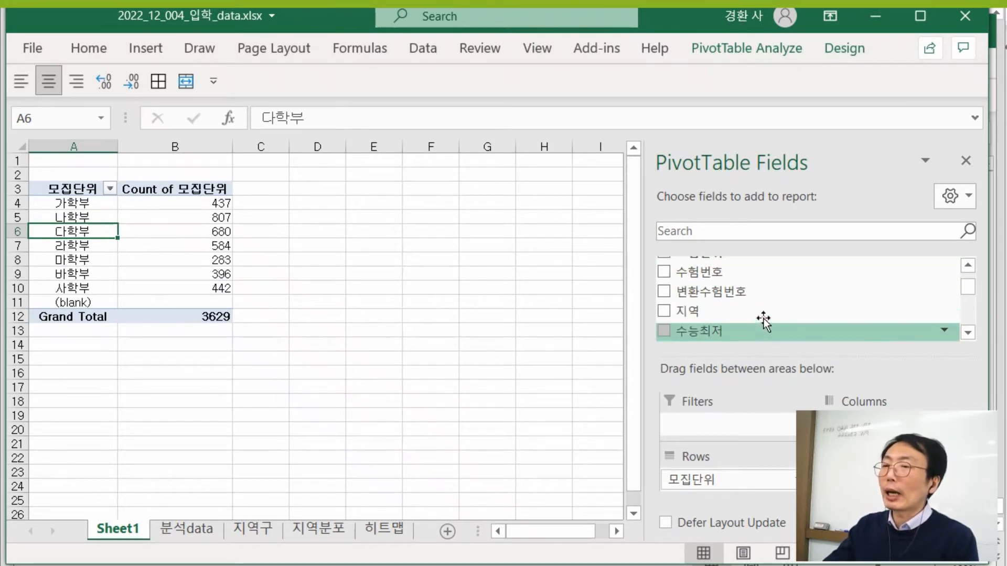
scroll(763, 316, up, 1)
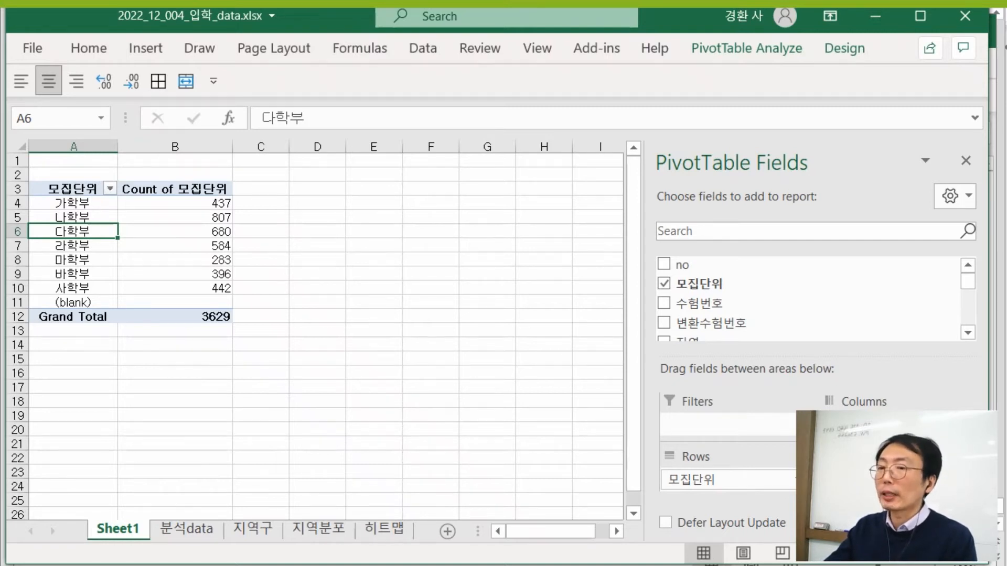
- View the 모집단위 value field's options and inspect the 가학부 count, alternating between cells outside and inside the pivot table
click(896, 480)
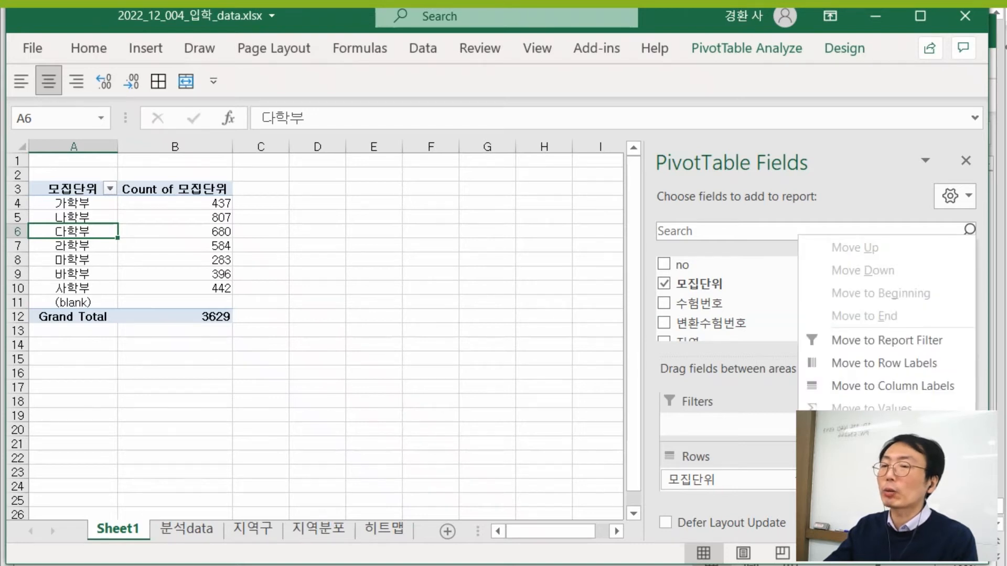
click(481, 361)
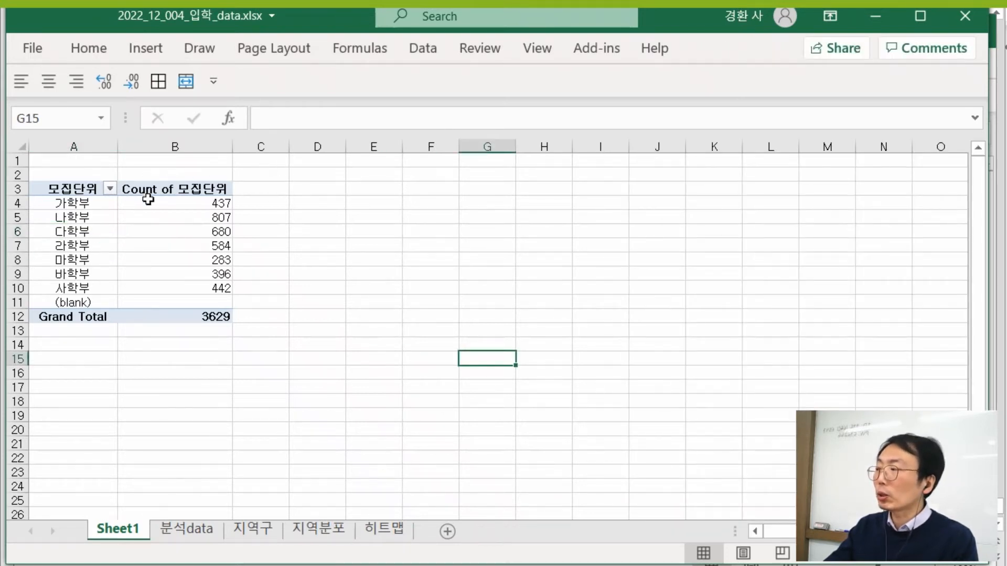
click(404, 303)
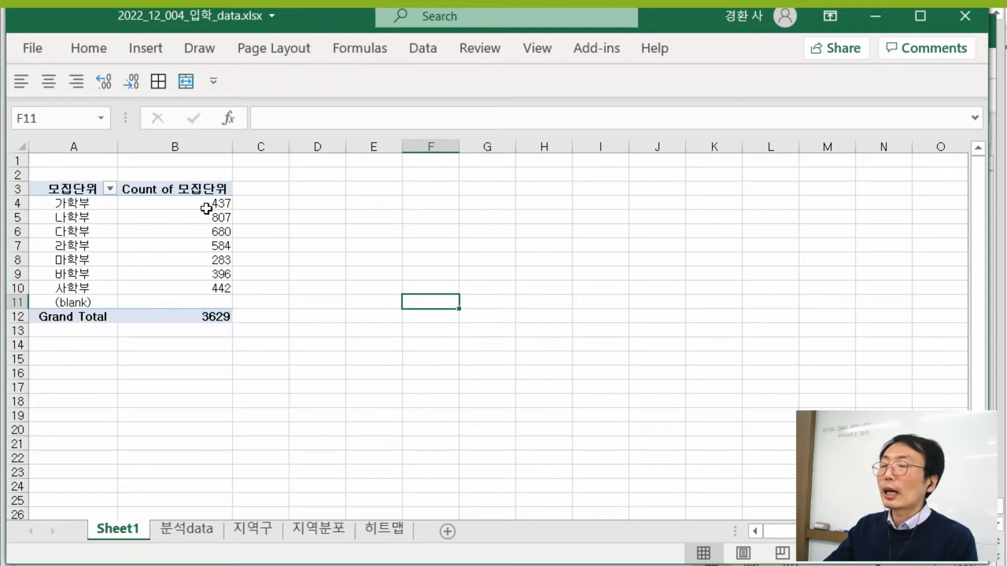
click(207, 205)
click(336, 250)
click(201, 203)
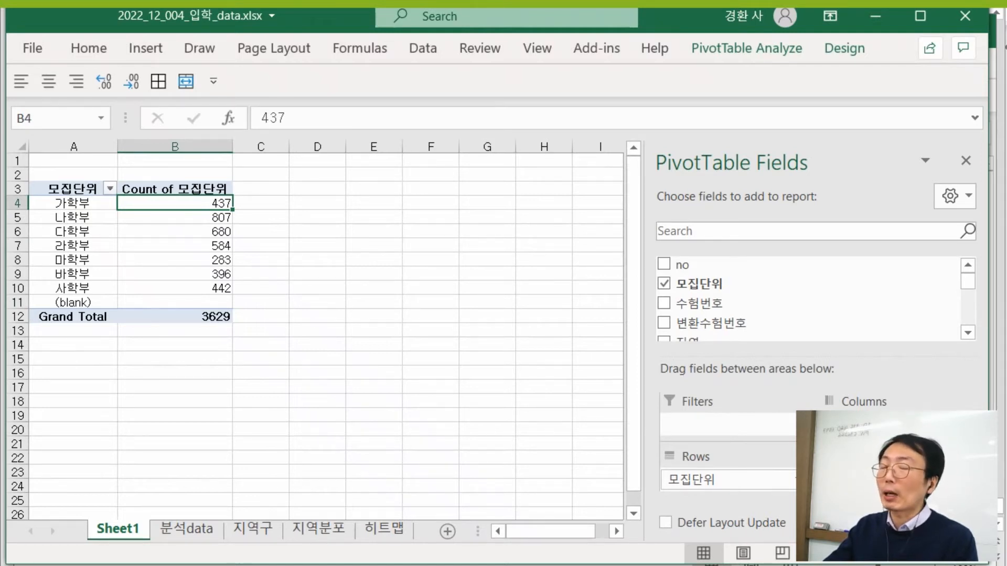
- Browse the calculation types in the 모집단위 value field's settings and summarize the field by Sum
click(907, 480)
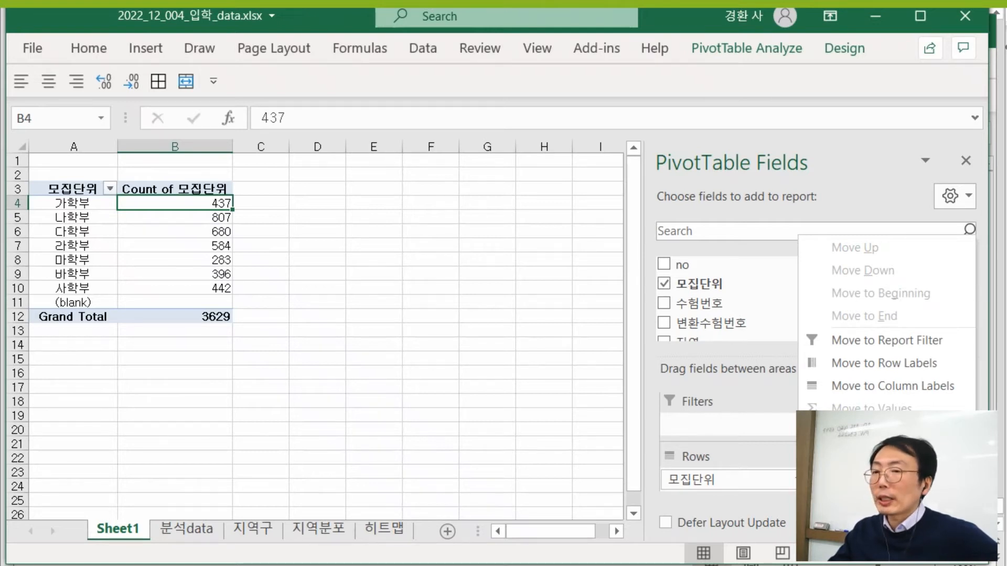
click(886, 455)
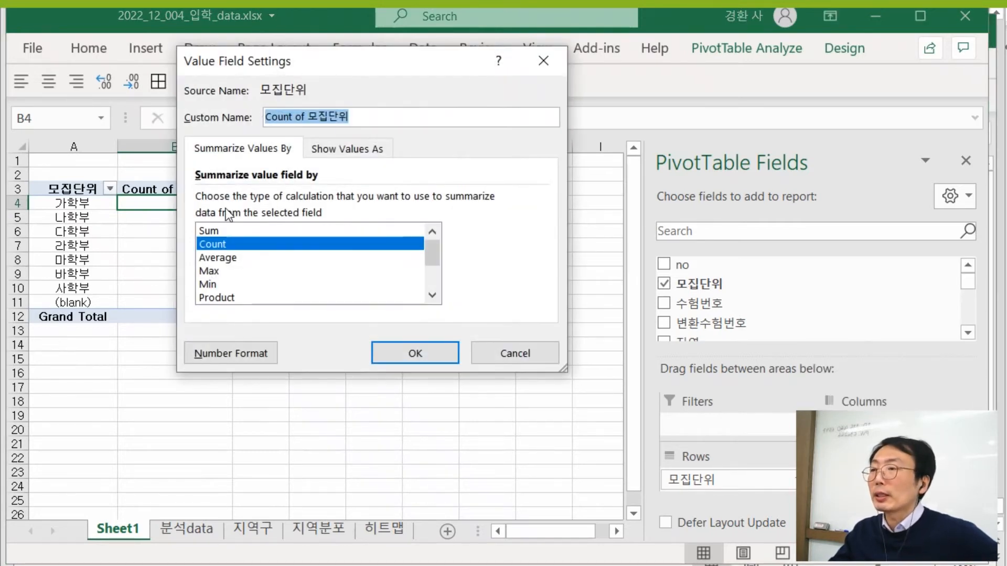
click(216, 229)
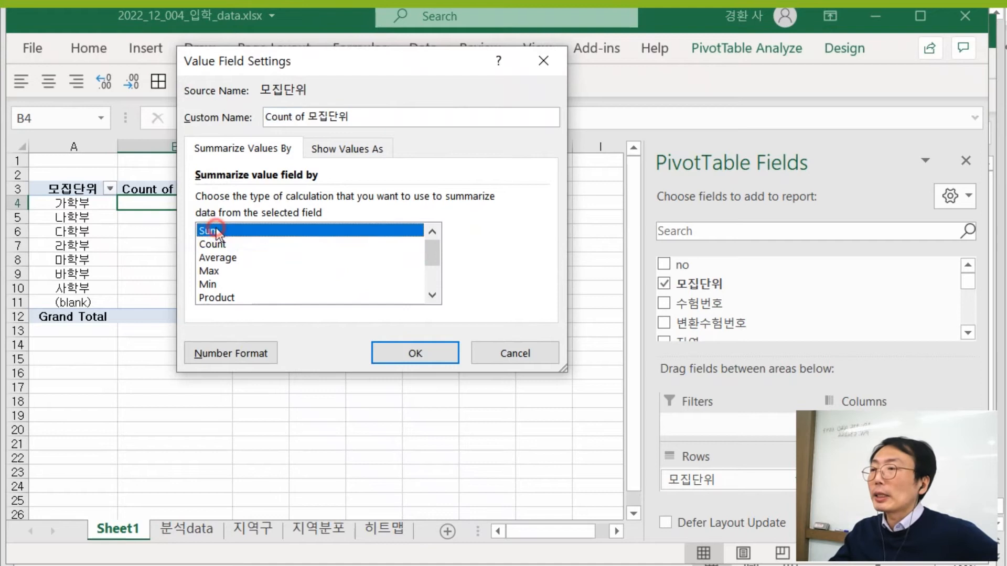
click(223, 257)
click(230, 281)
scroll(230, 281, down, 2)
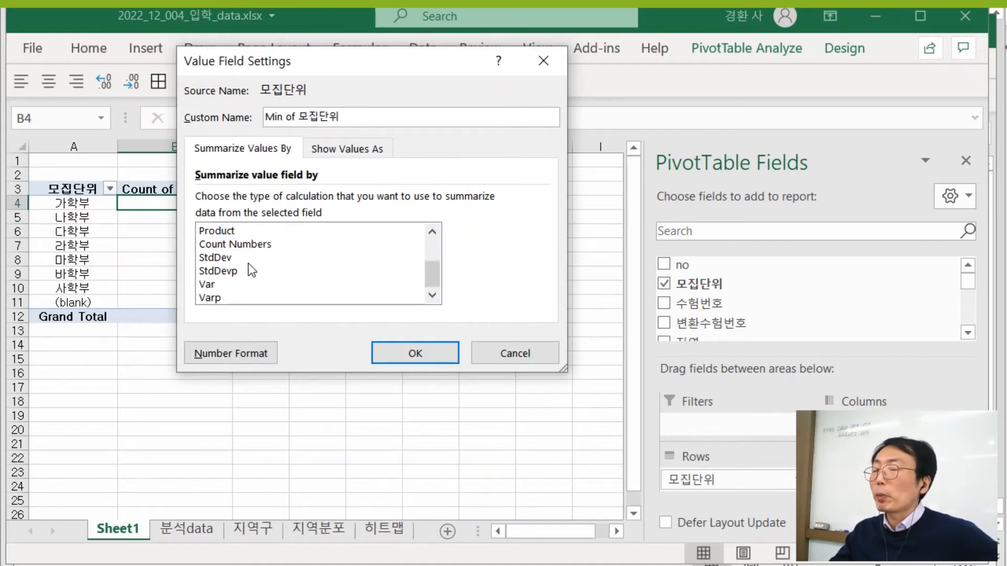
scroll(251, 270, up, 2)
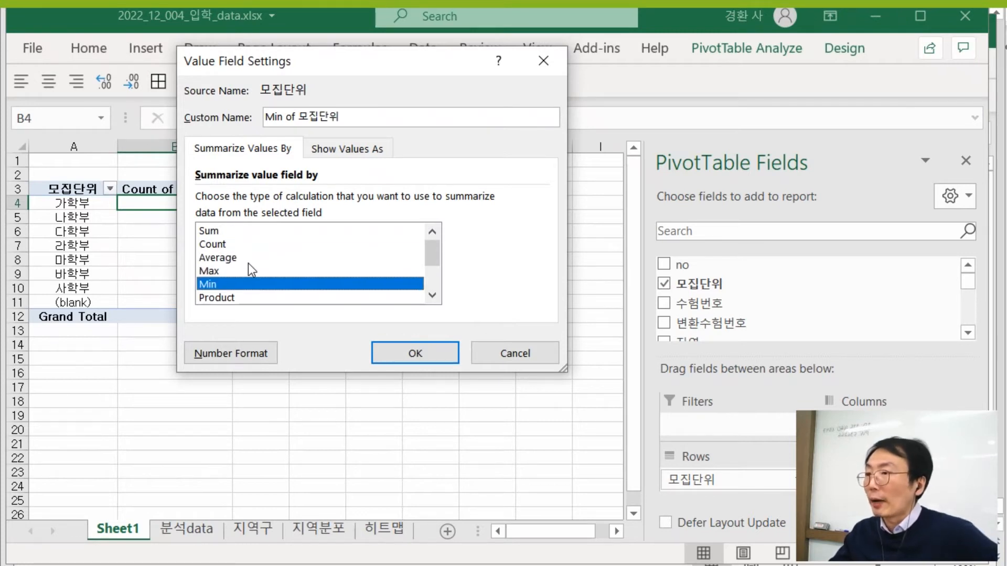
click(237, 232)
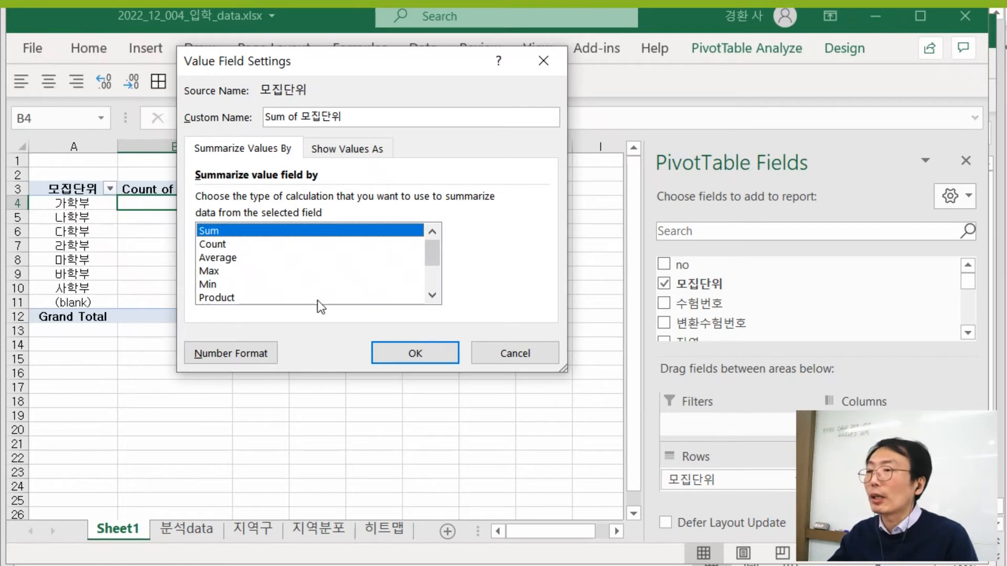
click(415, 354)
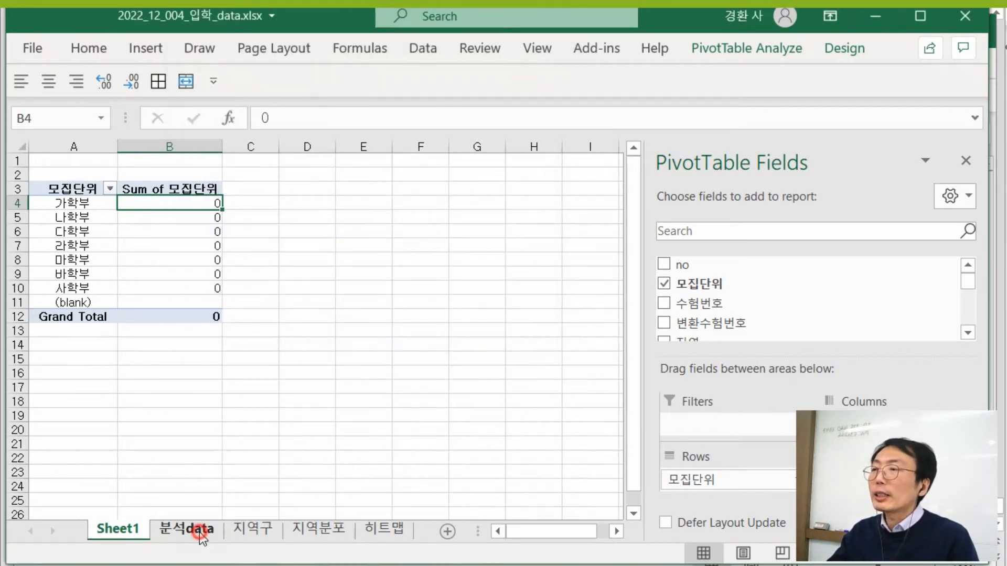
- Check the data type of the 모집단위 column on the 분석data sheet and return to Sheet1
click(200, 530)
click(119, 155)
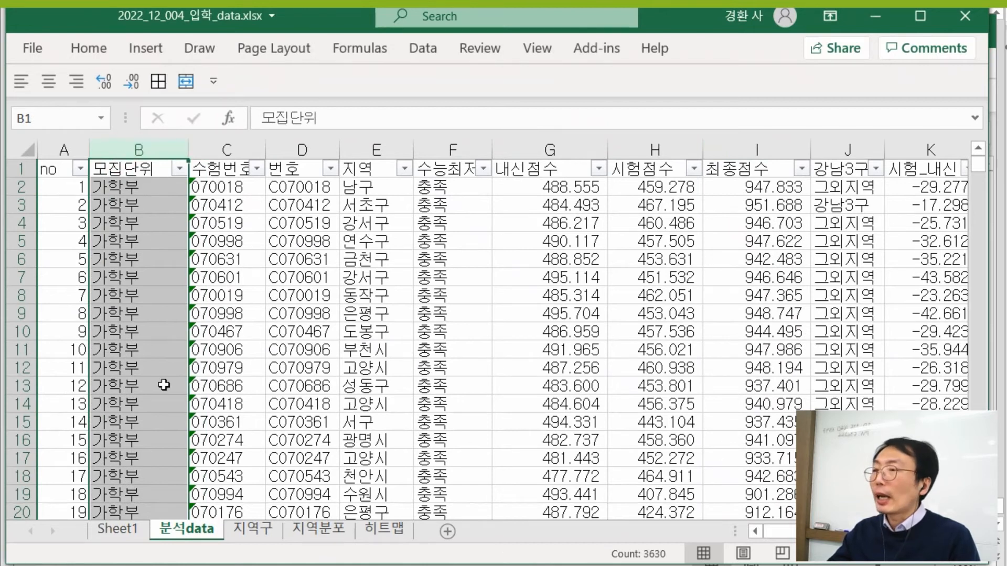
click(104, 531)
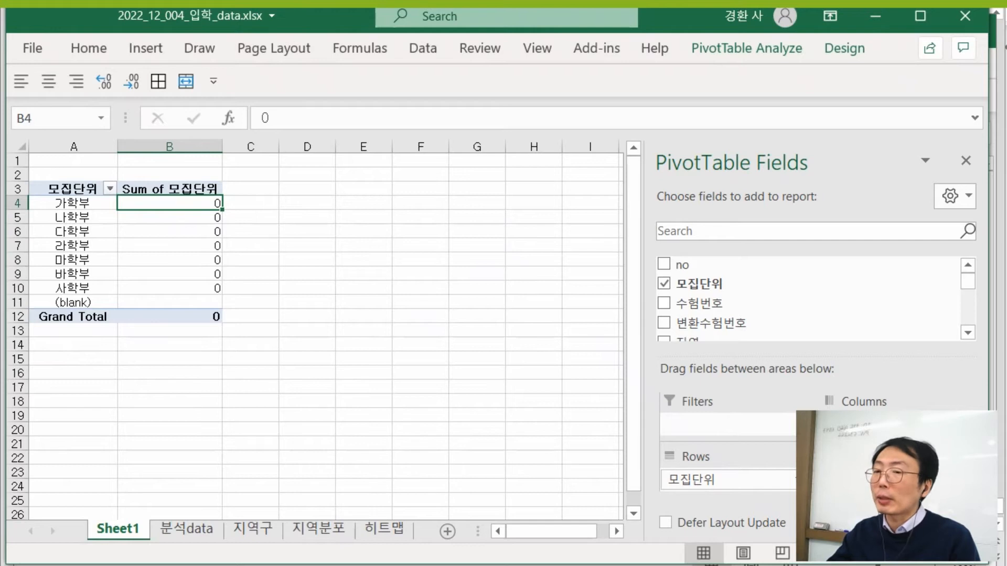
- Change the 모집단위 value field to summarize by Count
click(907, 480)
click(886, 456)
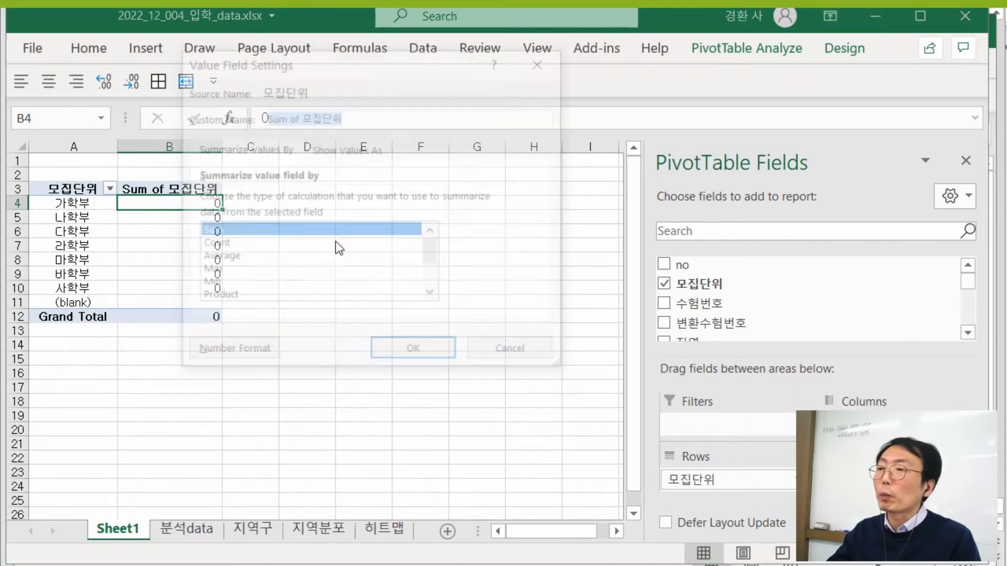
click(231, 244)
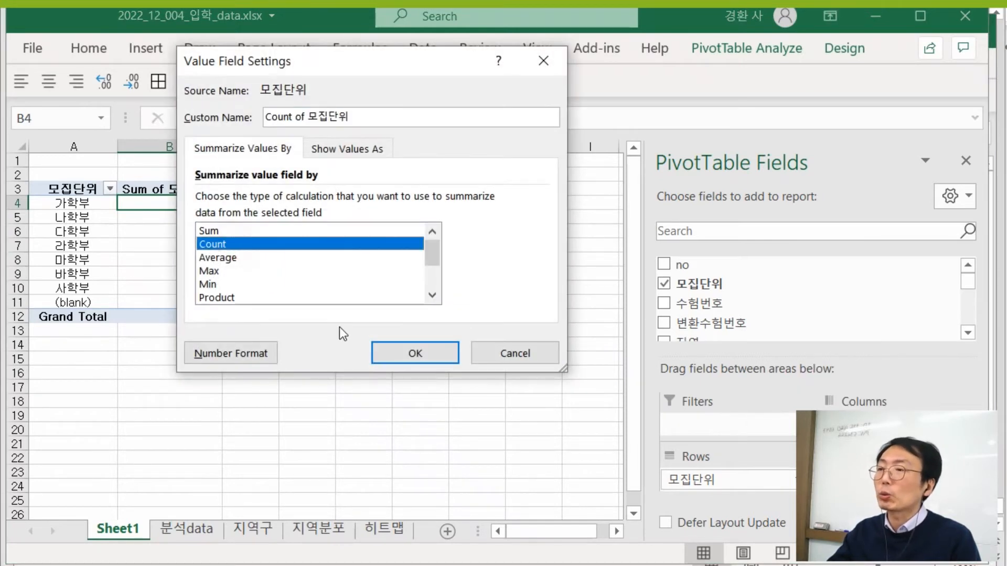
click(411, 353)
- Check the 최종점수 column on the 분석data sheet, and add the 최종점수 field to the Values area of the pivot table on Sheet1
click(180, 534)
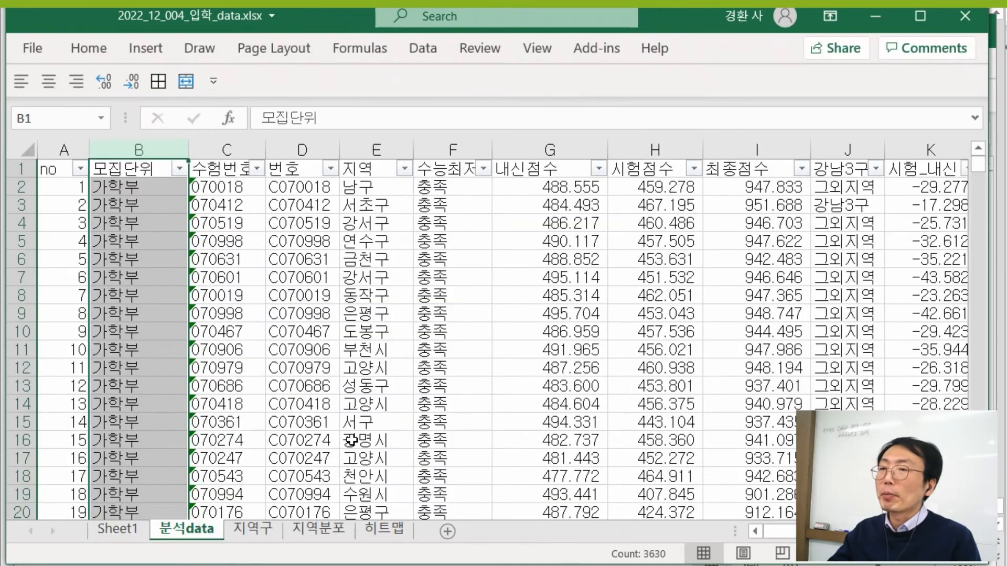
click(757, 149)
click(133, 530)
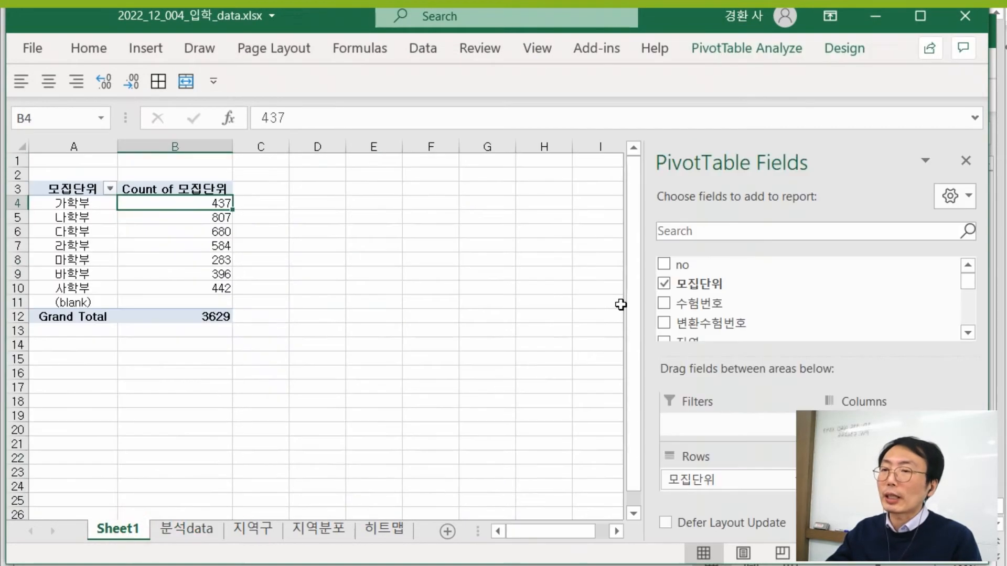
drag(966, 283, 958, 310)
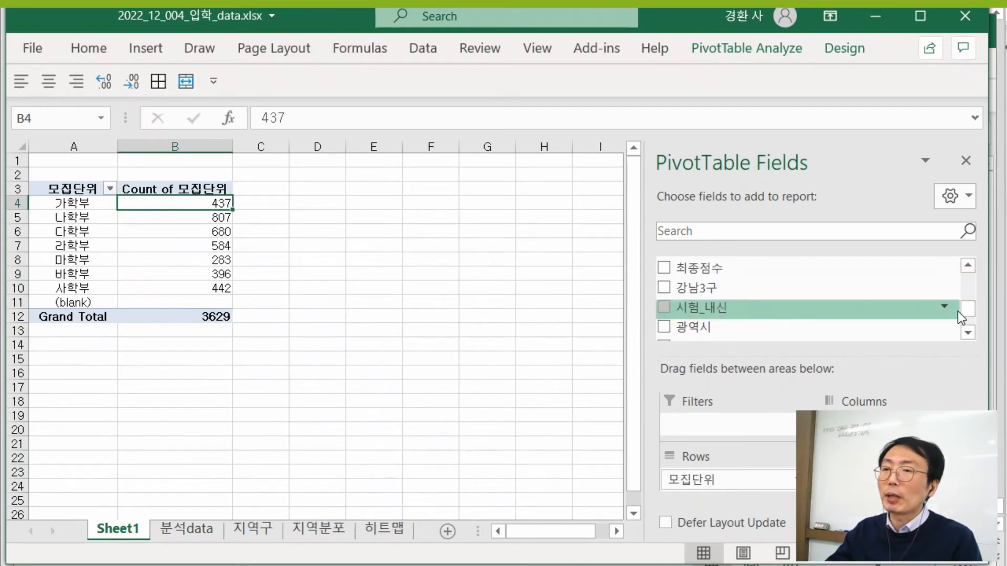
drag(778, 276, 865, 475)
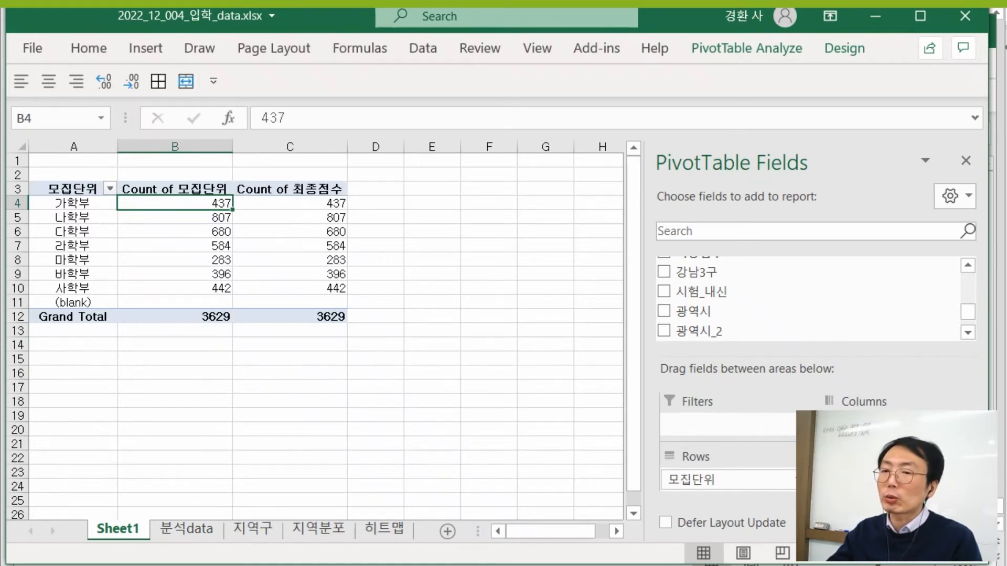
- Change the 최종점수 value field of the Sheet1 pivot table to summarize by Sum
click(893, 480)
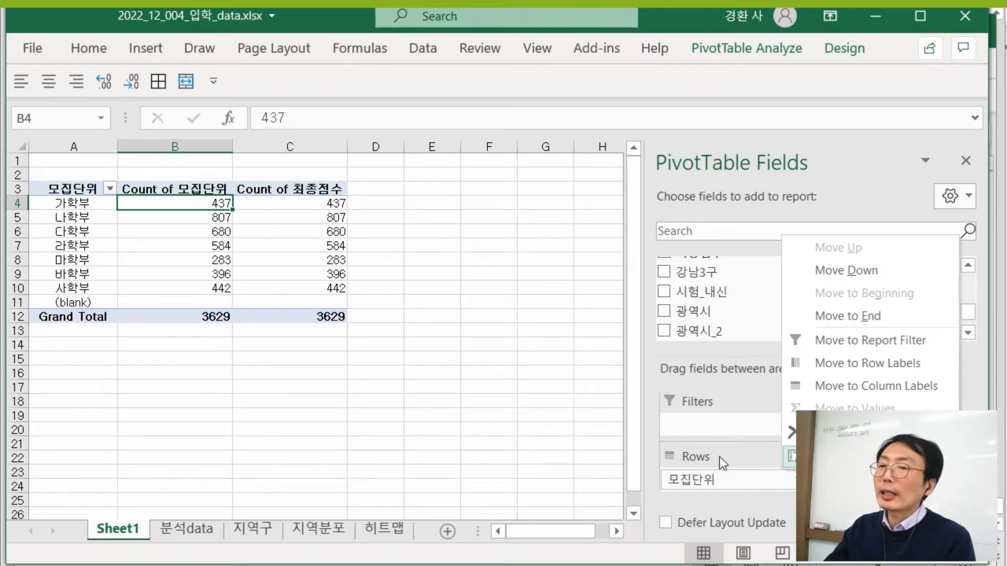
click(517, 419)
click(270, 206)
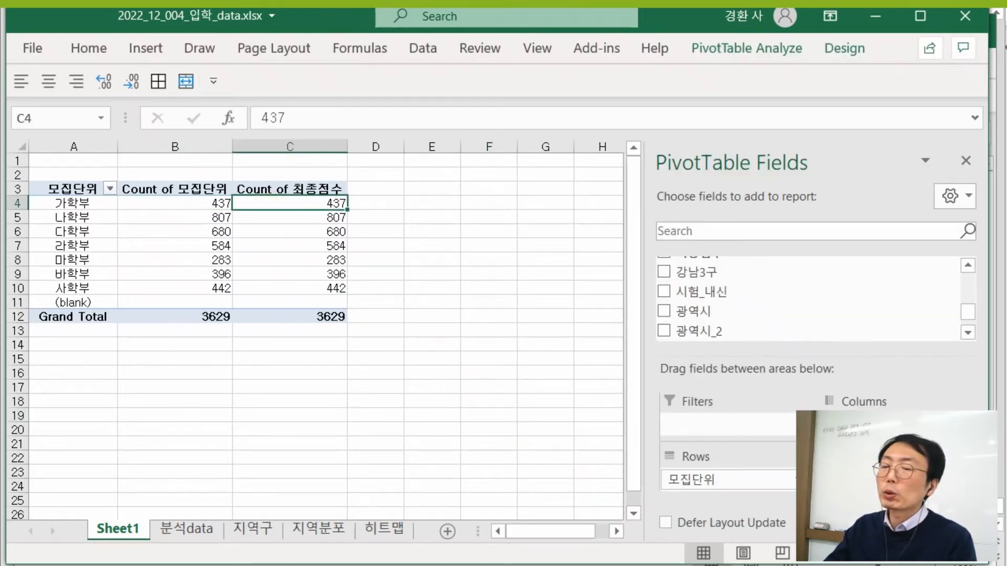
click(938, 480)
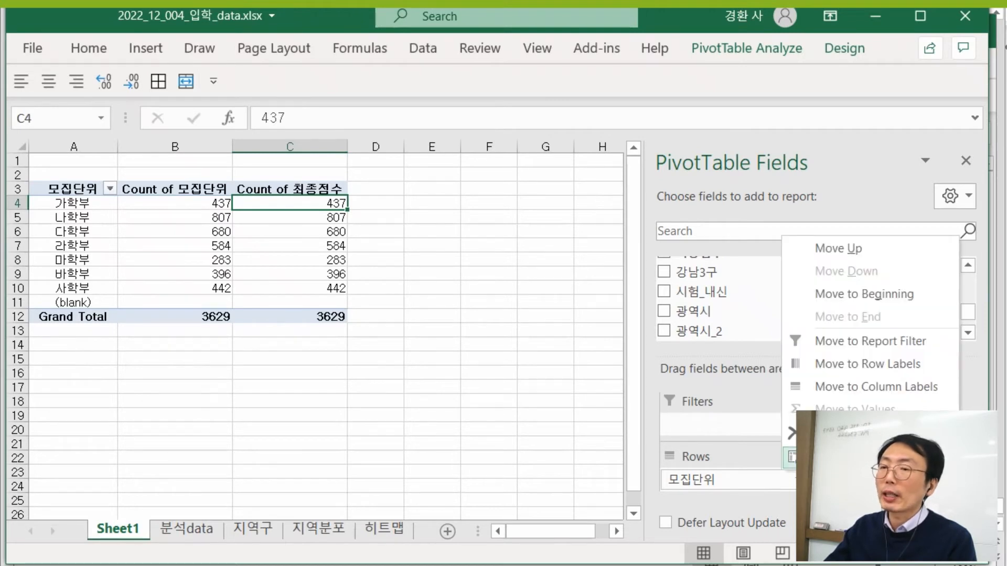
click(859, 455)
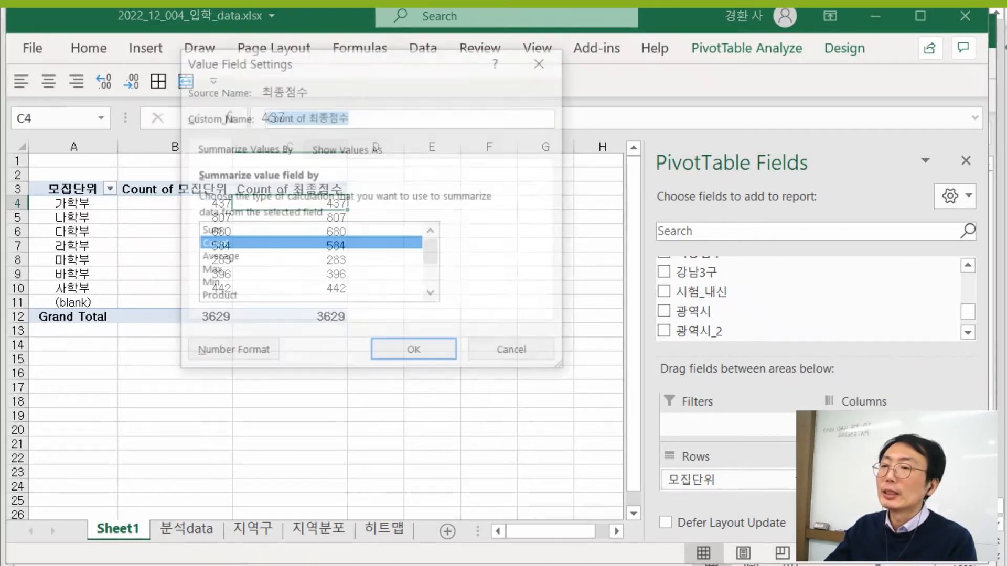
click(226, 232)
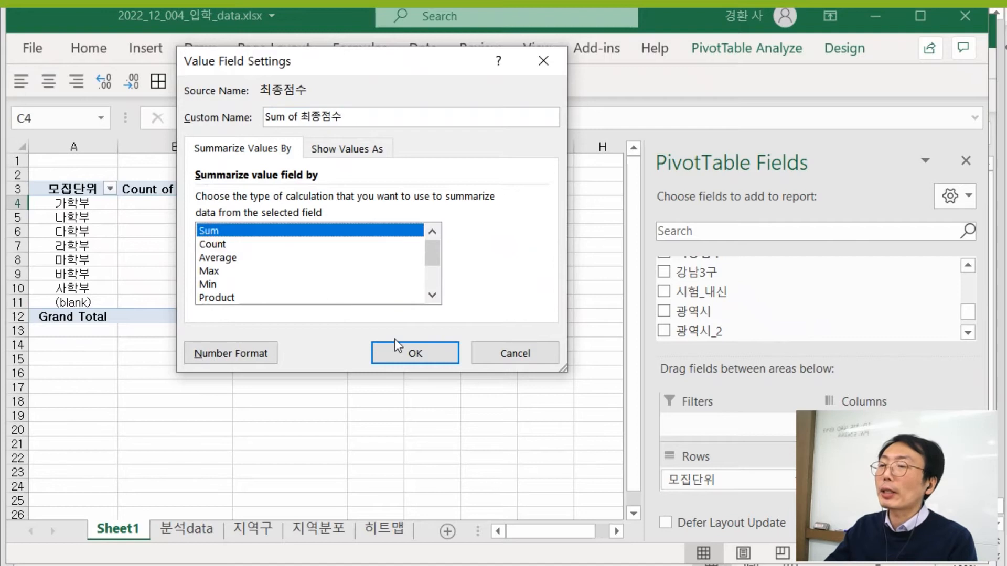
click(420, 353)
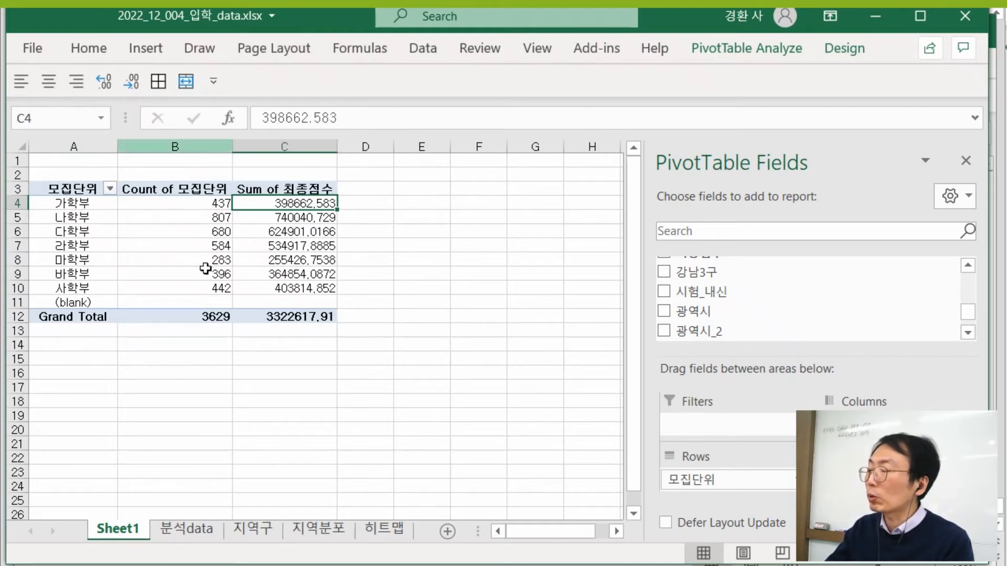
mouse_move(198, 289)
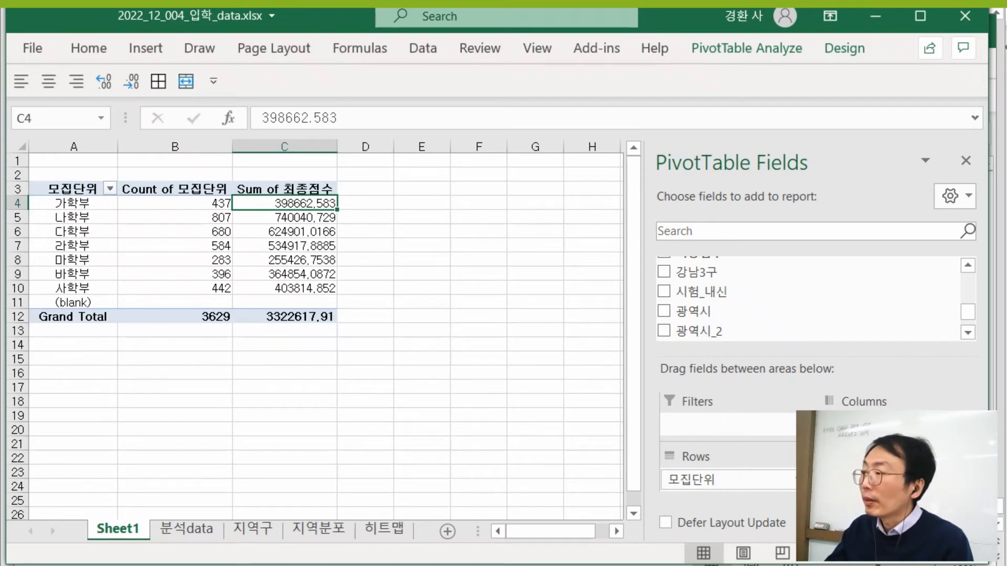
click(410, 344)
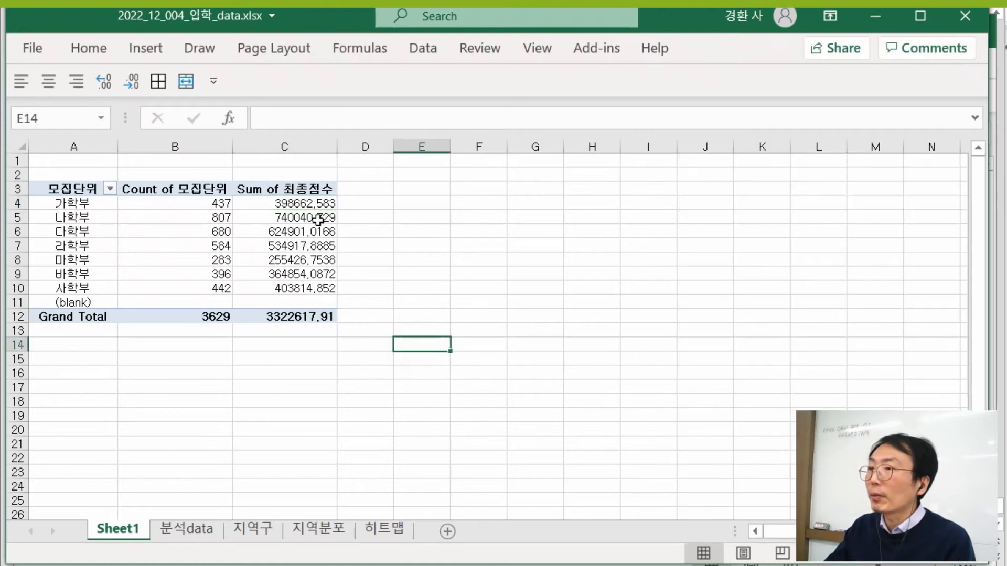
- Create a new pivot table on a new worksheet from all the data on the 분석data sheet
click(193, 529)
click(383, 412)
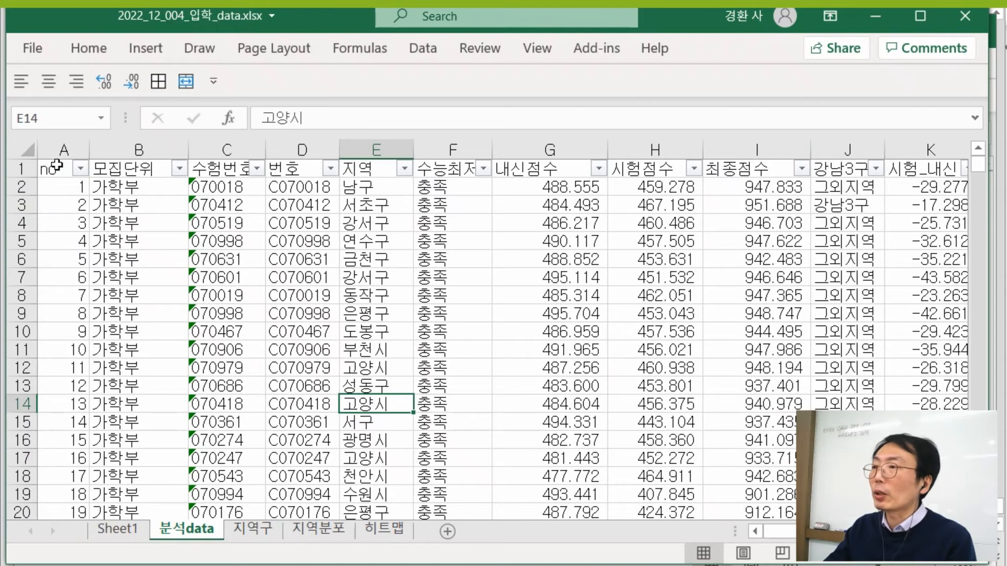
click(19, 148)
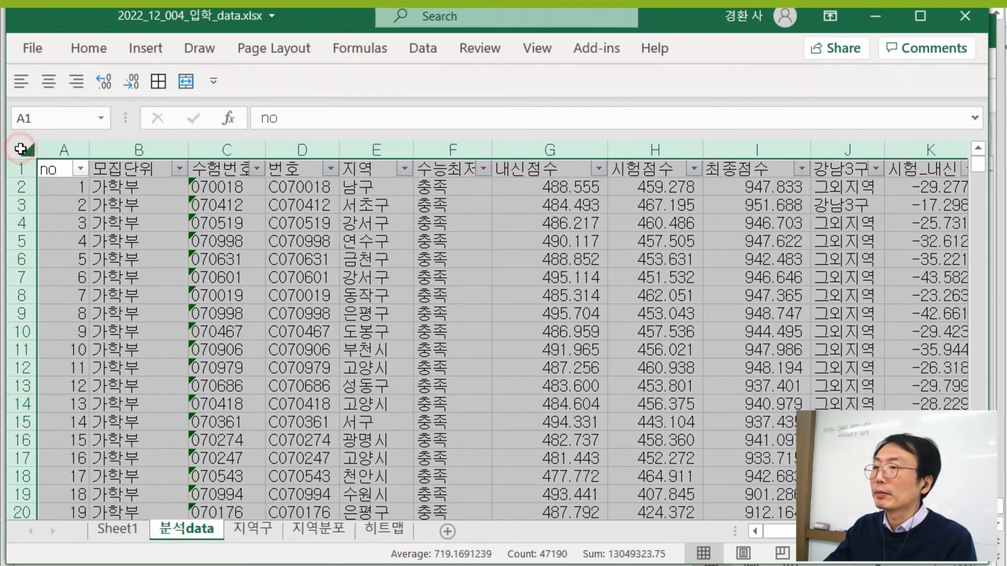
click(145, 50)
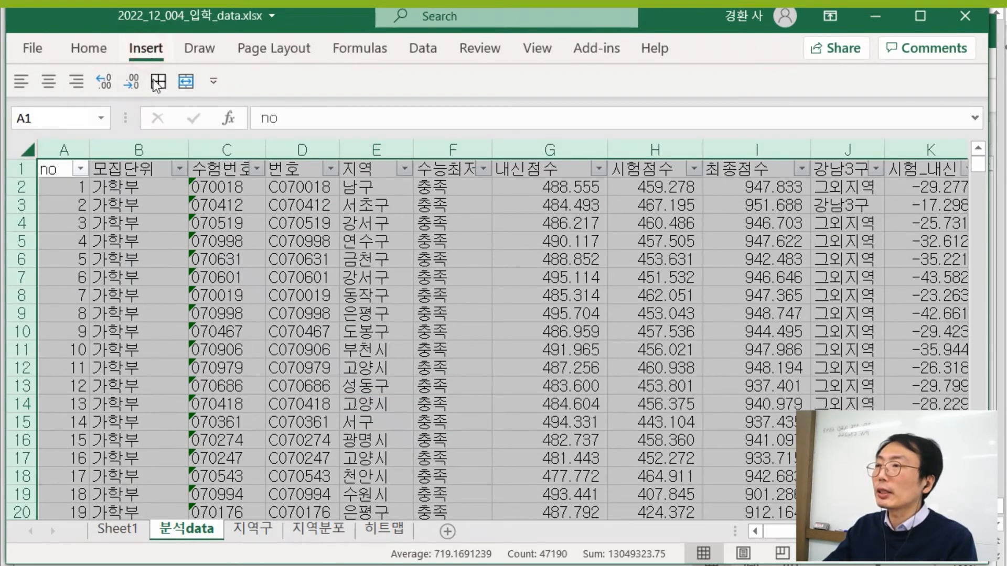
click(36, 99)
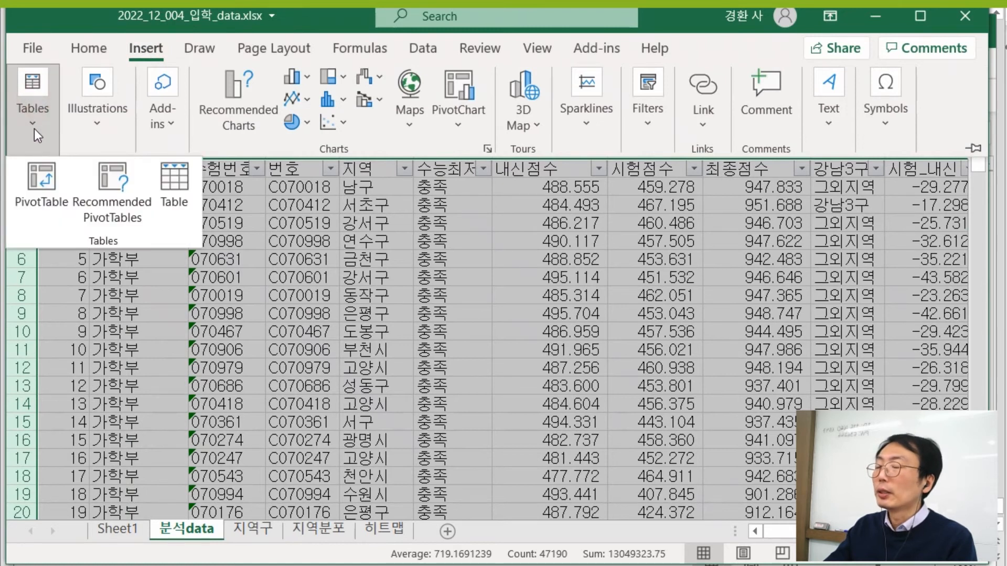
click(51, 213)
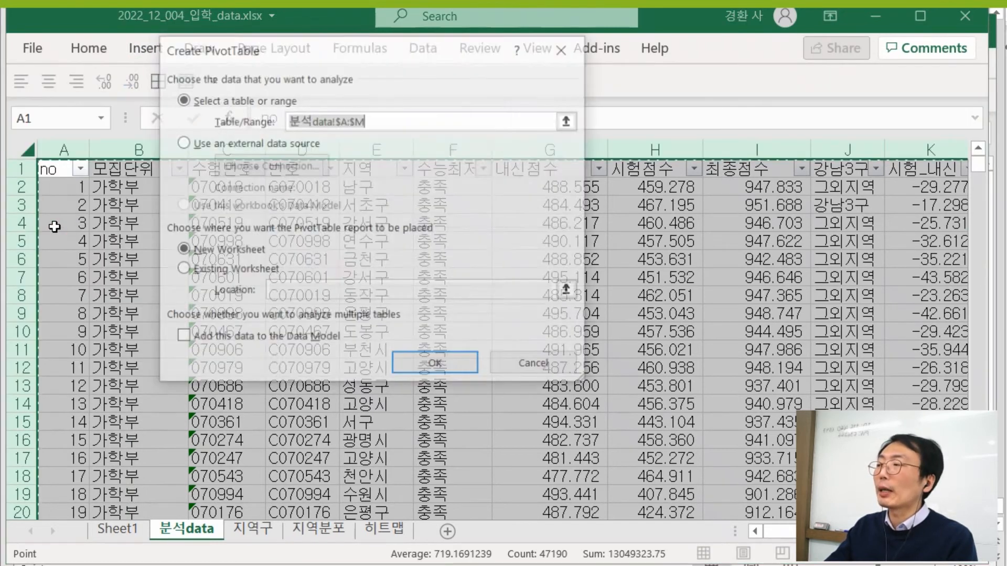
click(442, 367)
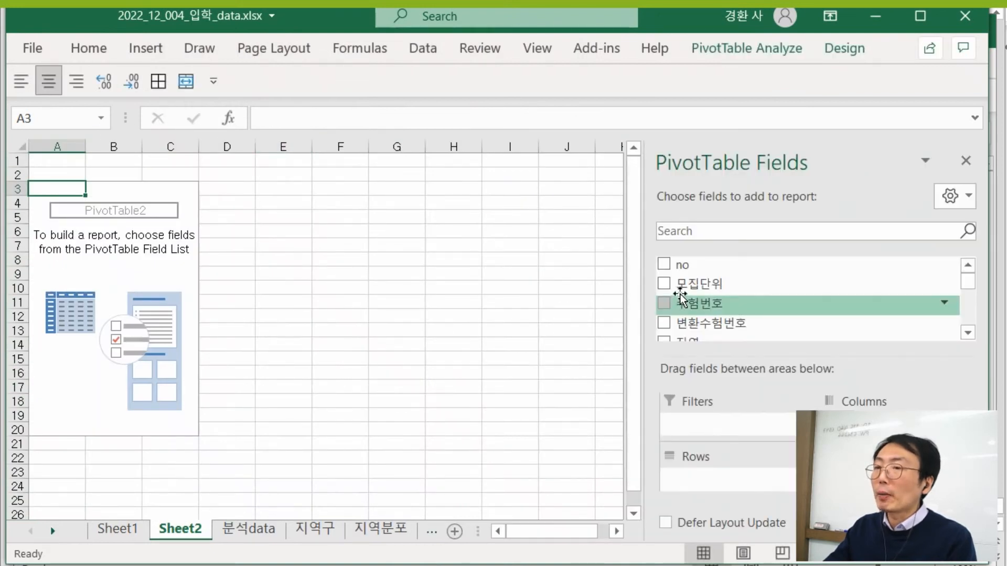
- Add 모집단위 to both the Rows and Values areas of the new pivot table, and 최종점수 to Values
drag(681, 283, 716, 496)
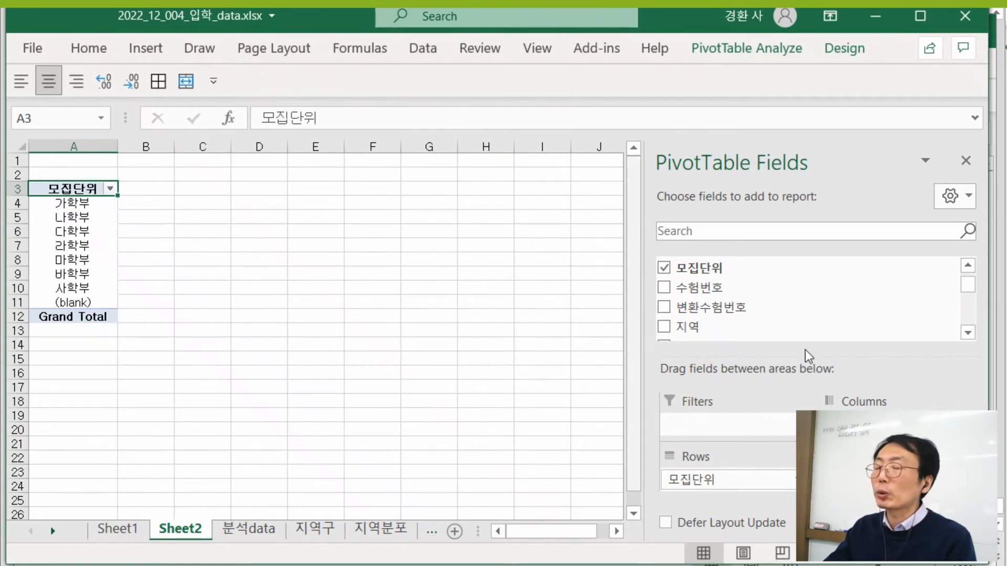
drag(724, 270, 841, 396)
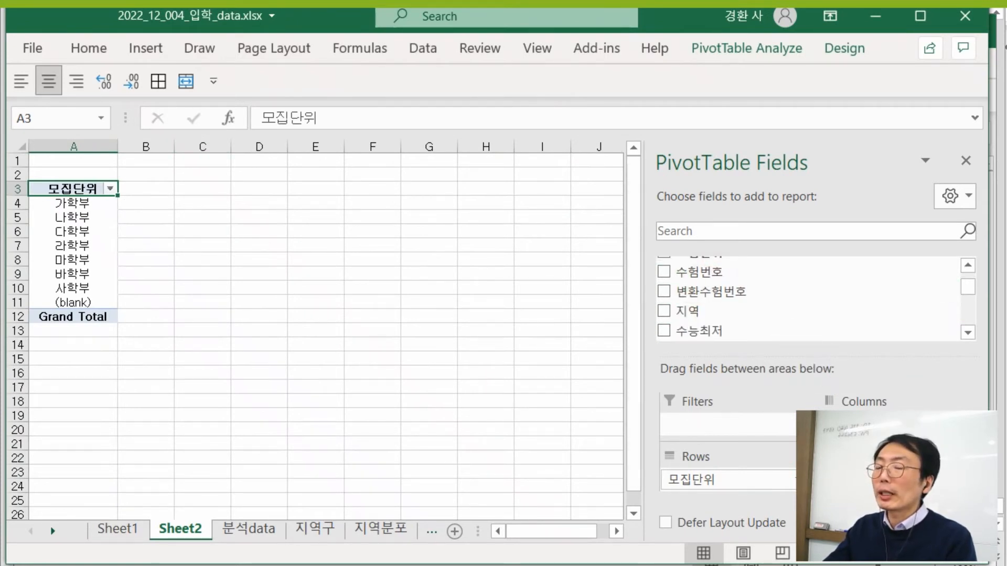
drag(876, 467, 886, 480)
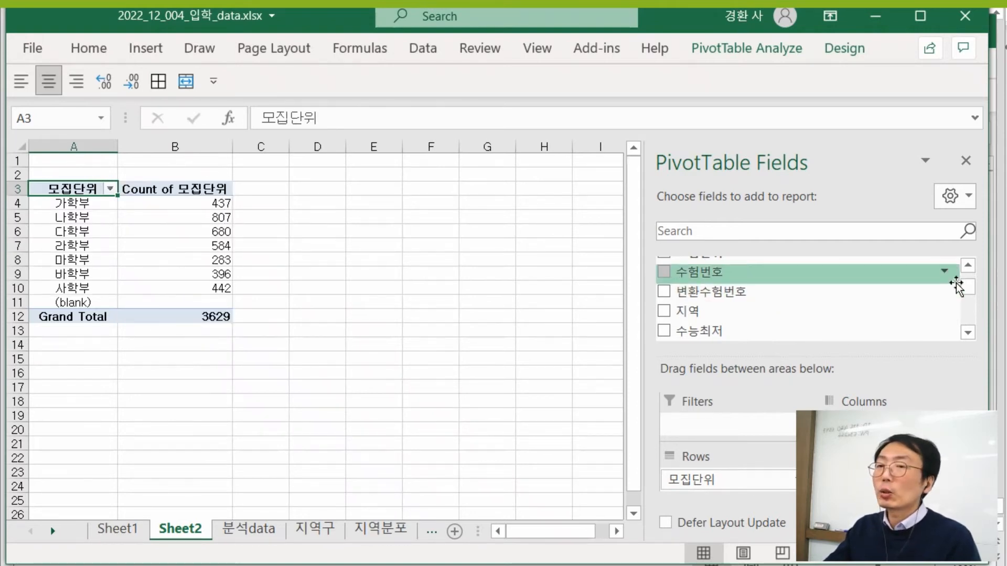
drag(974, 287, 970, 323)
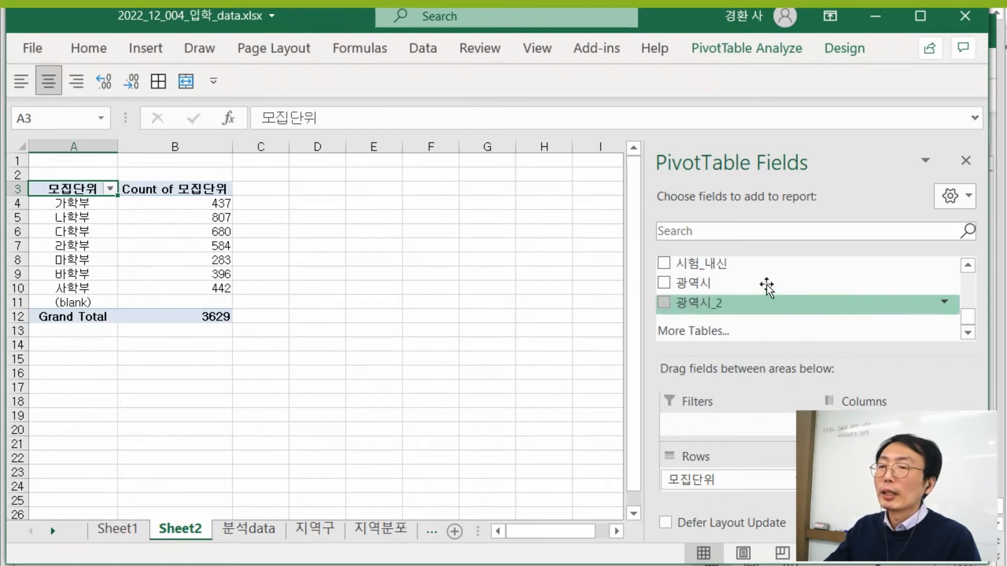
scroll(767, 284, up, 1)
drag(738, 275, 886, 480)
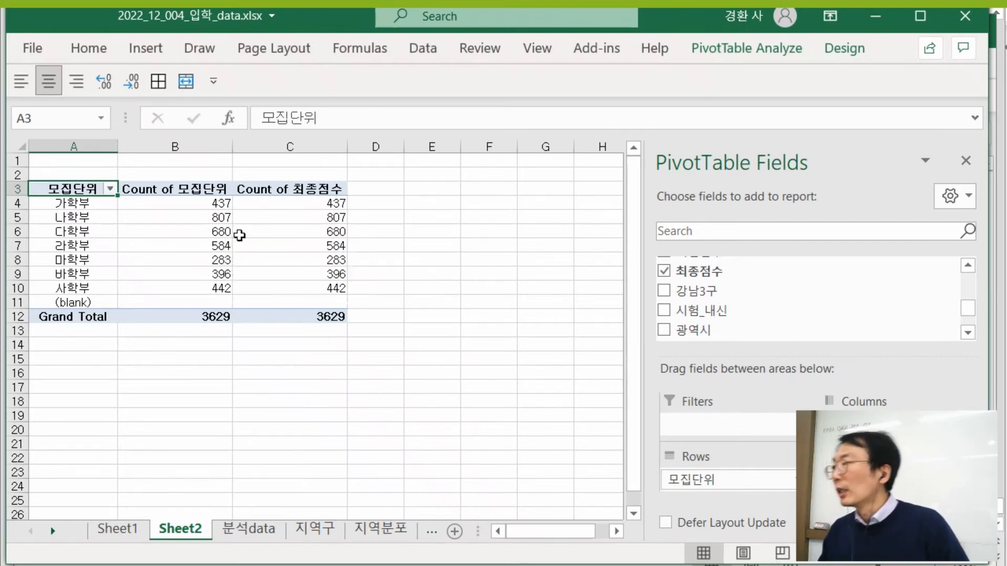
- Change the 최종점수 value field to summarize by Average
mouse_move(240, 235)
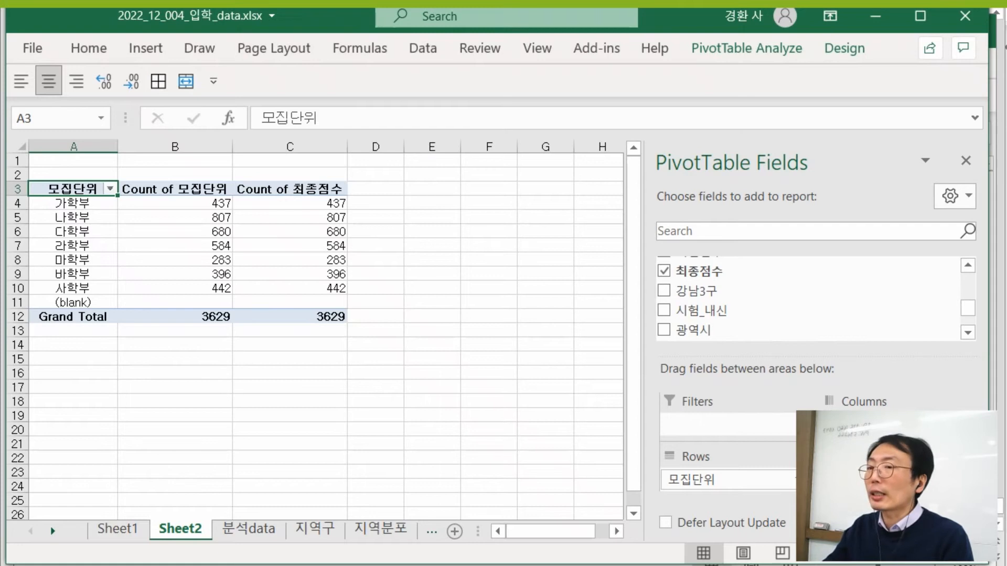
click(897, 480)
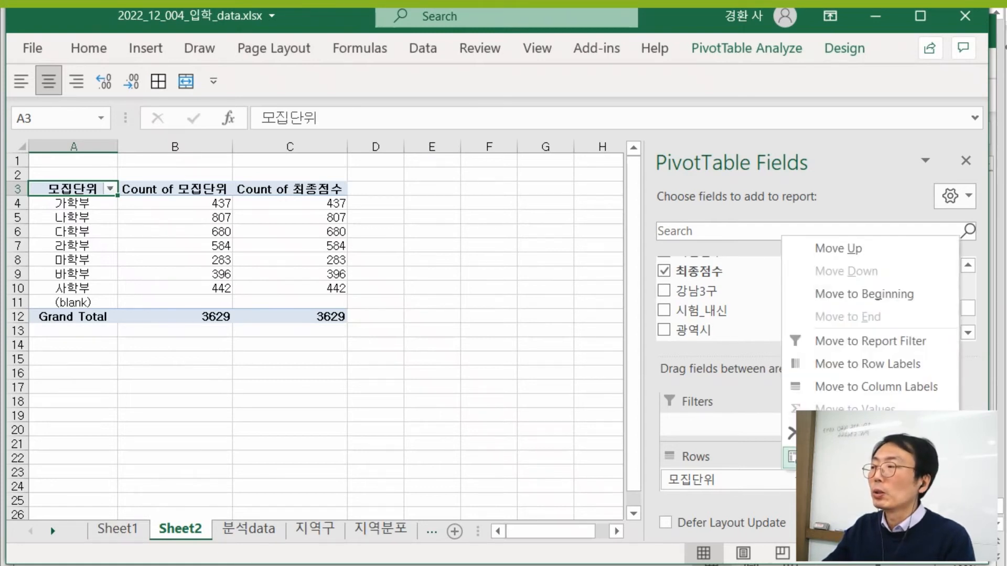
click(839, 456)
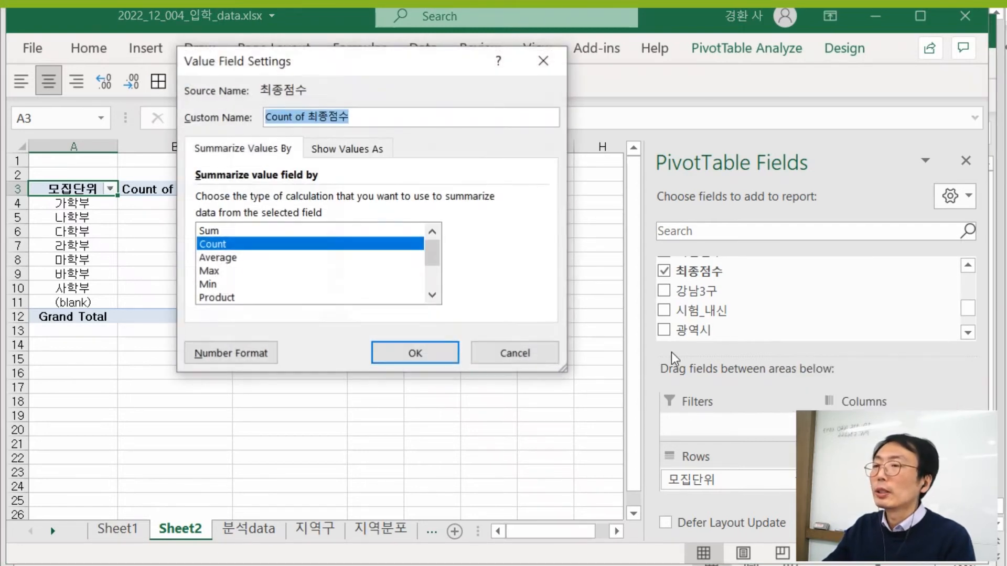
click(229, 263)
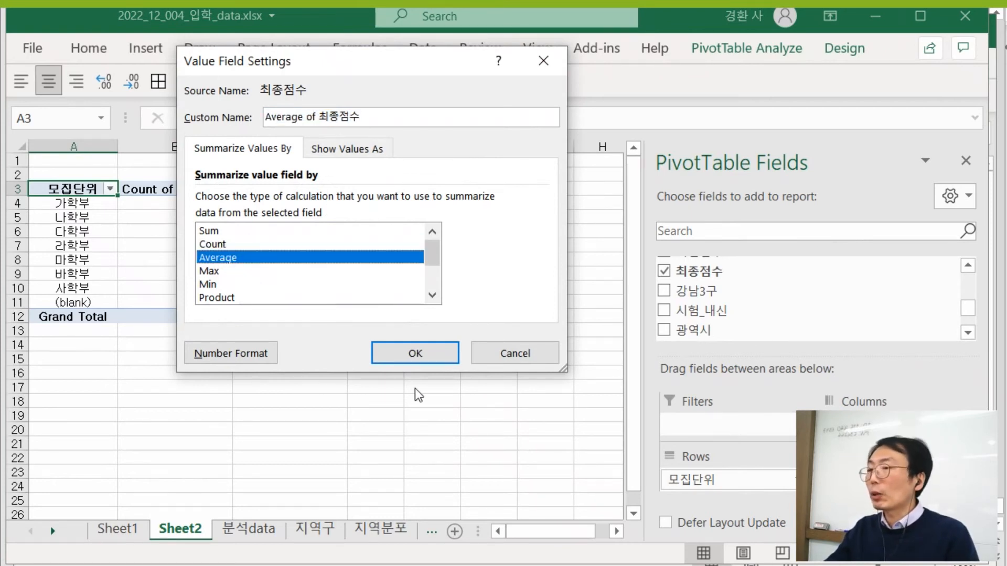
click(422, 355)
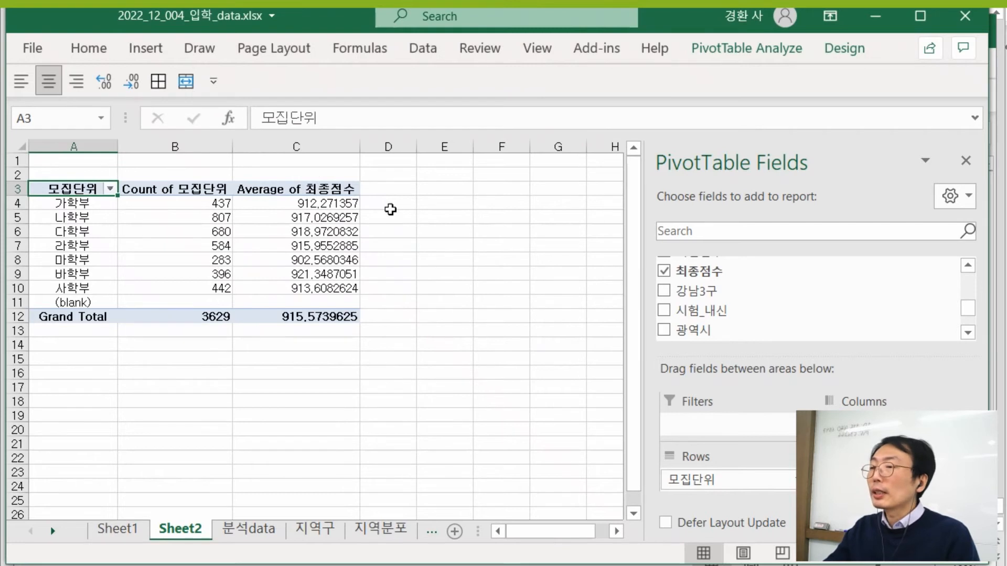
click(448, 227)
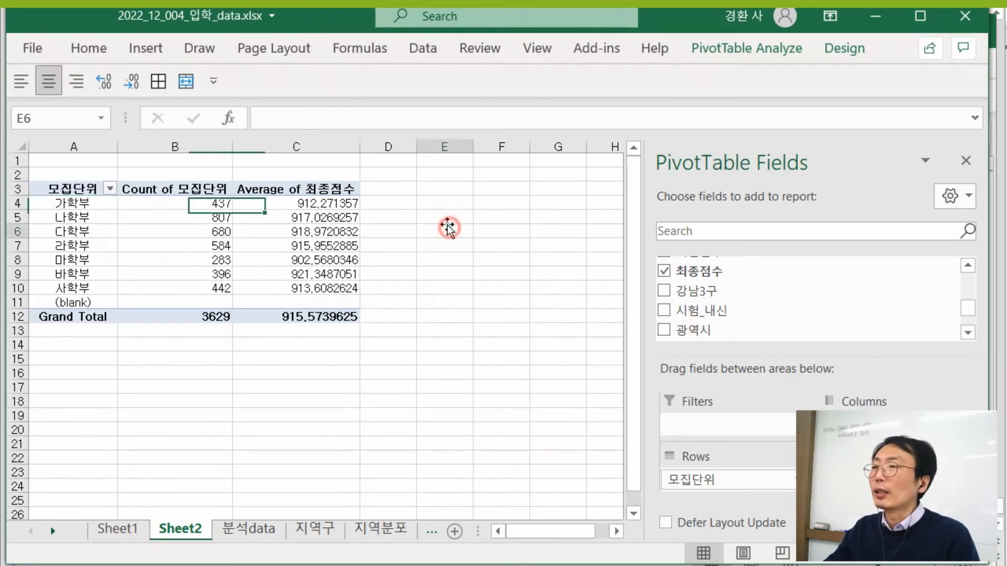
- Format all cells of Sheet2 as numbers with thousands separators and no decimal places
click(18, 148)
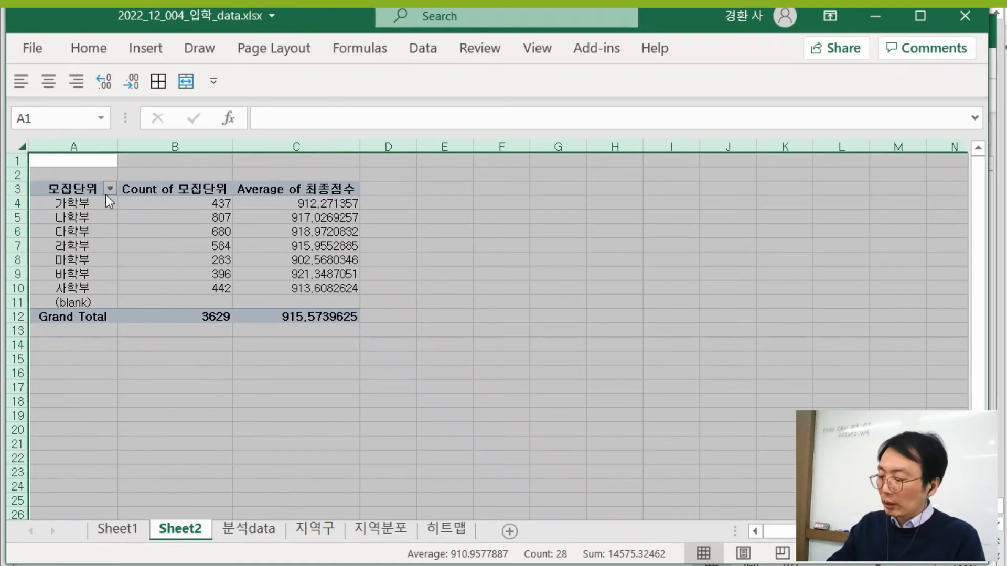
key(ctrl+shift+1)
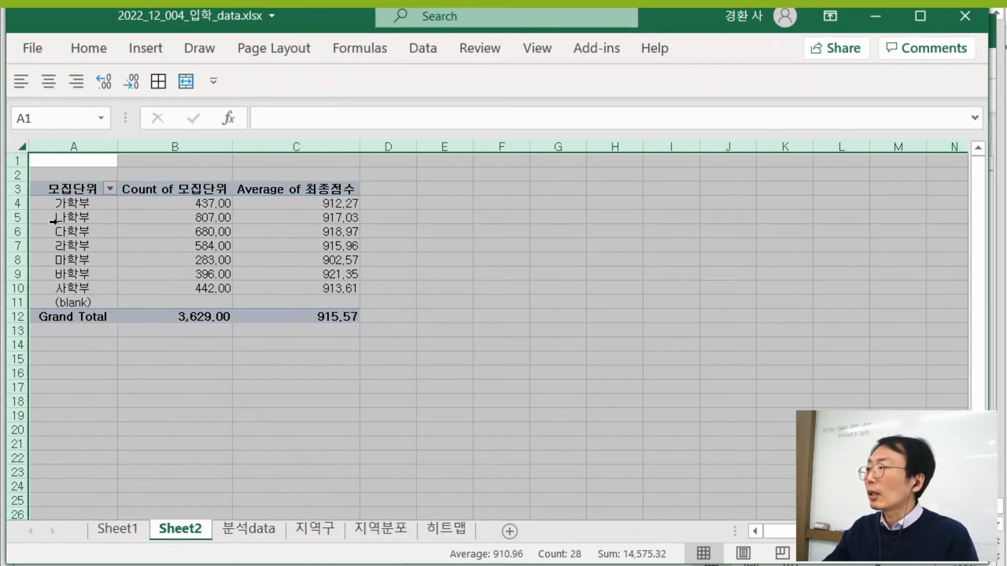
click(105, 83)
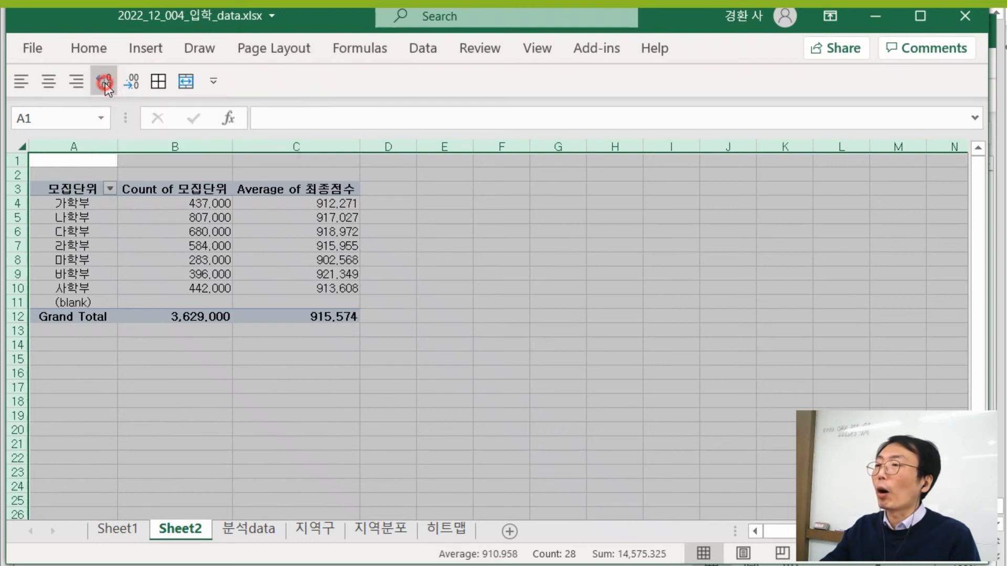
click(104, 83)
click(132, 83)
click(132, 83)
click(132, 83)
click(132, 83)
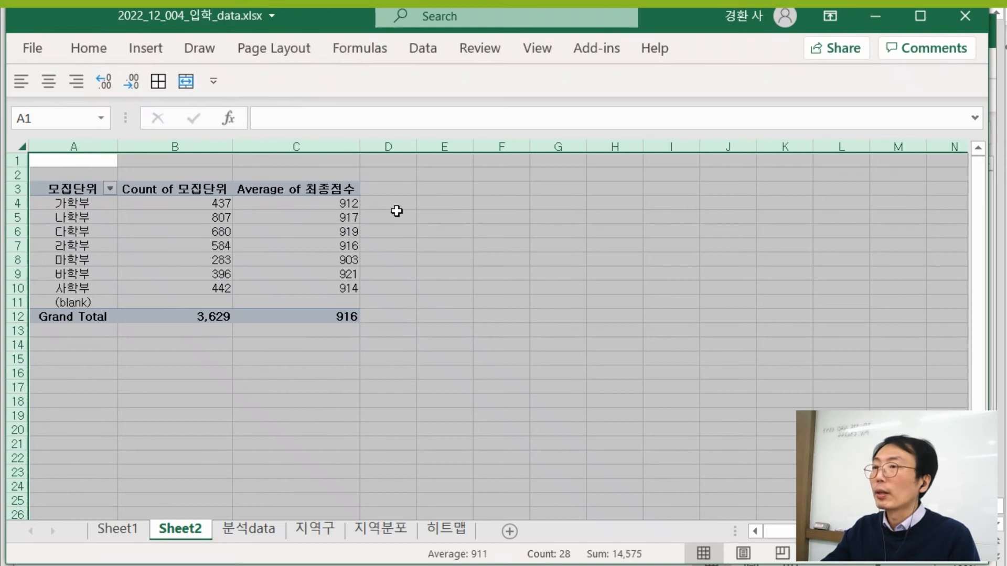
drag(394, 215, 428, 206)
- Display the average 최종점수 column with three decimal places
click(323, 140)
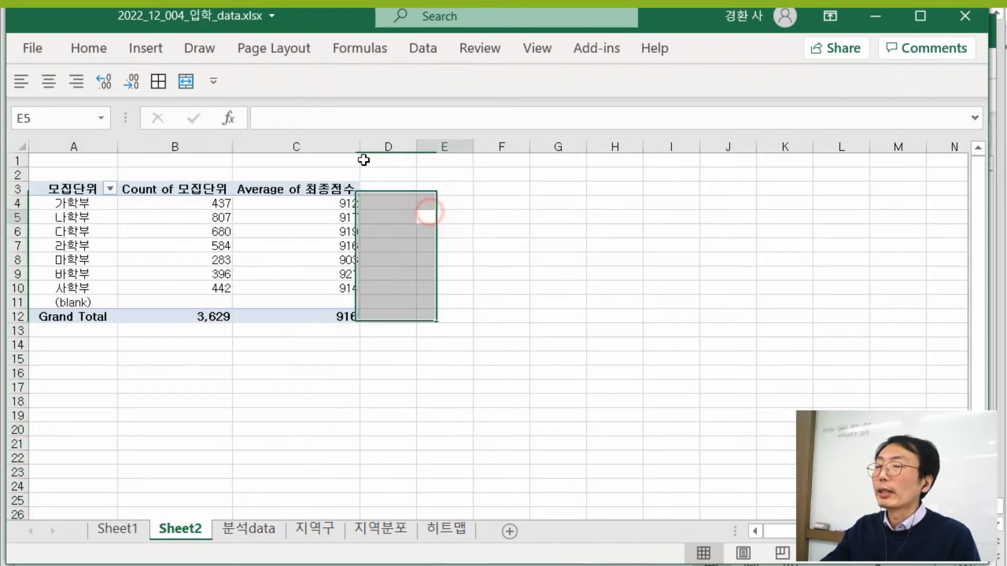
click(334, 149)
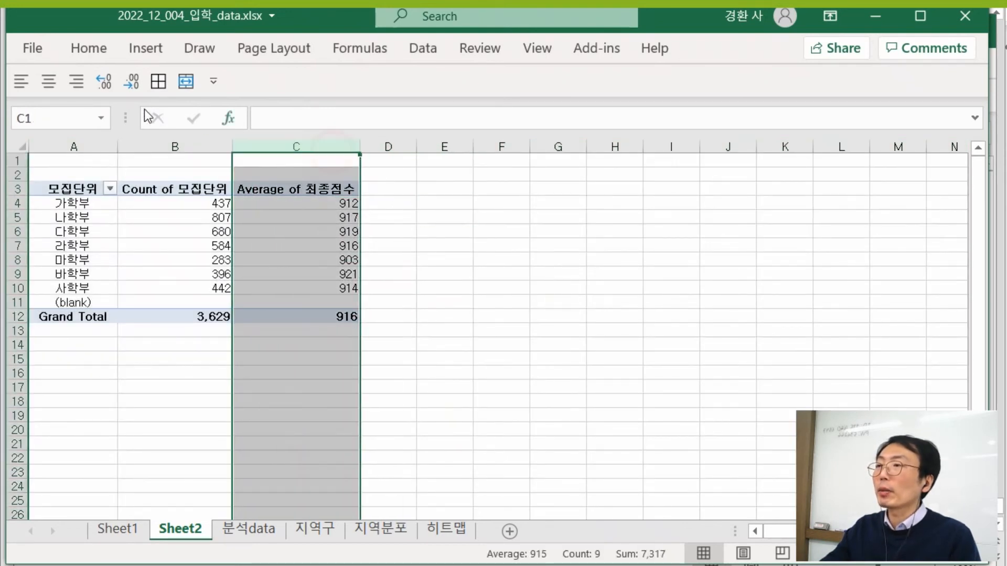
click(104, 82)
click(104, 82)
click(104, 82)
click(496, 246)
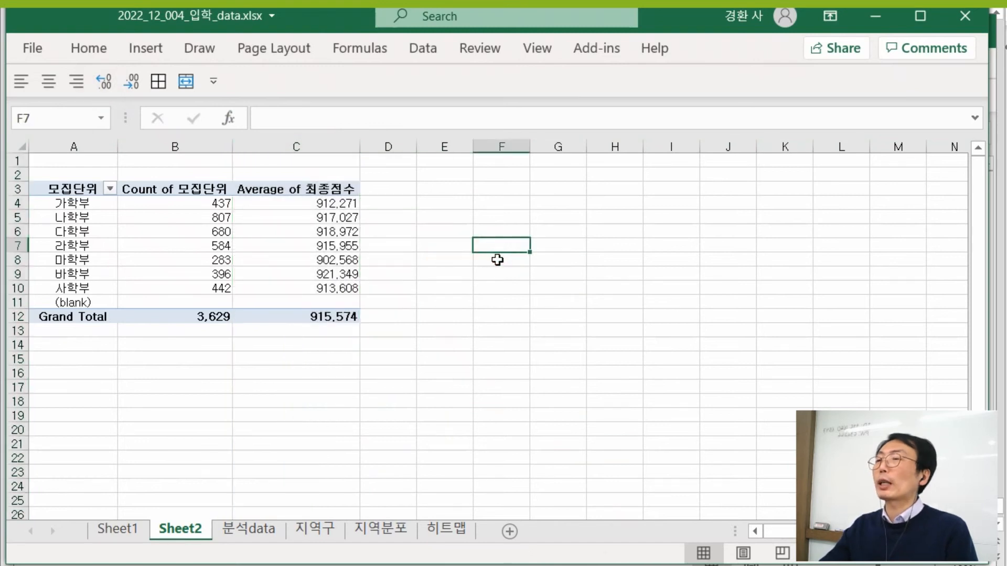
- Inspect the last records of the 분석data sheet for the source of the pivot table's (blank) item, and return to Sheet2
ctrl+scroll(546, 399, up, 1)
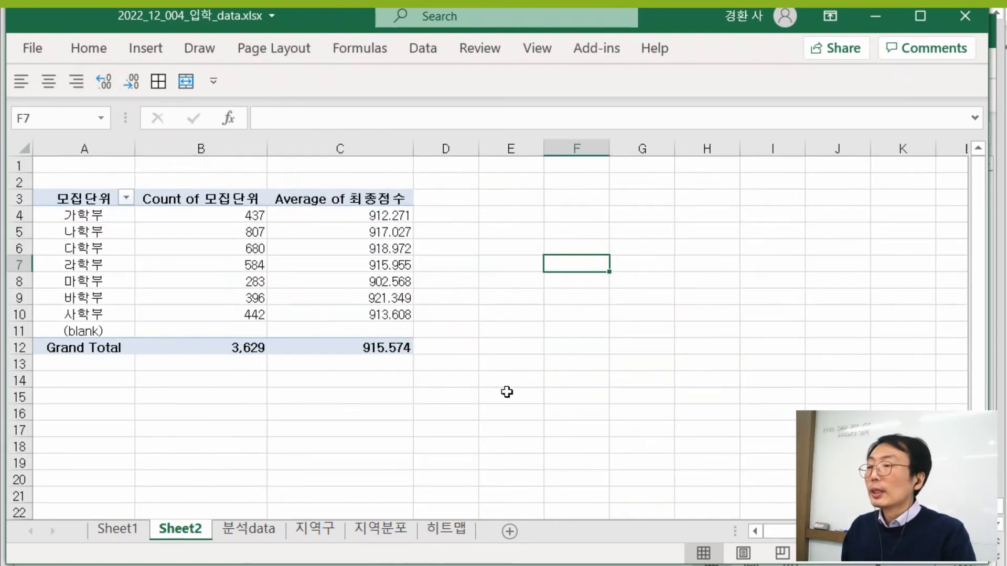
click(85, 324)
click(83, 331)
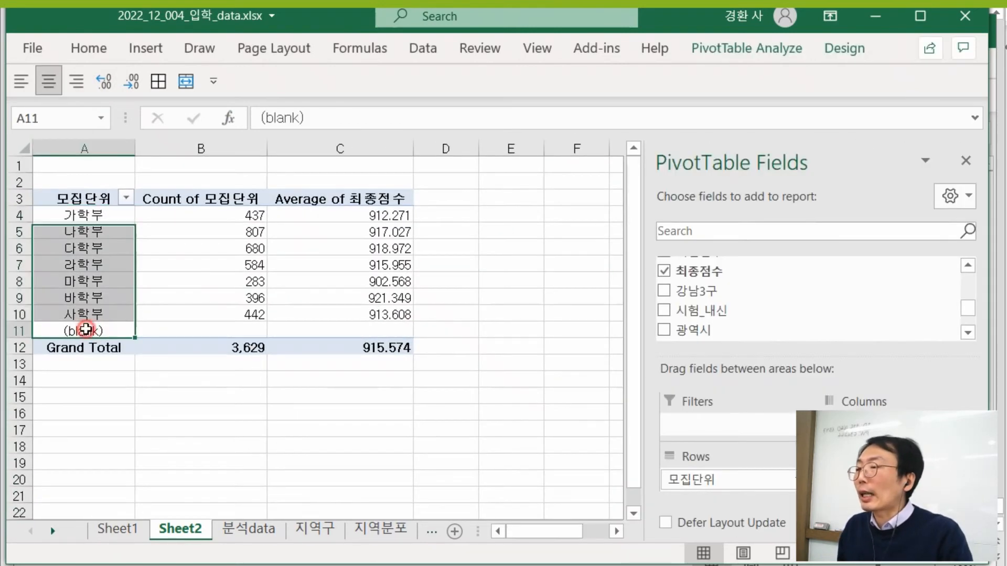
click(239, 530)
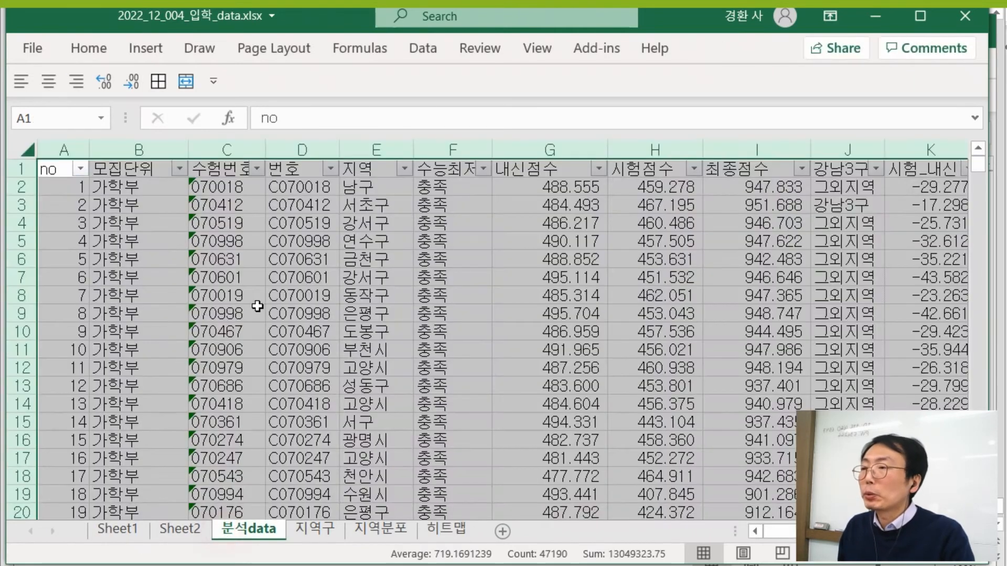
click(257, 299)
double_click(261, 303)
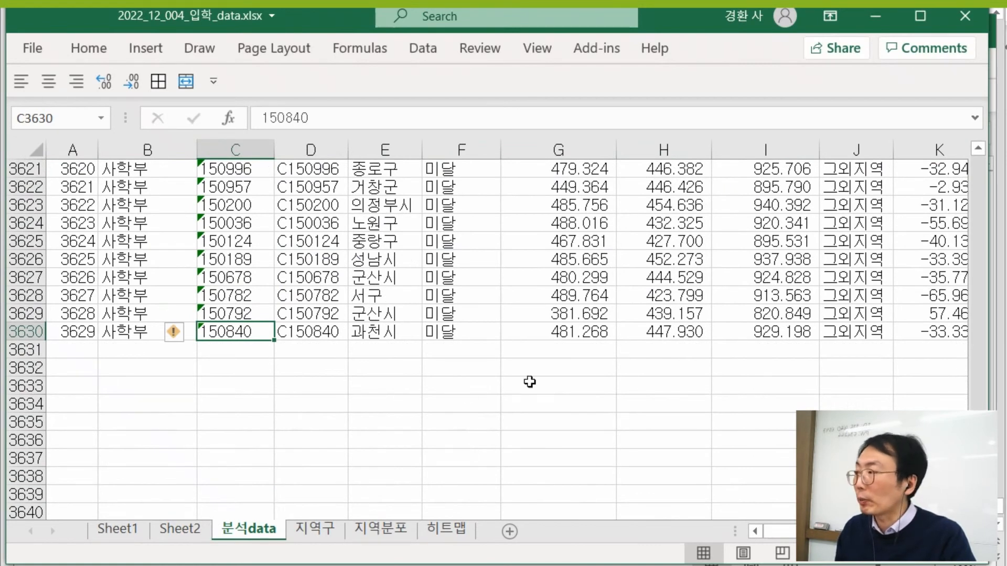
click(181, 530)
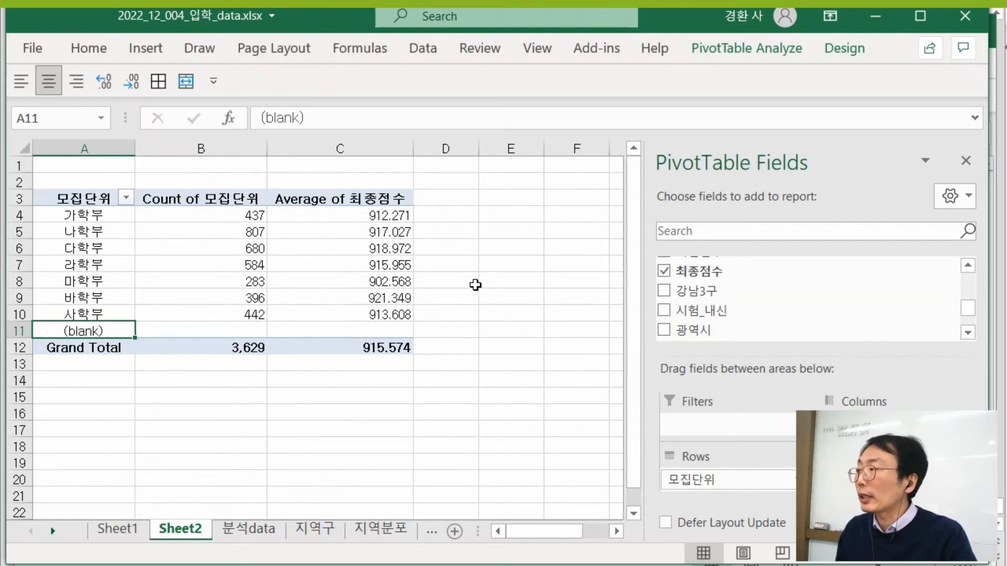
- Filter the (blank) item out of the 모집단위 row labels in the Sheet2 pivot table
click(126, 199)
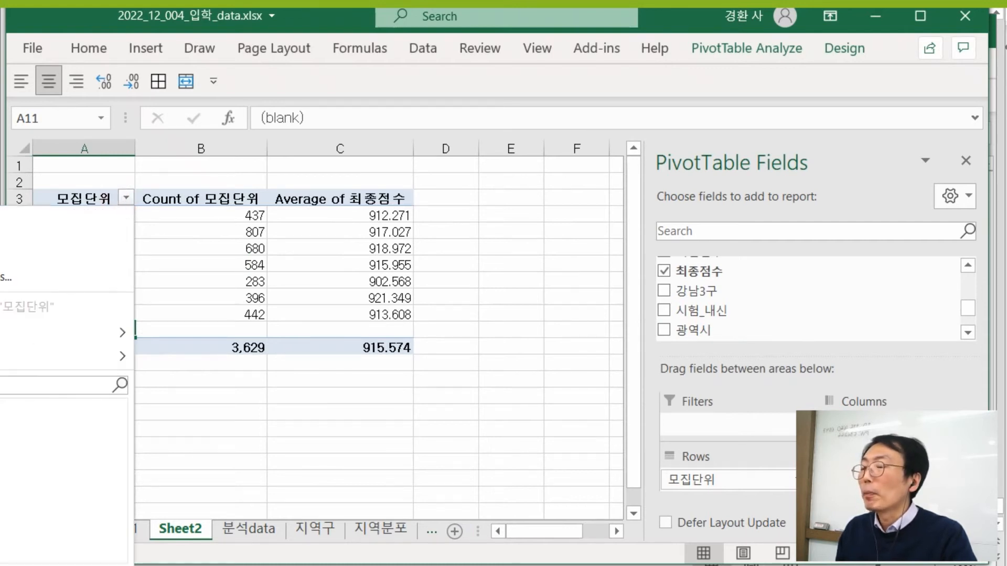
drag(340, 24, 477, 32)
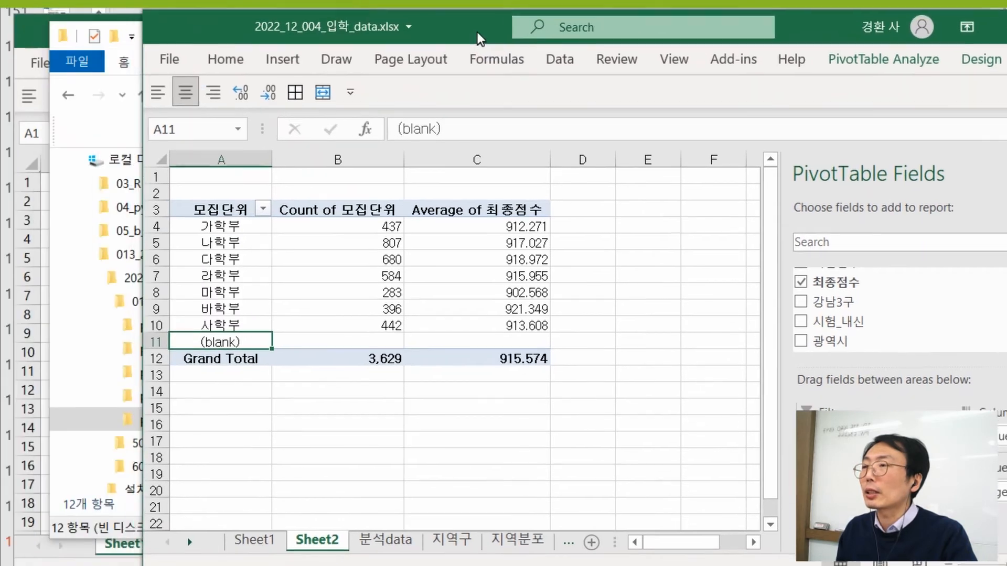
click(262, 208)
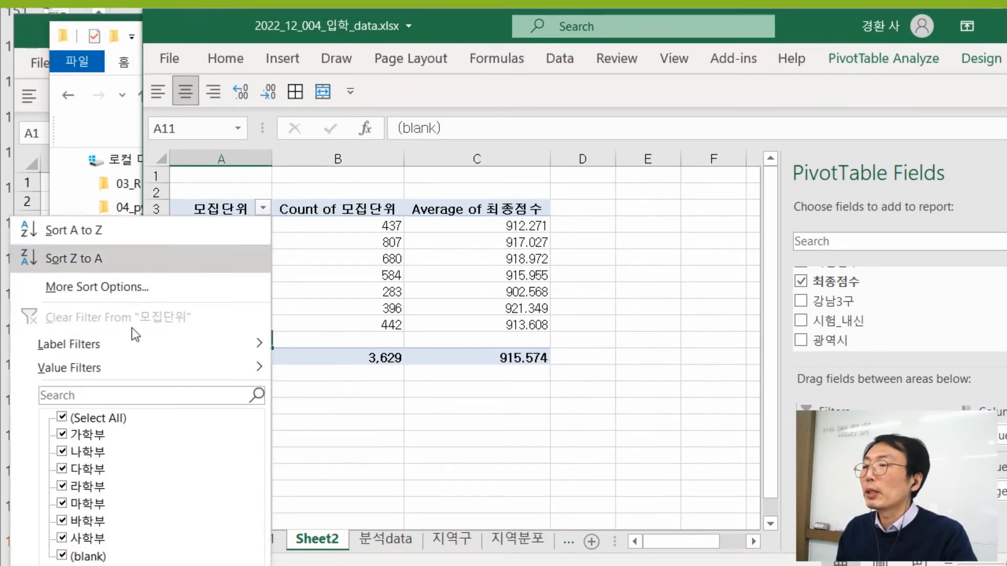
click(62, 557)
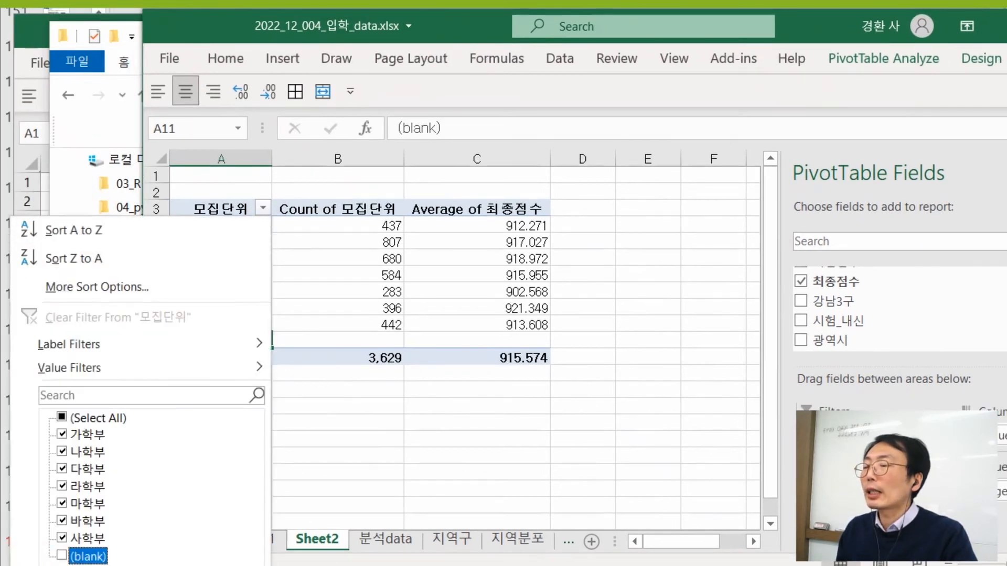
key(Return)
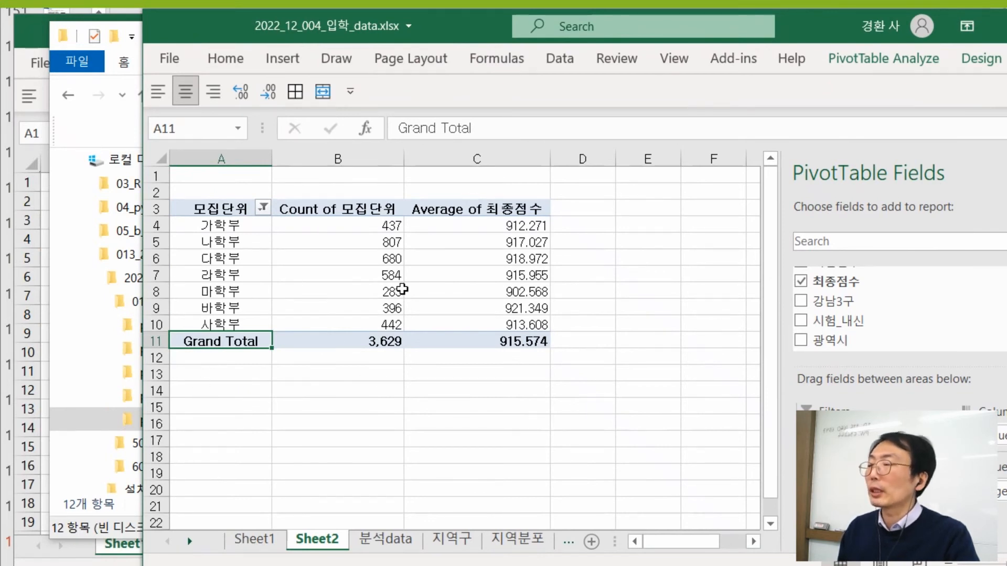
mouse_move(401, 288)
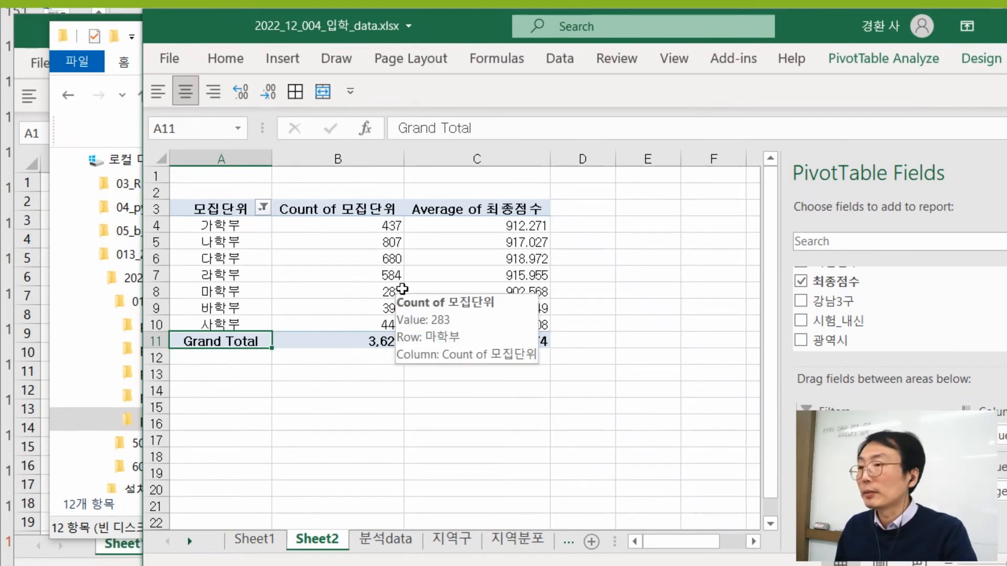
drag(818, 27, 678, 26)
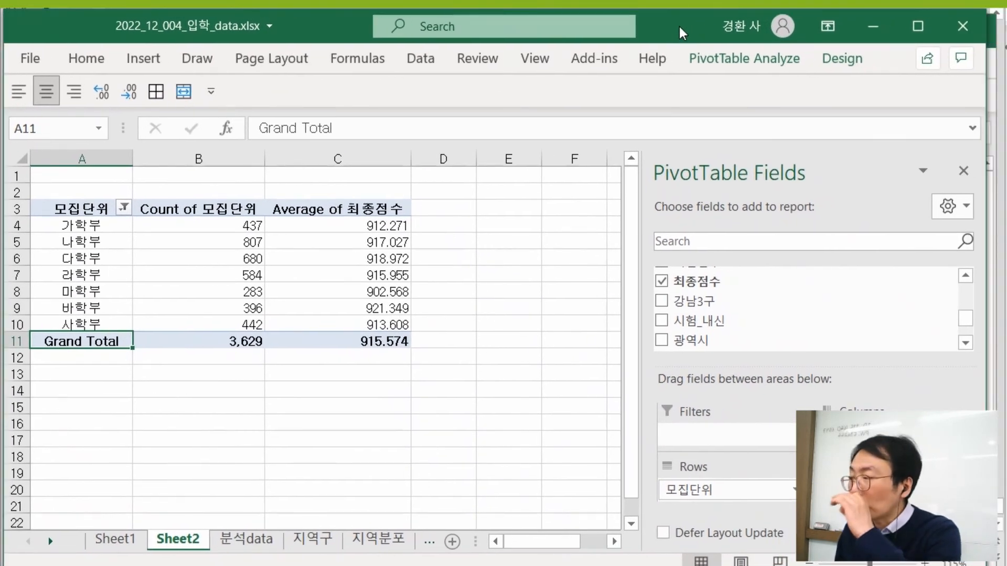
click(90, 246)
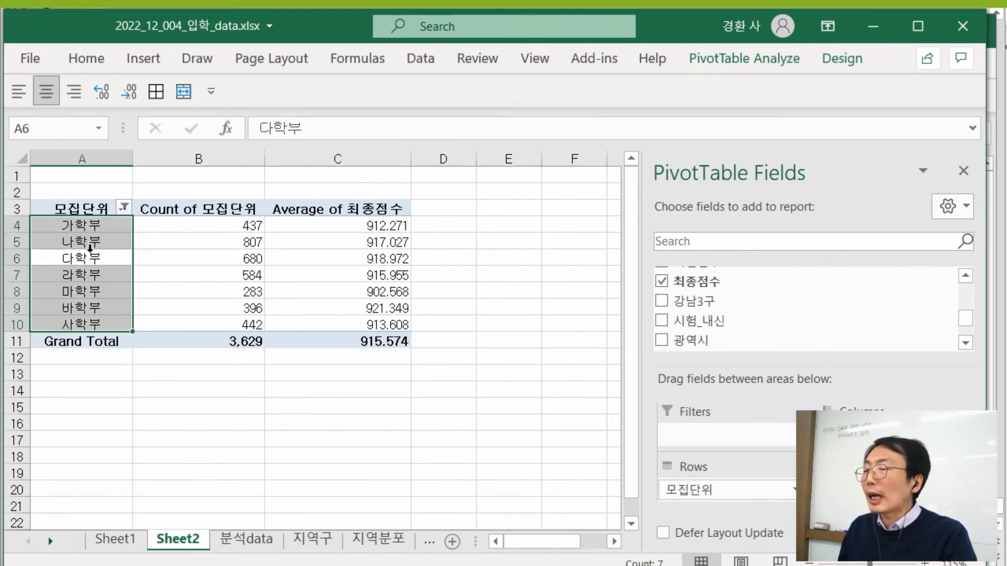
right_click(91, 257)
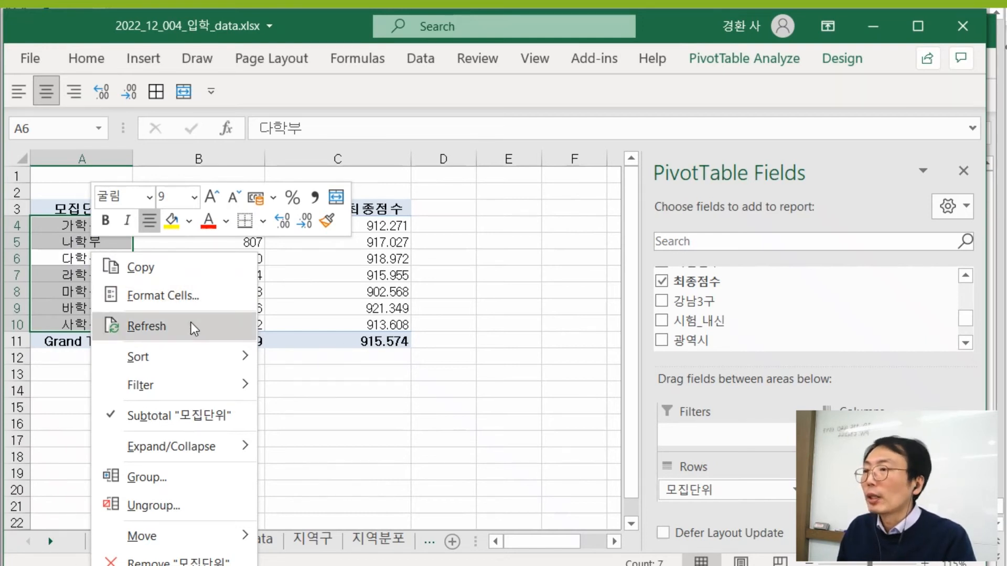
mouse_move(187, 366)
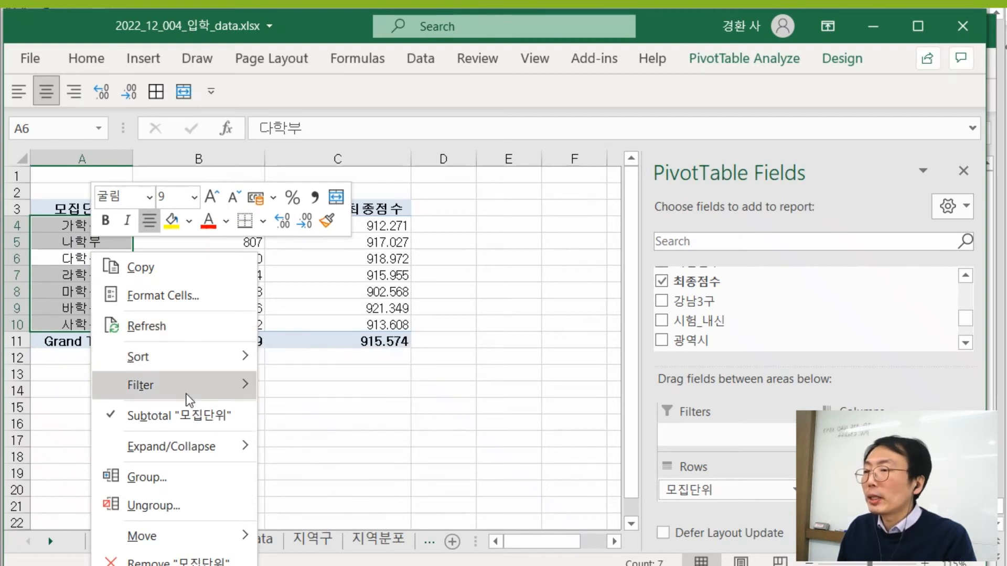
mouse_move(189, 401)
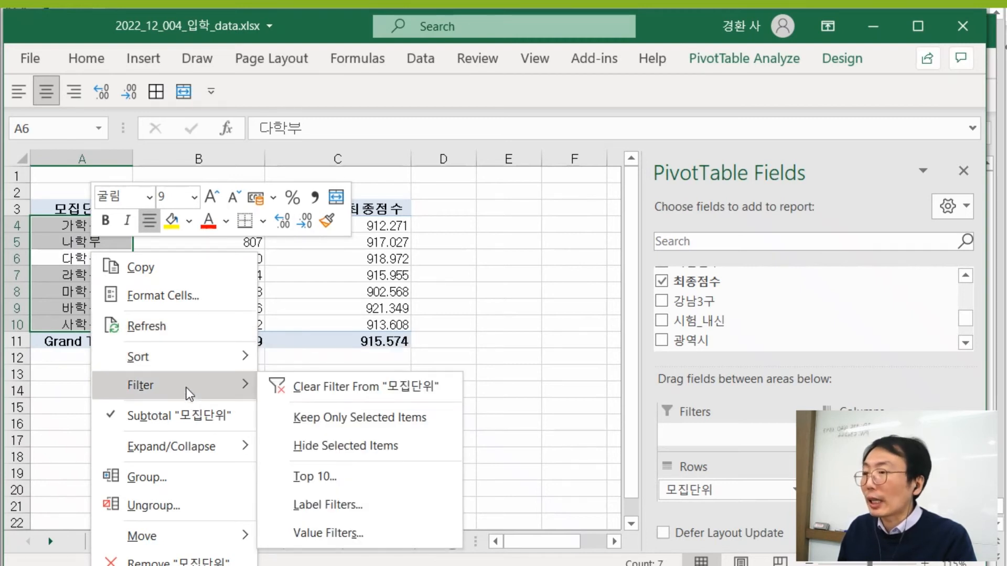
key(Escape)
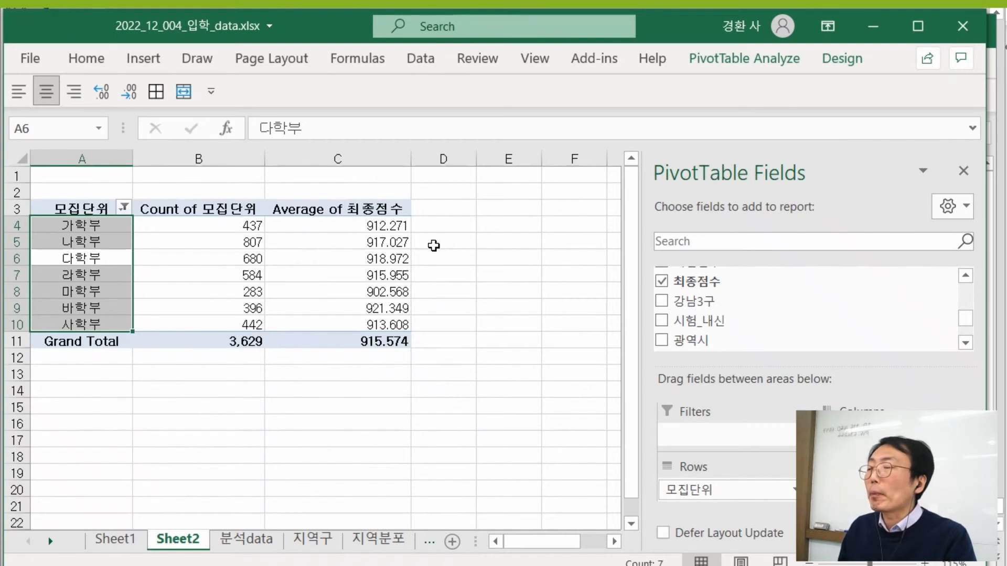
- Review the end of the 분석data records and the 가학부 and 사학부 counts in the Sheet2 pivot table
click(251, 539)
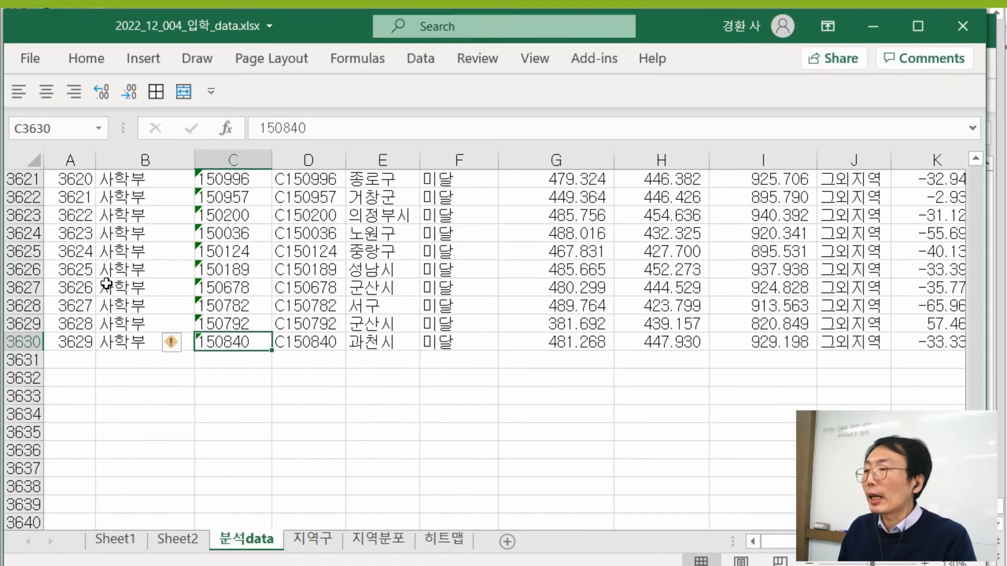
click(177, 539)
click(220, 226)
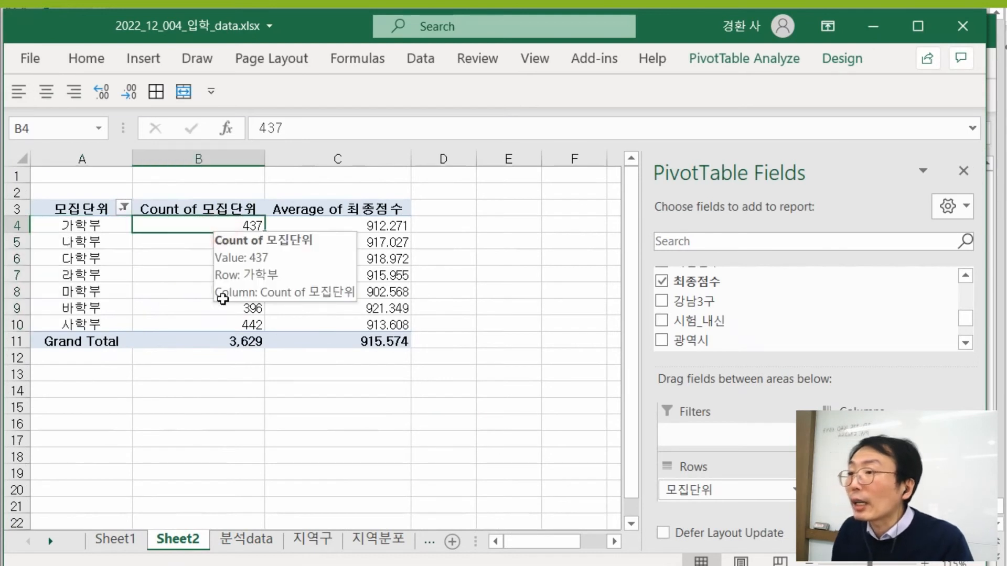
click(210, 325)
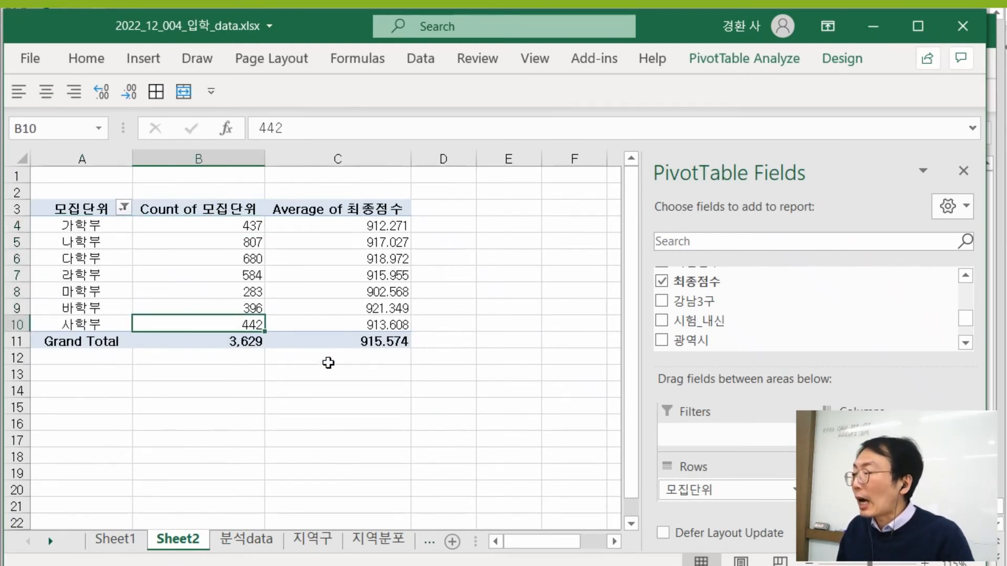
- Copy the last three 사학부 entries in column B of 분석data and paste them directly below the data, starting at B3631
click(245, 540)
click(138, 358)
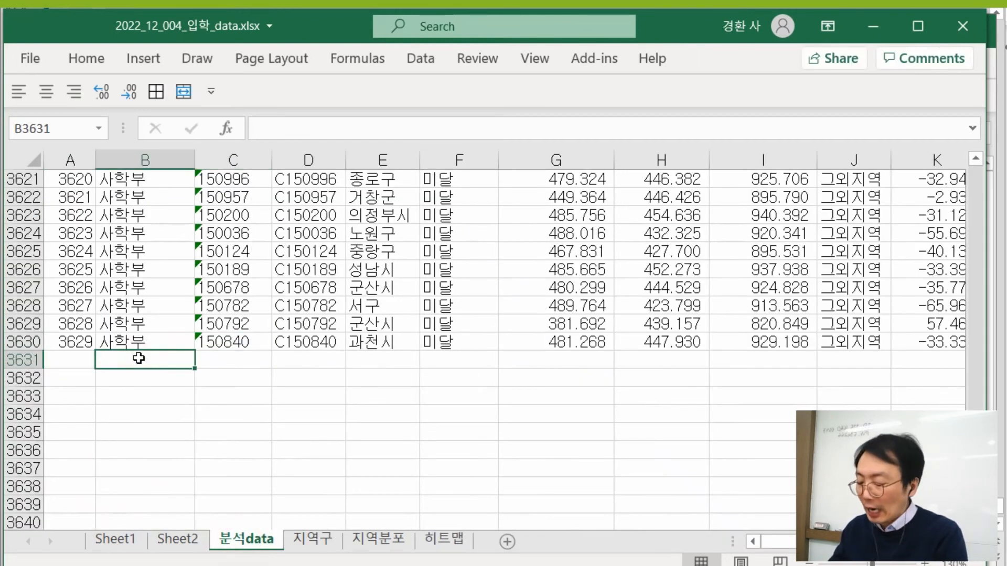
key(Up)
key(shift+Up)
key(shift+Up)
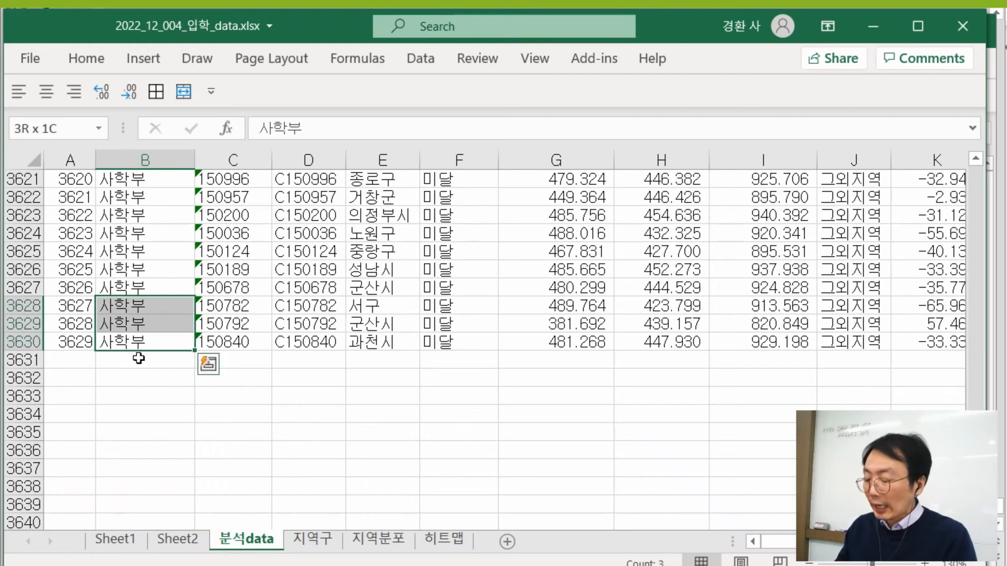
key(ctrl+c)
click(138, 358)
key(ctrl+v)
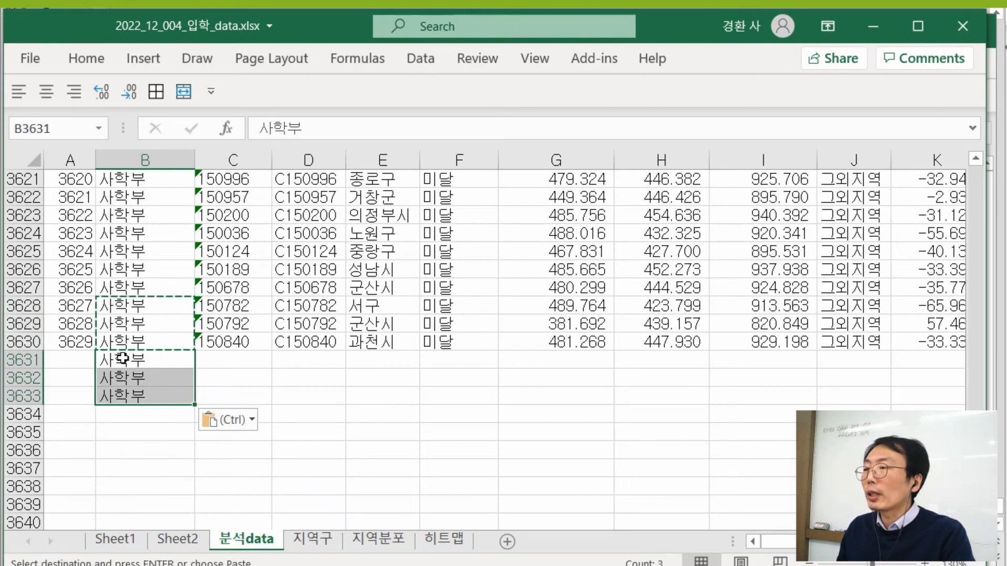
- Refresh the Sheet2 pivot table to bring in the 사학부 entries added to 분석data
click(178, 539)
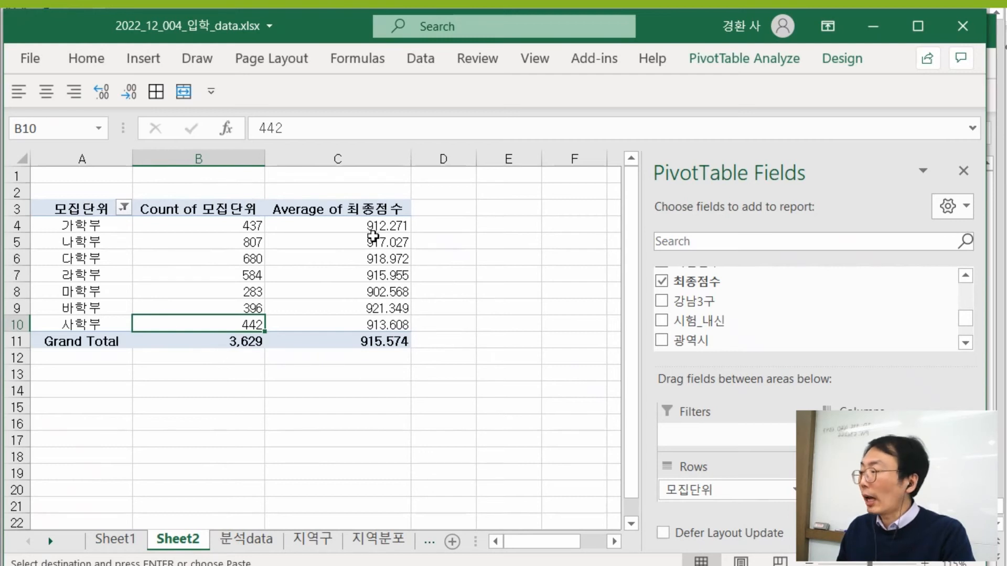
mouse_move(365, 237)
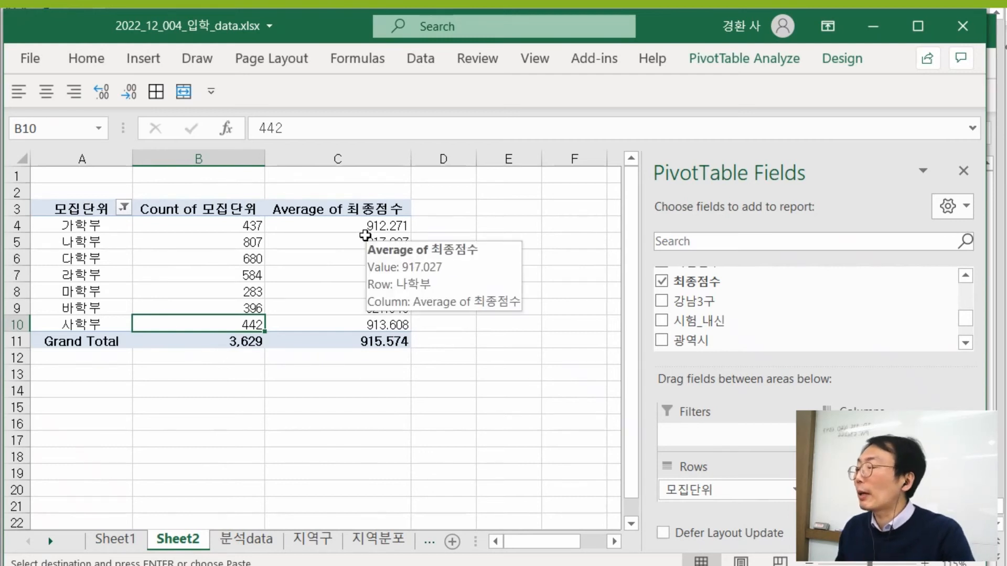
click(347, 413)
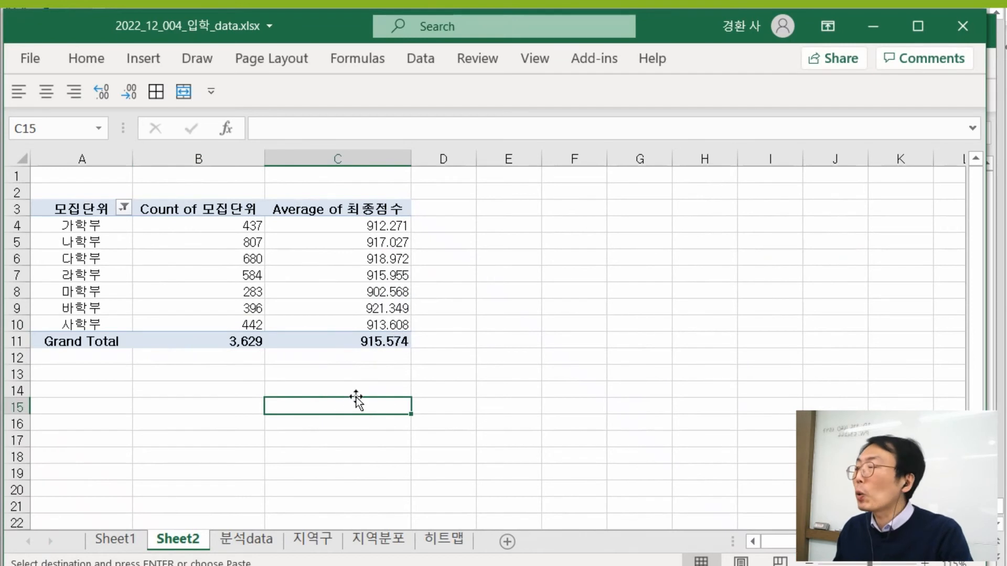
click(383, 407)
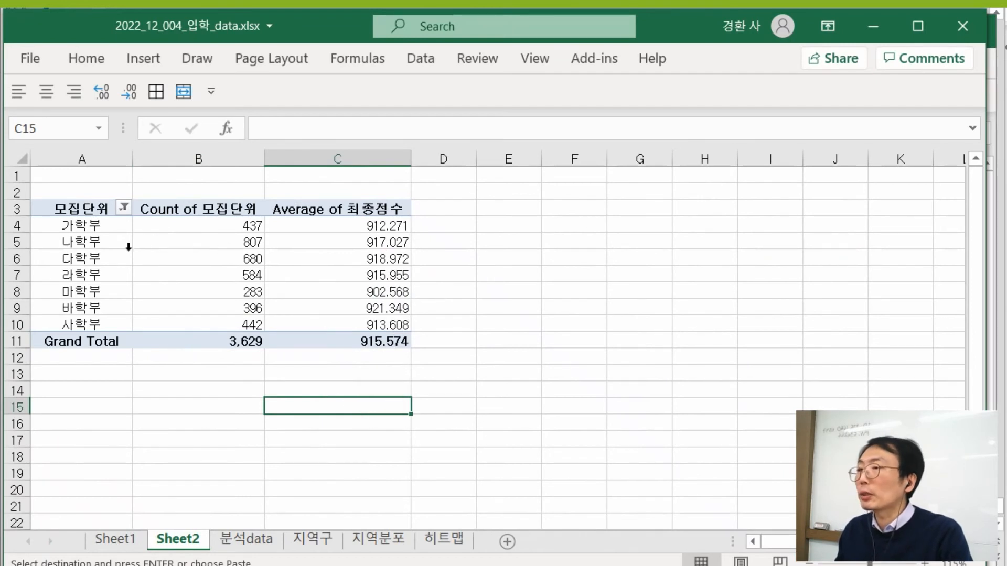
click(166, 242)
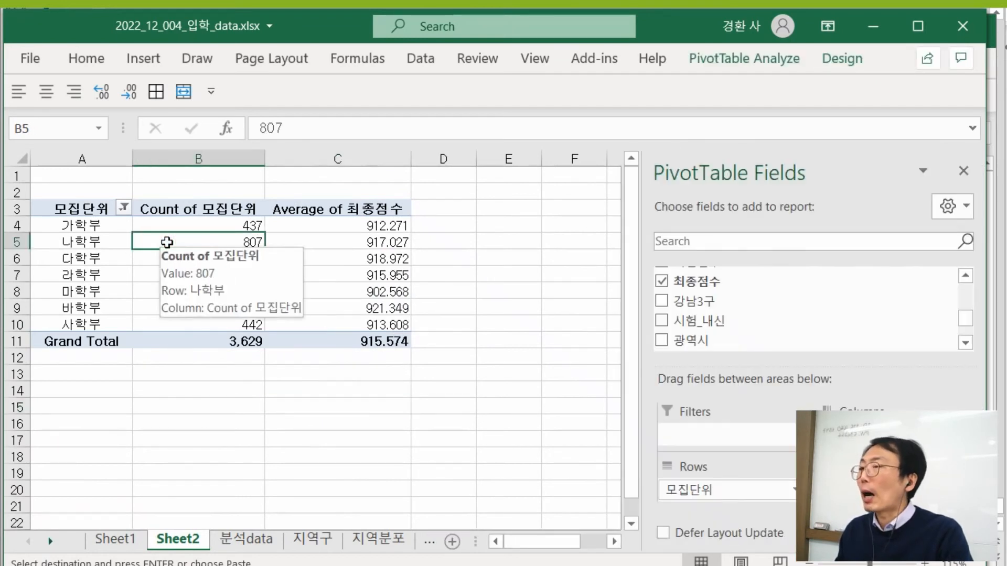
right_click(166, 242)
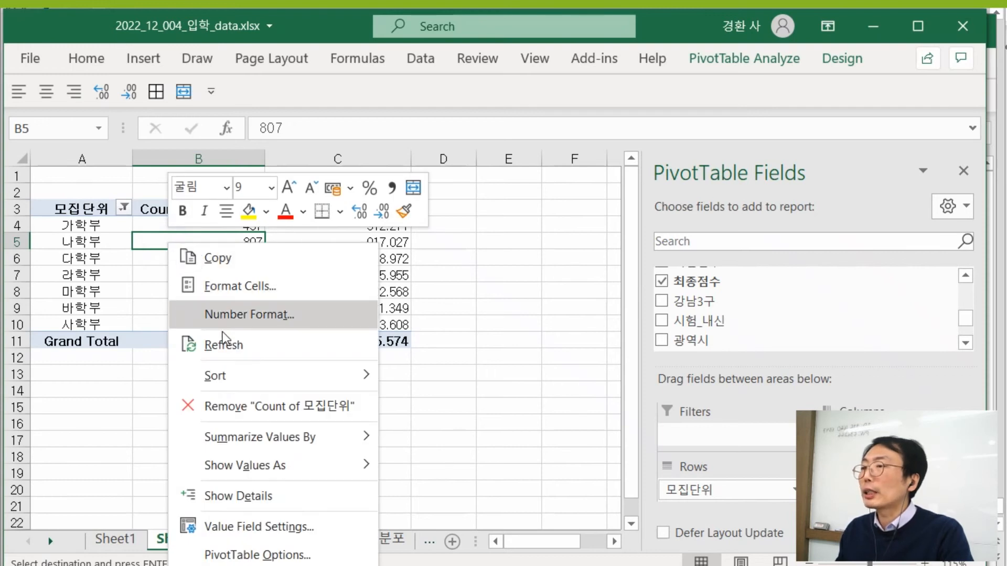
click(225, 343)
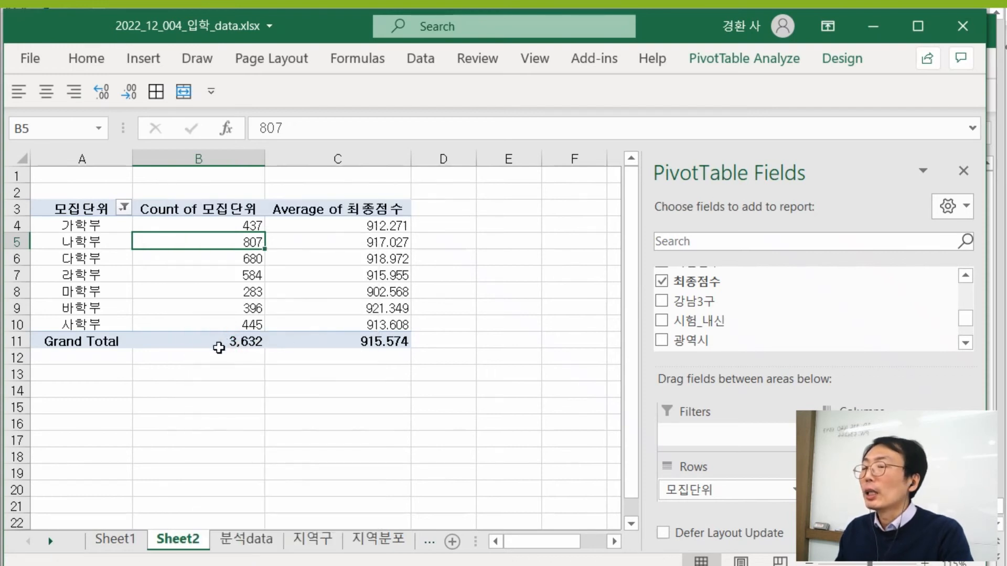
mouse_move(254, 328)
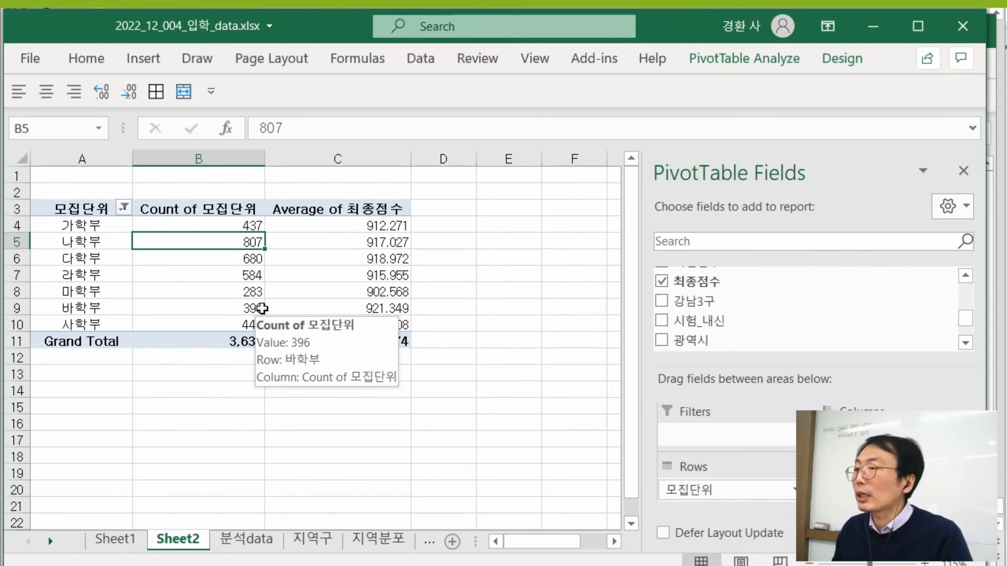
click(193, 234)
click(192, 237)
click(193, 238)
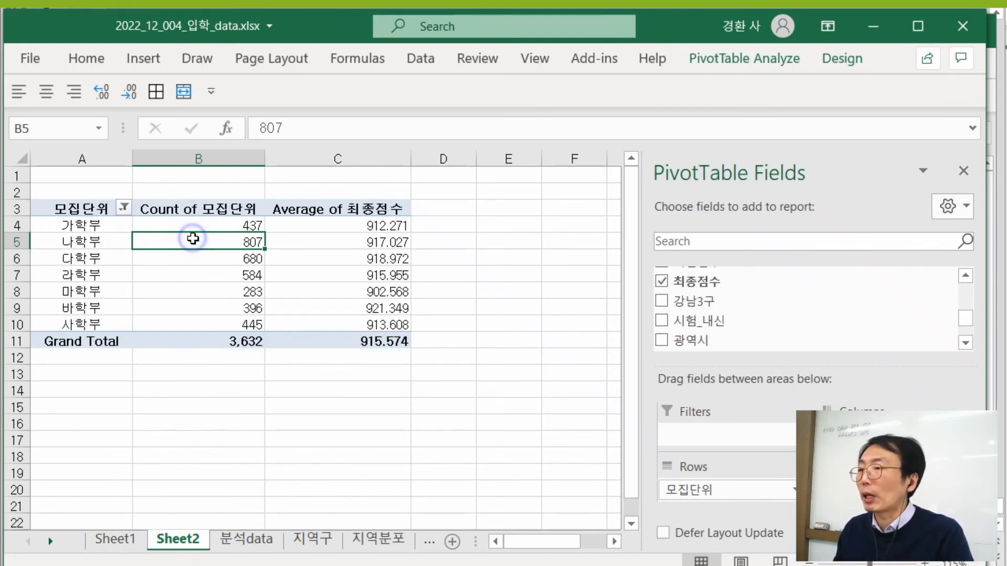
right_click(193, 239)
click(253, 337)
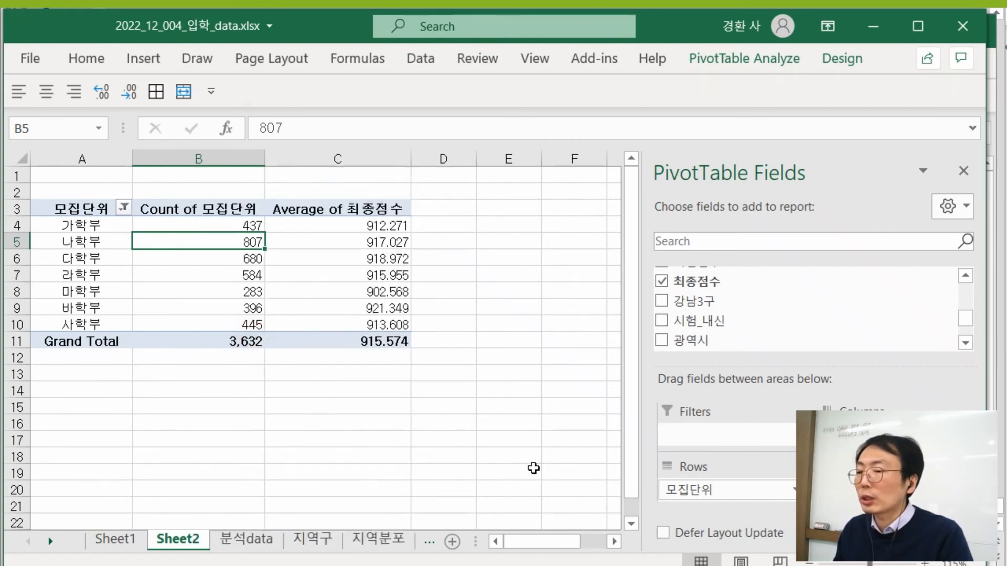
- Switch to the on-screen keyboard (화상 키보드) and reposition its window over the worksheet
click(543, 565)
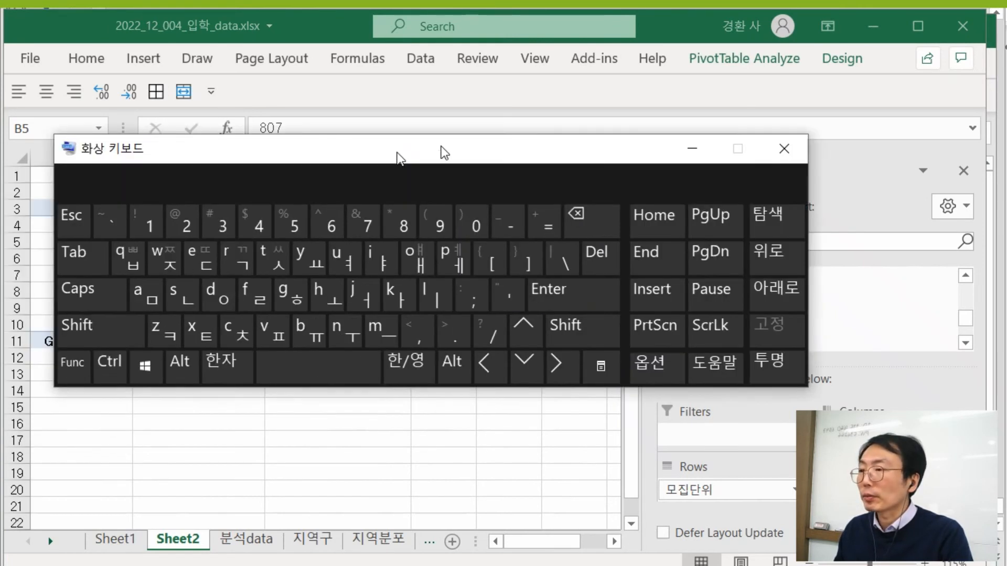
drag(441, 153, 488, 145)
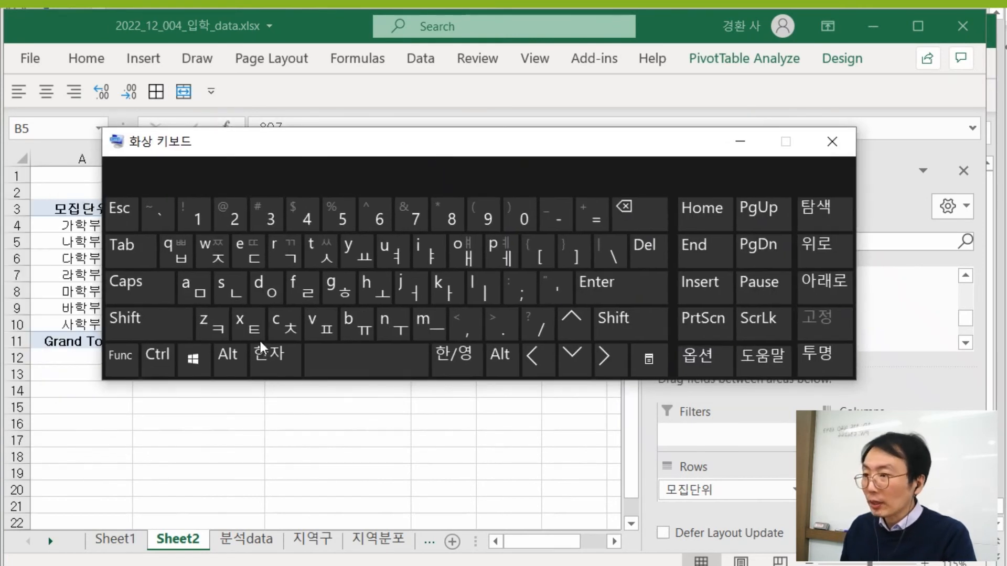
- Toggle the Ctrl and Alt keys on and off in the on-screen keyboard and move its window off the worksheet
click(159, 356)
click(221, 360)
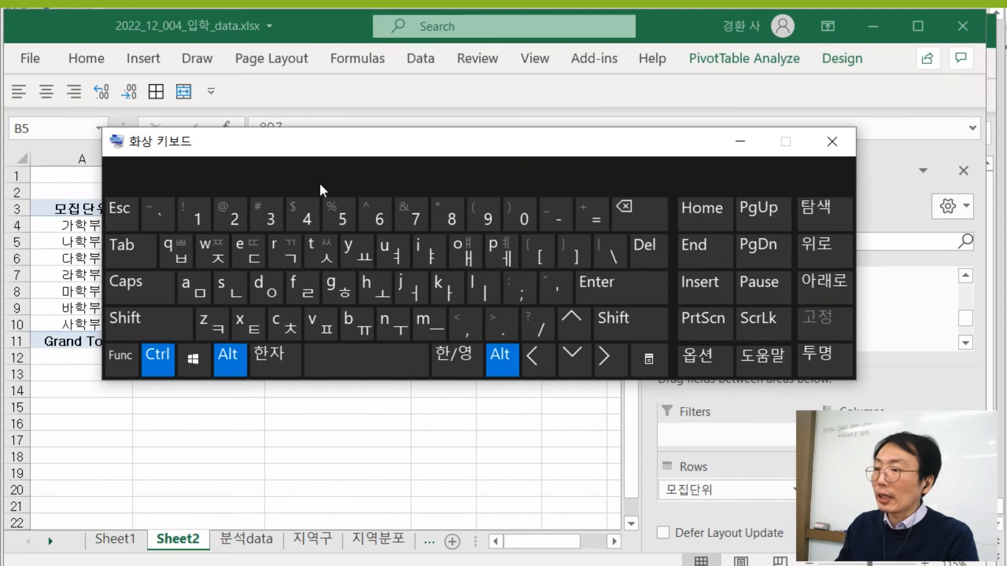
key(ctrl+alt)
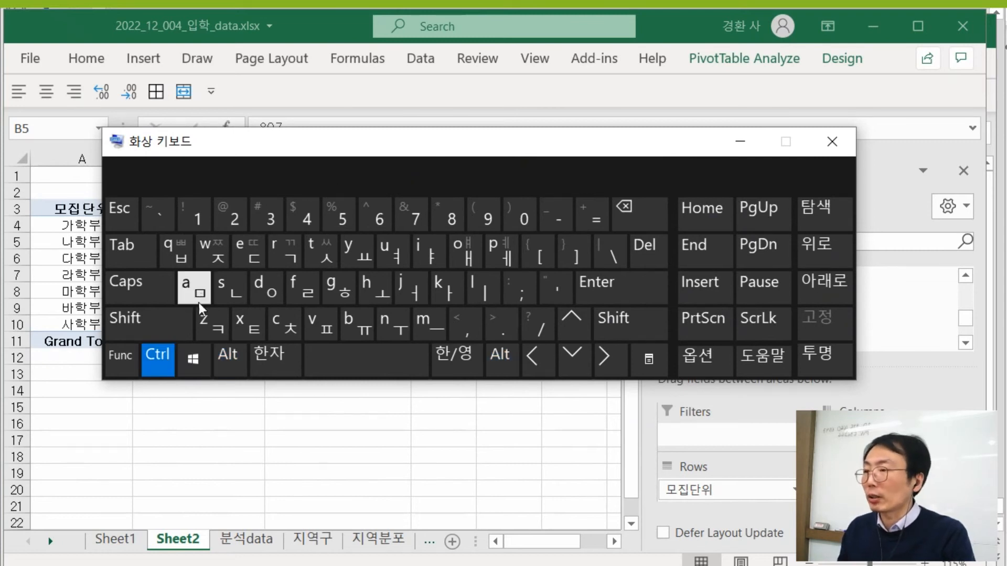
click(328, 199)
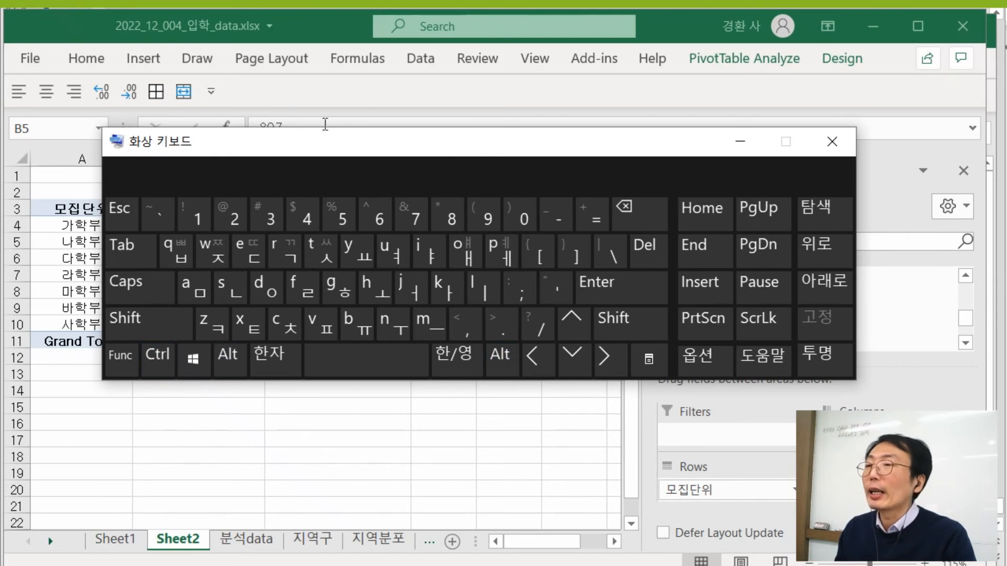
drag(394, 146, 0, 336)
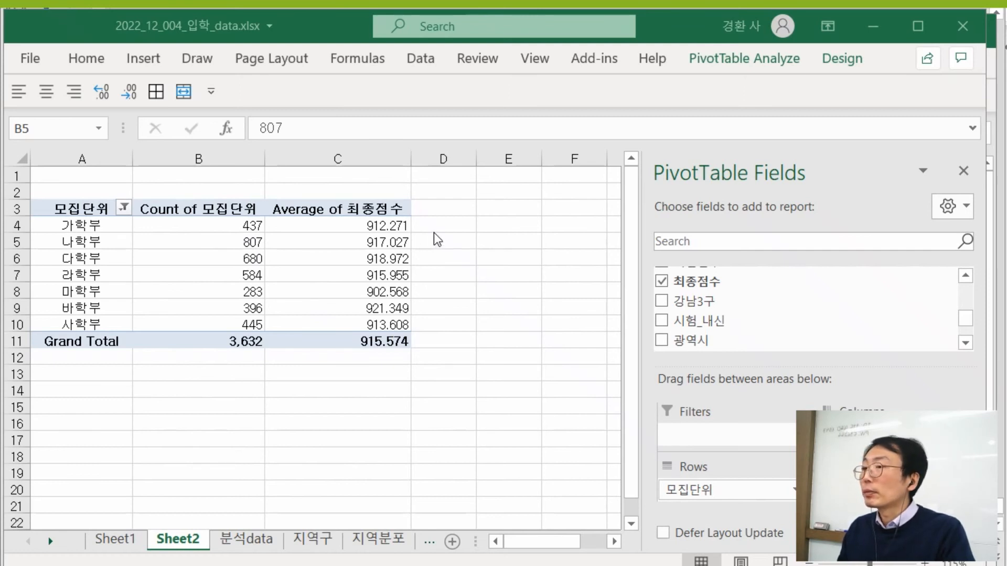
- Compare the 사학부 entries added at the end of 분석data with the counts and 최종점수 averages in the Sheet2 pivot table
click(246, 540)
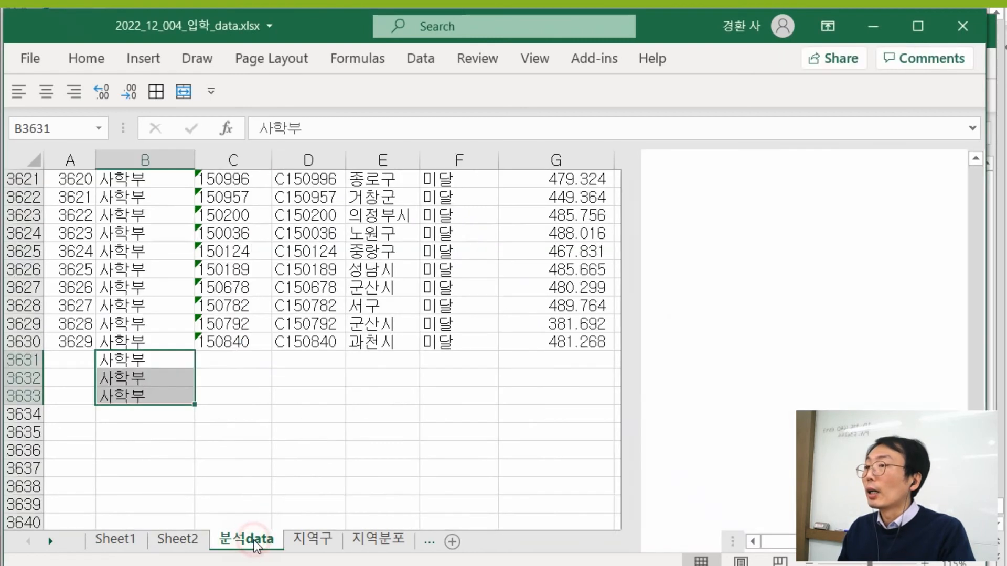
click(450, 290)
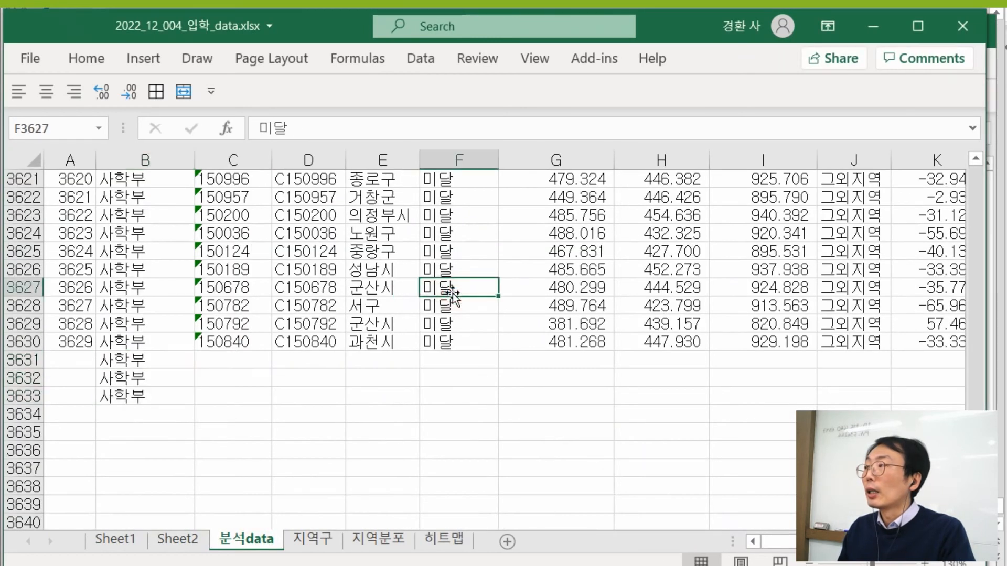
scroll(450, 290, up, 1)
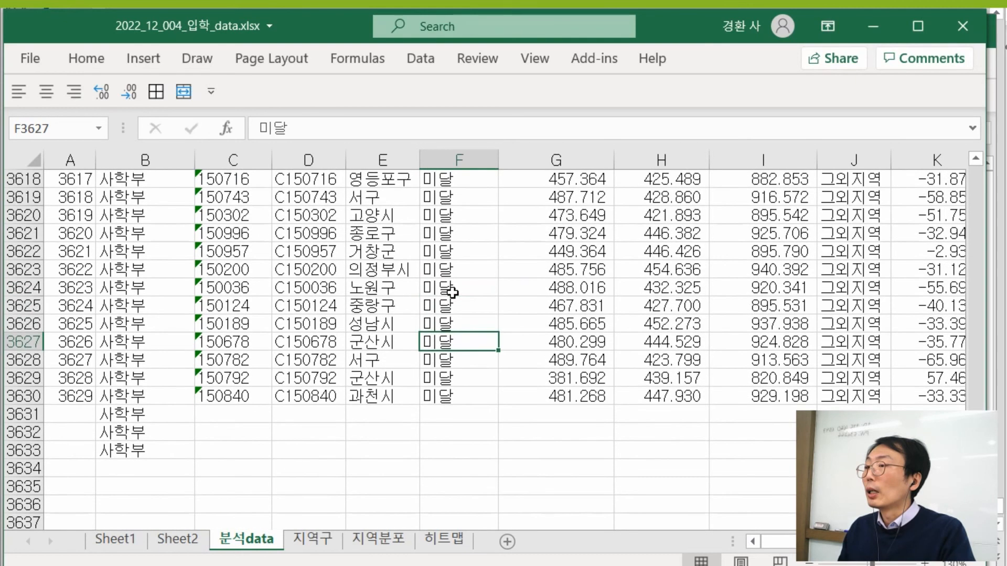
click(193, 539)
click(359, 225)
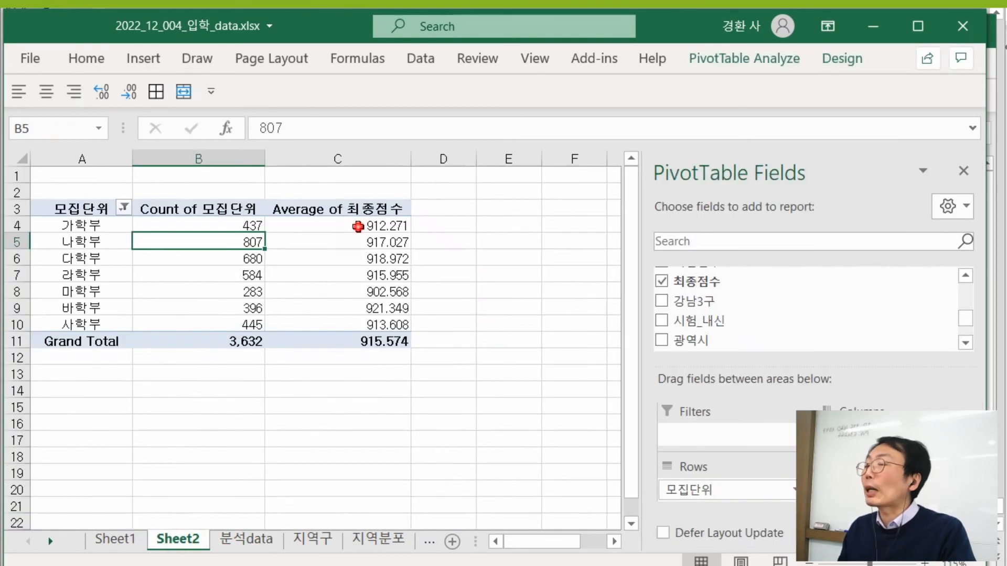
click(516, 229)
click(344, 227)
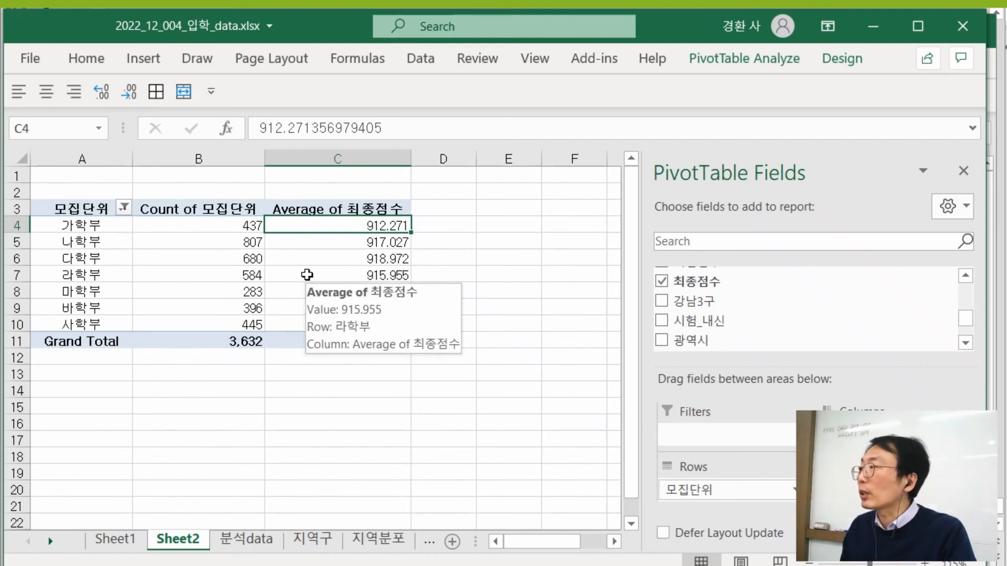
click(215, 224)
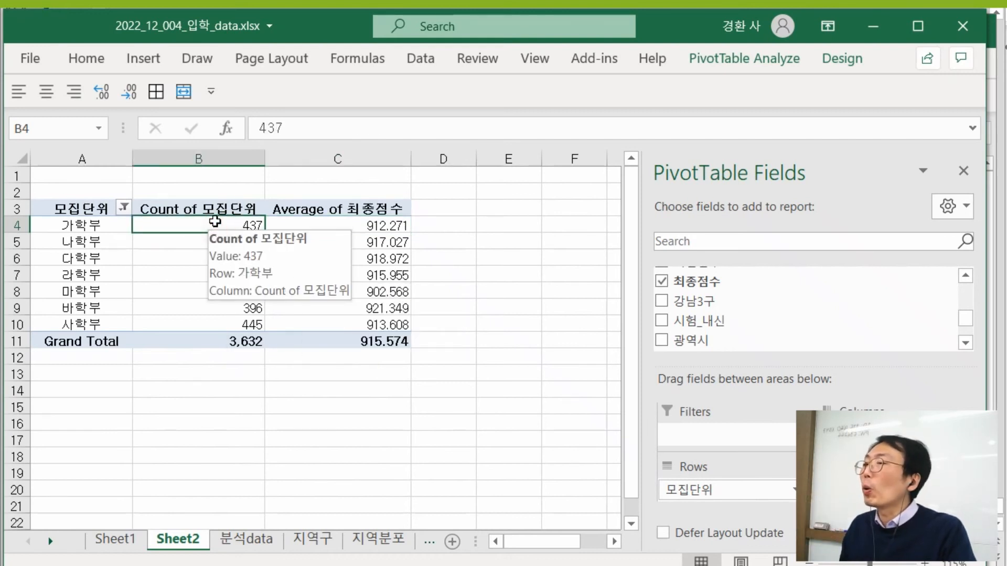
click(337, 221)
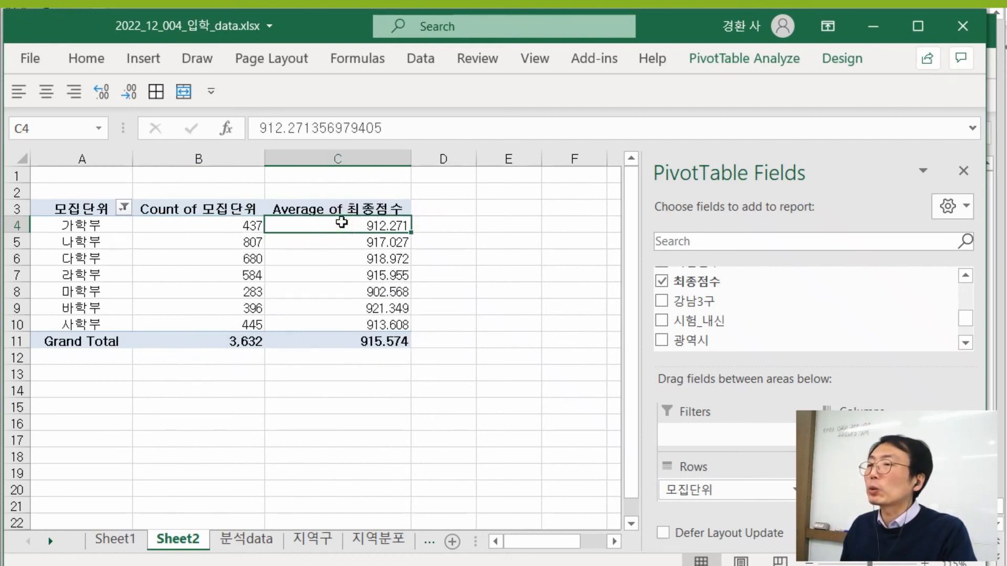
click(67, 223)
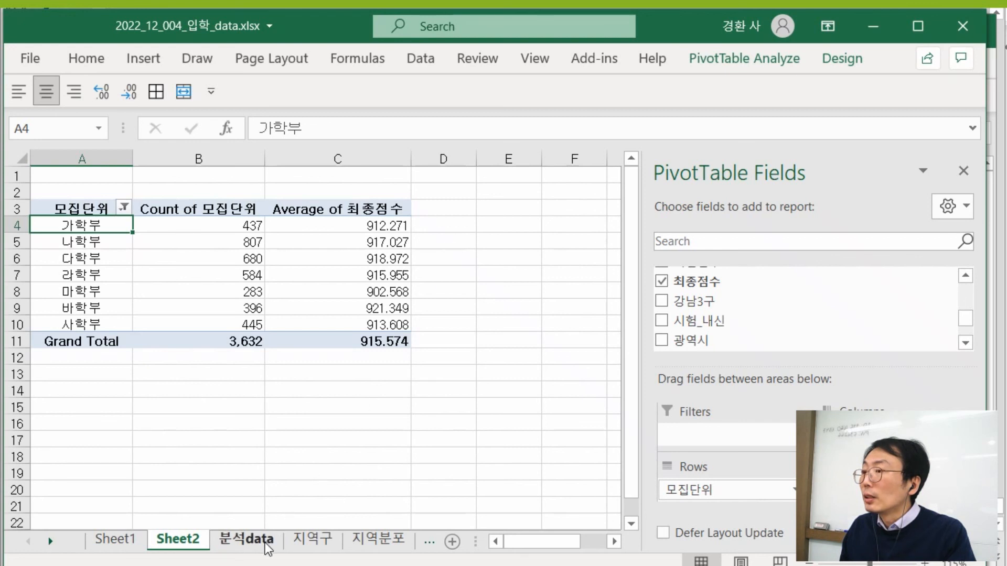
- Check the 분석data source again and compare the pivot tables on Sheet1 and Sheet2
click(247, 539)
click(138, 217)
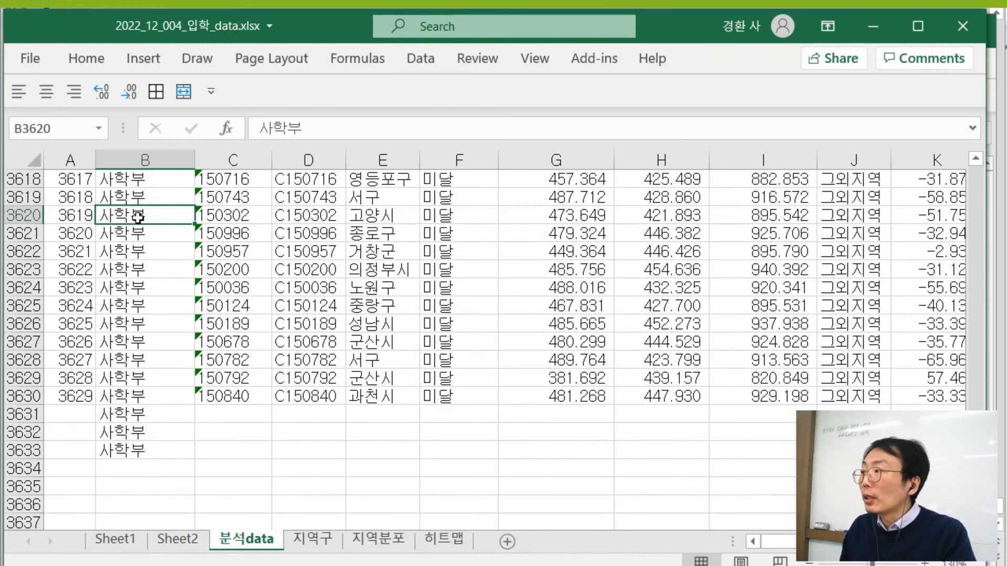
click(166, 540)
click(115, 539)
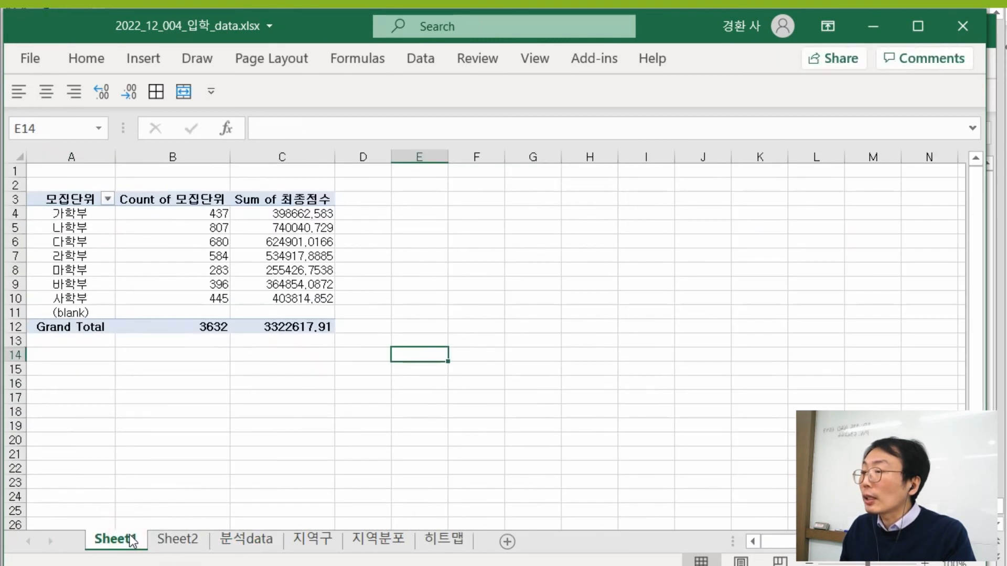
click(167, 540)
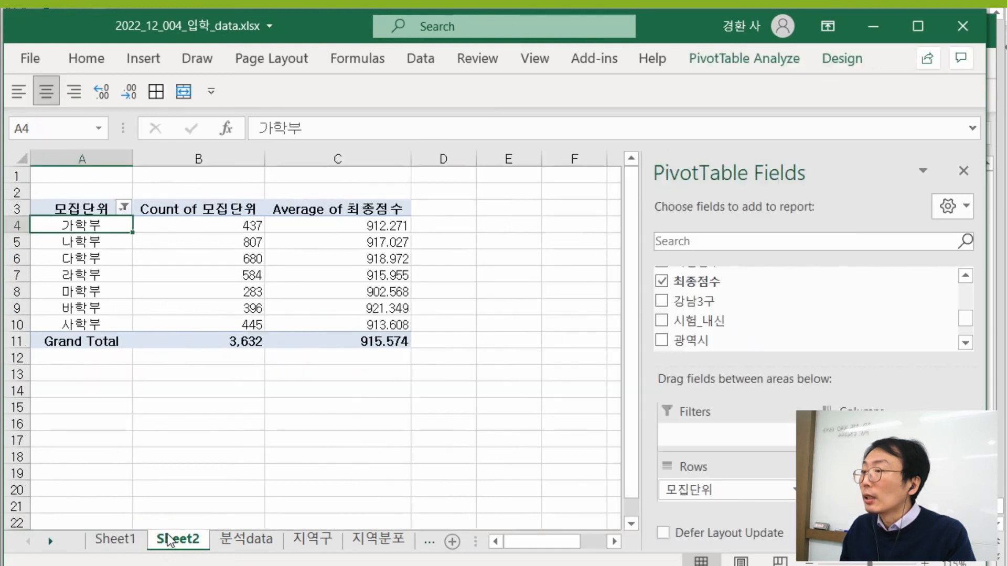
click(124, 540)
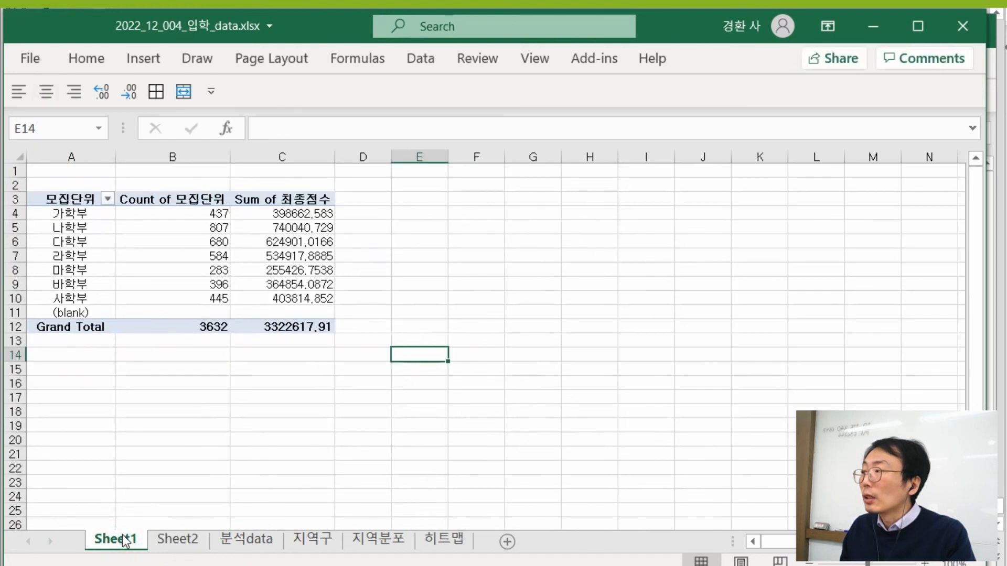
click(440, 244)
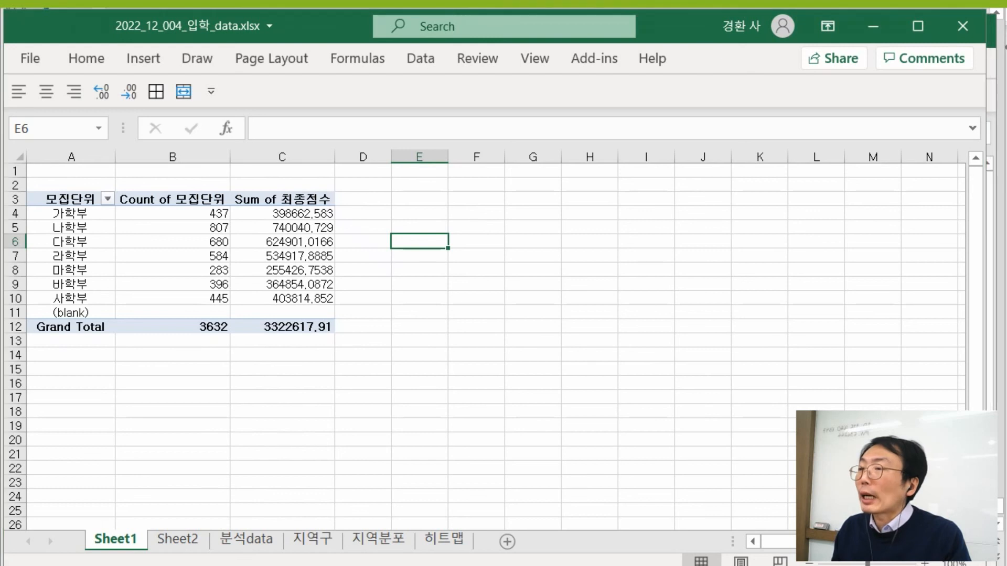
- Switch to File Explorer and open 2020_01_002_KPX_시간별SMP.xlsx from the part_01_01_자료구조 folder
key(alt+Tab)
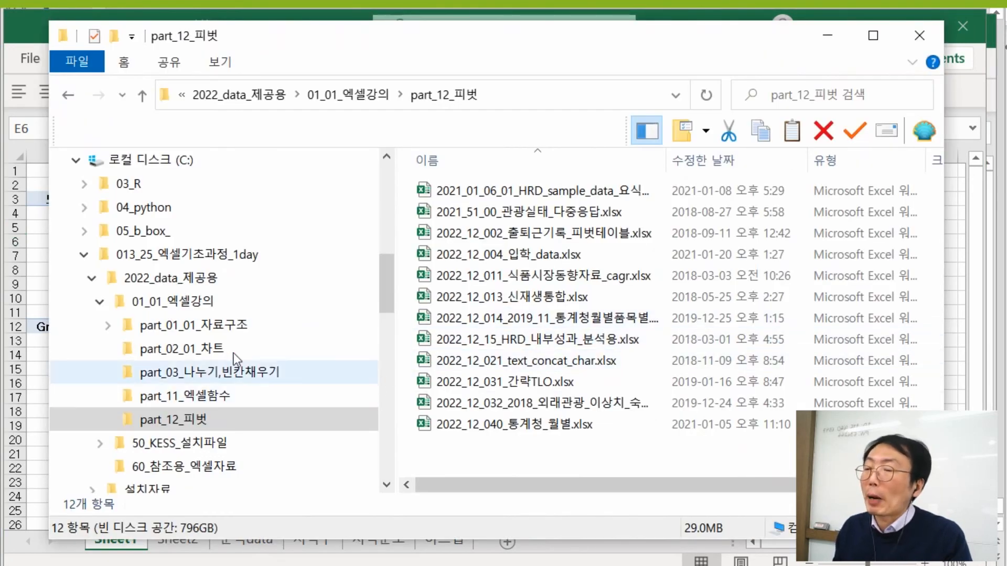
click(202, 302)
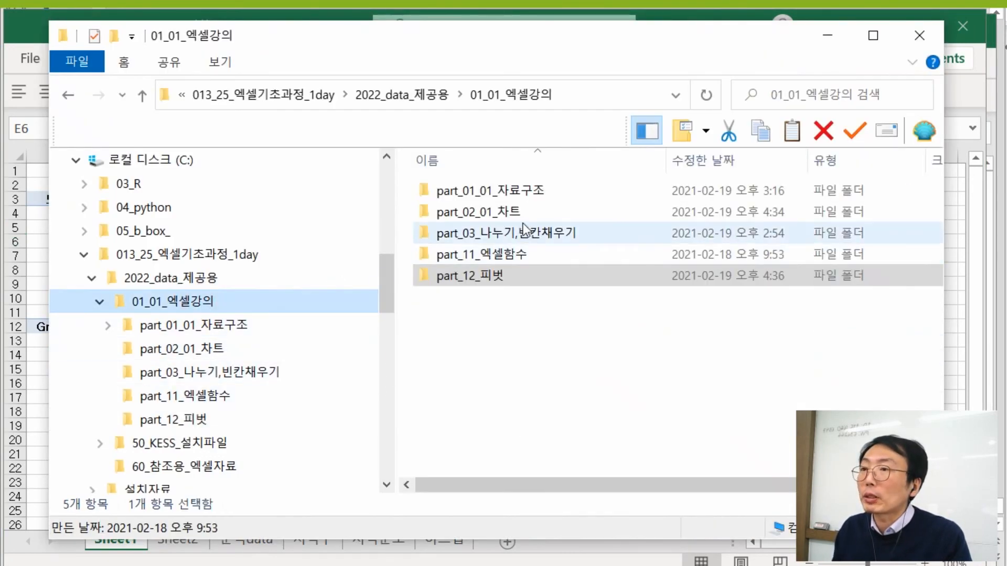
double_click(520, 207)
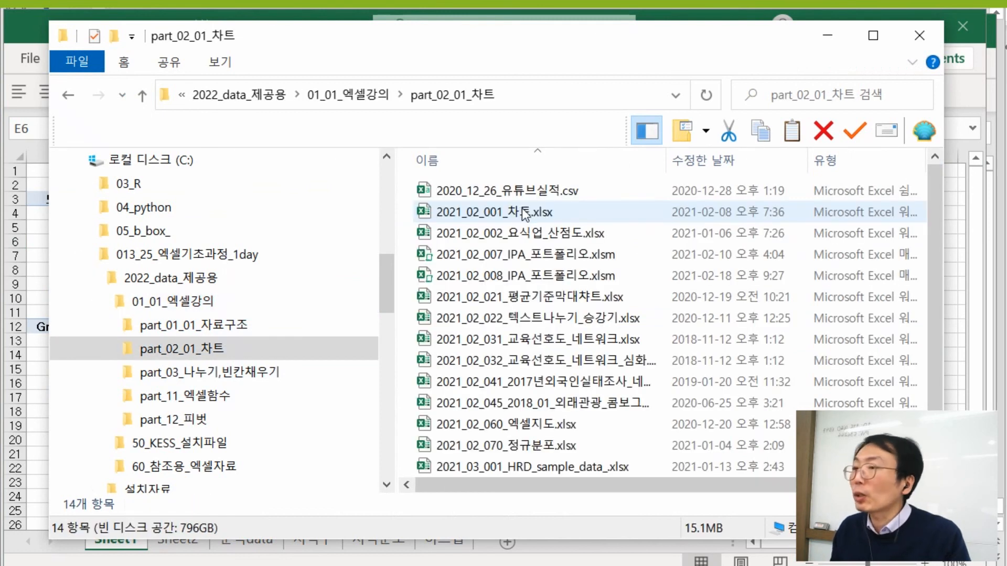
click(257, 325)
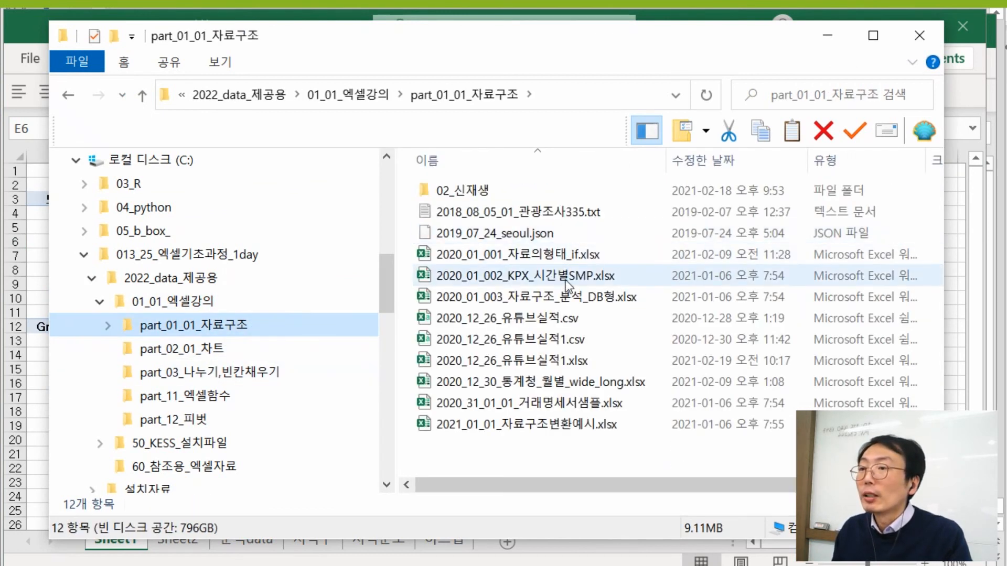
double_click(567, 276)
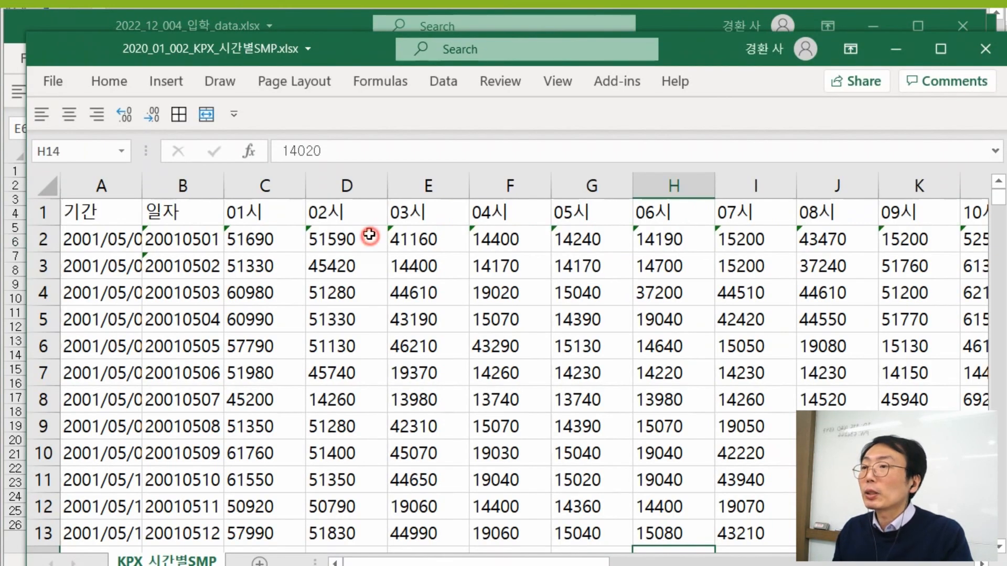
- Enter =VALUE(Z2) in AA2, beside the 24시 column, to convert the text in Z2 to a number
click(369, 235)
key(ctrl+Right)
key(Right)
key(Right)
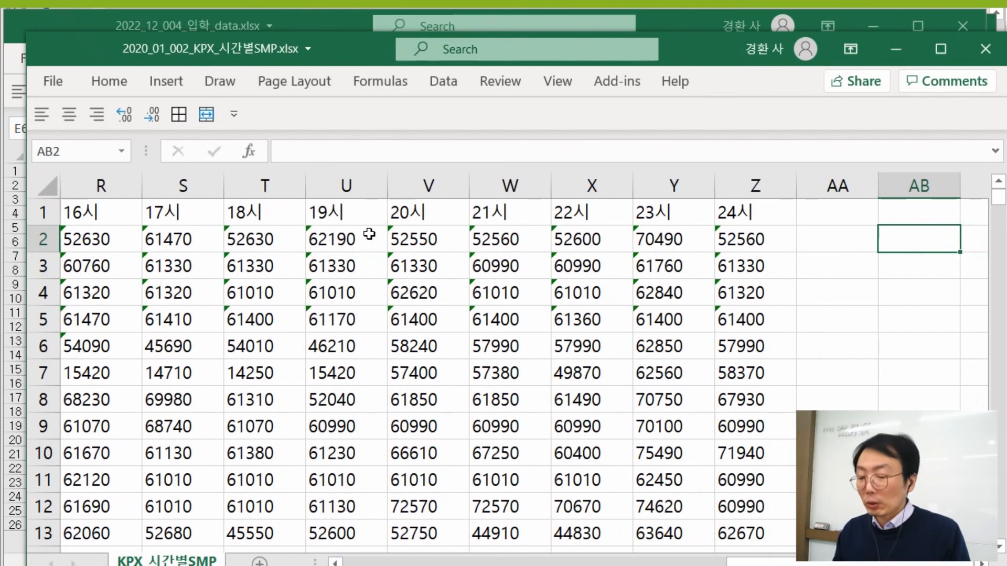
key(Left)
text(=val)
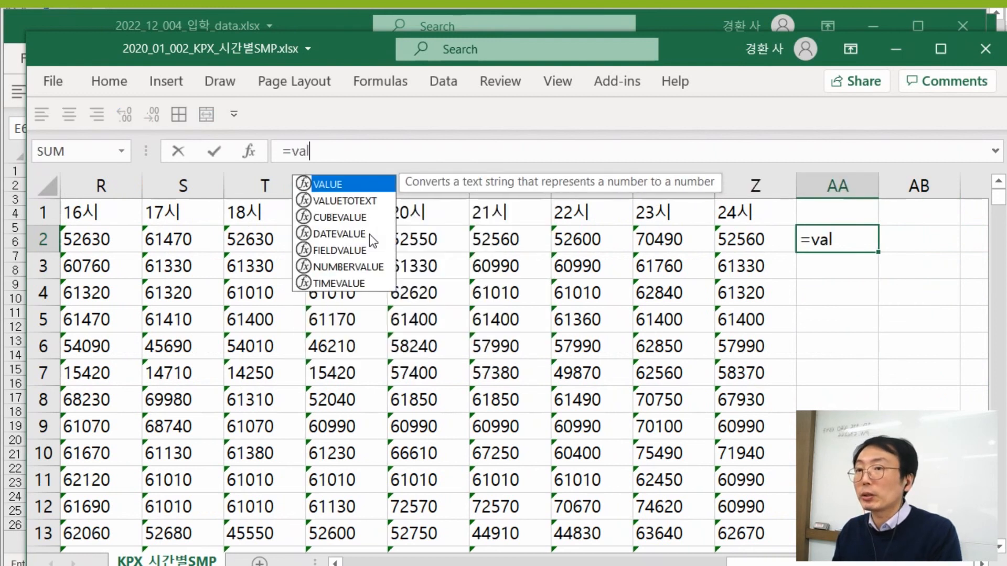
text(ue))
key(BackSpace)
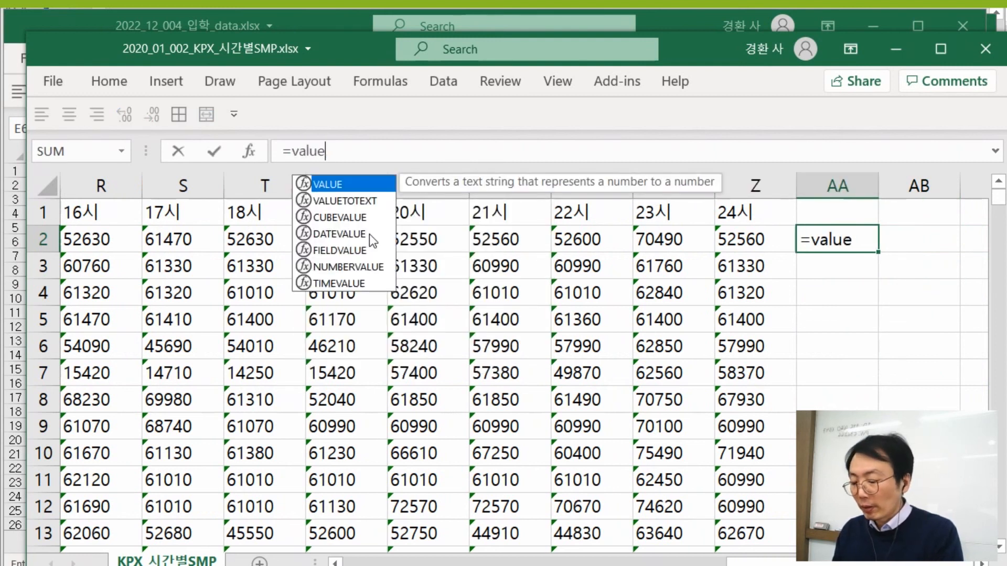
text(()
key(Left)
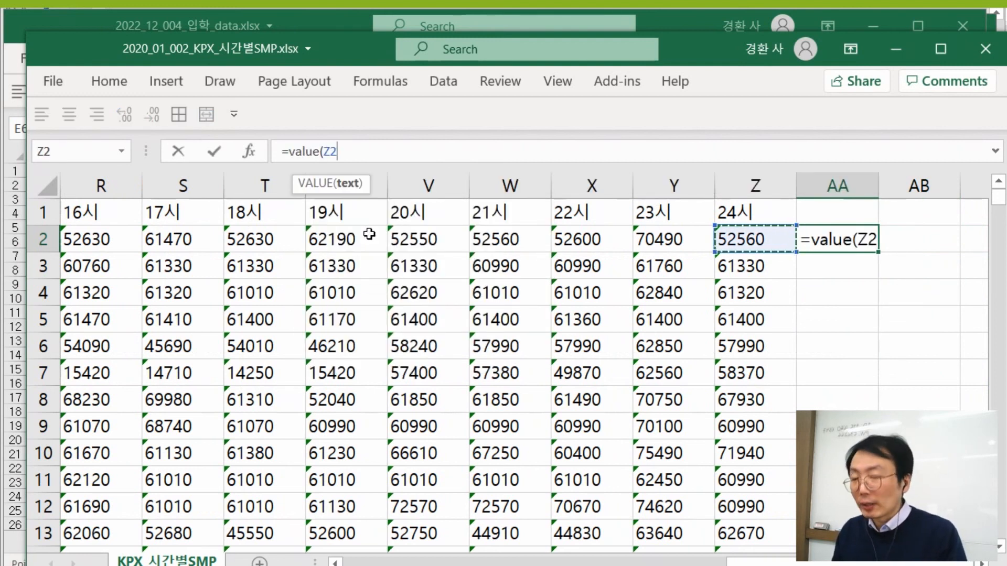
key(Return)
click(854, 241)
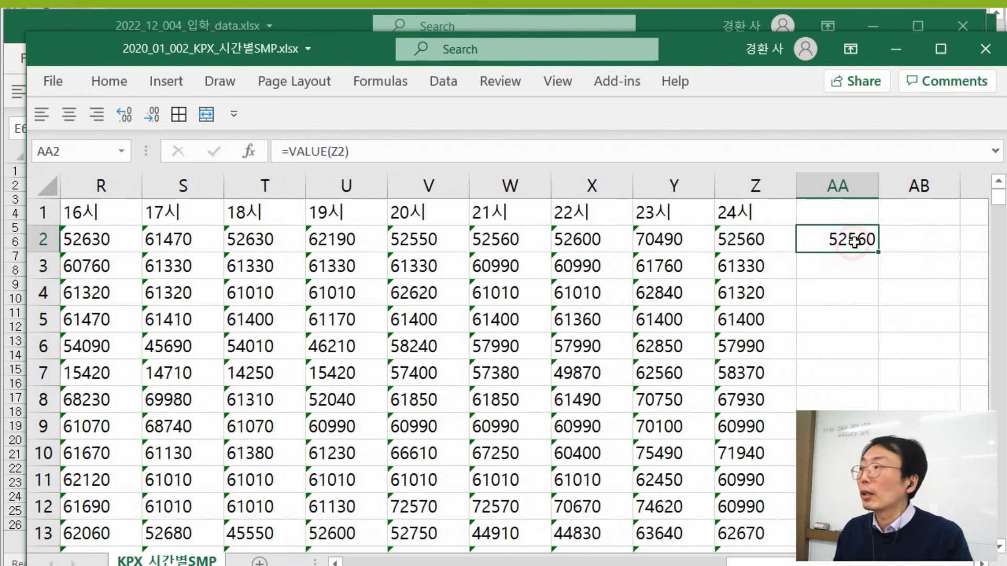
- Fill the VALUE formula from AA2 down column AA alongside the 24시 data
drag(880, 254, 882, 254)
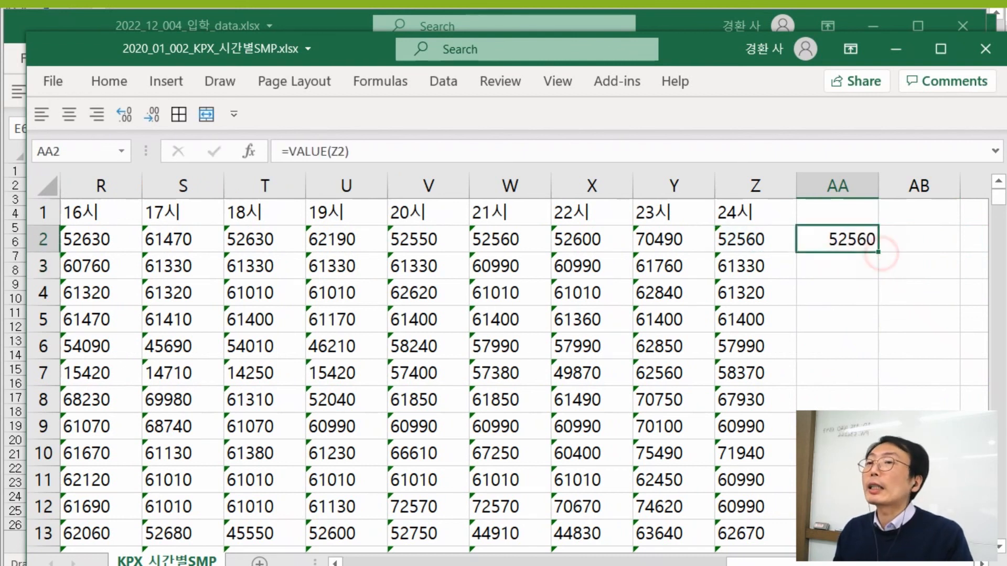
double_click(880, 254)
click(848, 187)
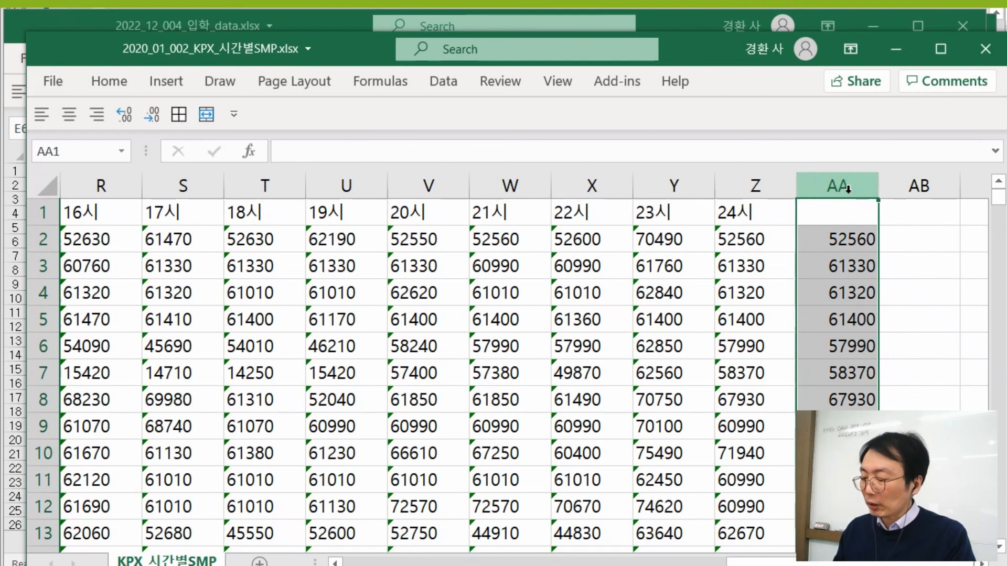
key(ctrl+shift+1)
key(ctrl+z)
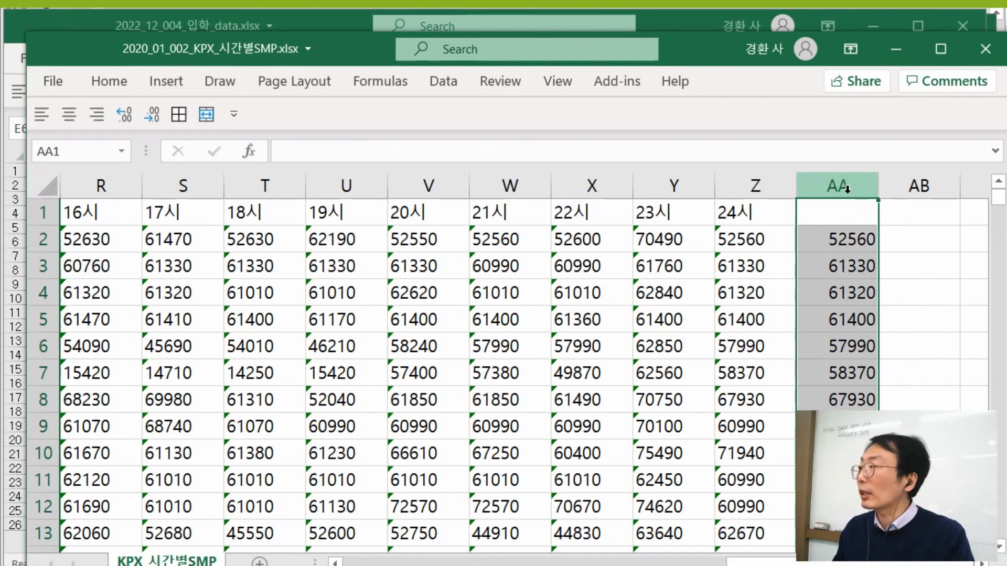
- Try clearing Z4 to test the VALUE formula in AA4 on an empty cell, and undo the deletion
click(834, 239)
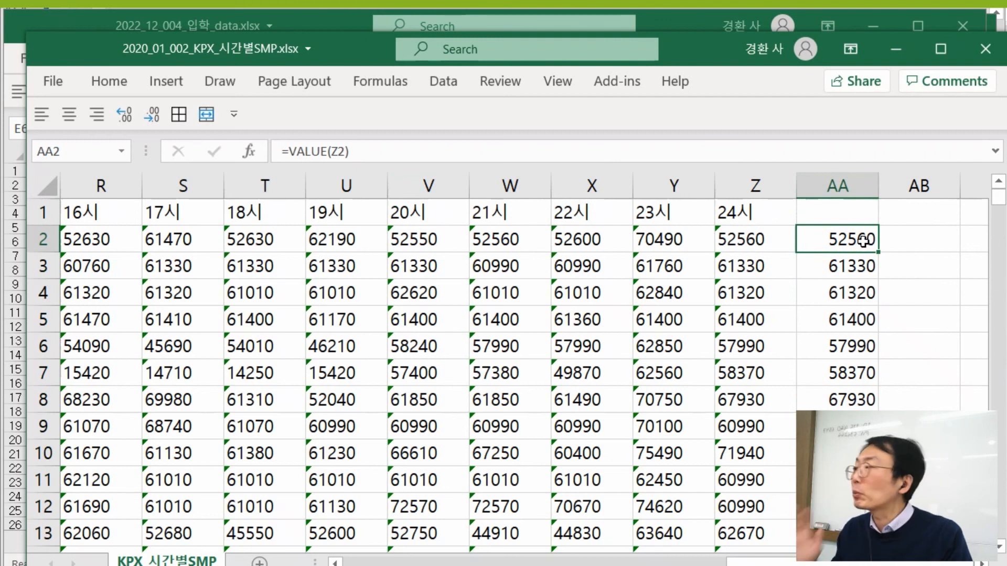
click(760, 292)
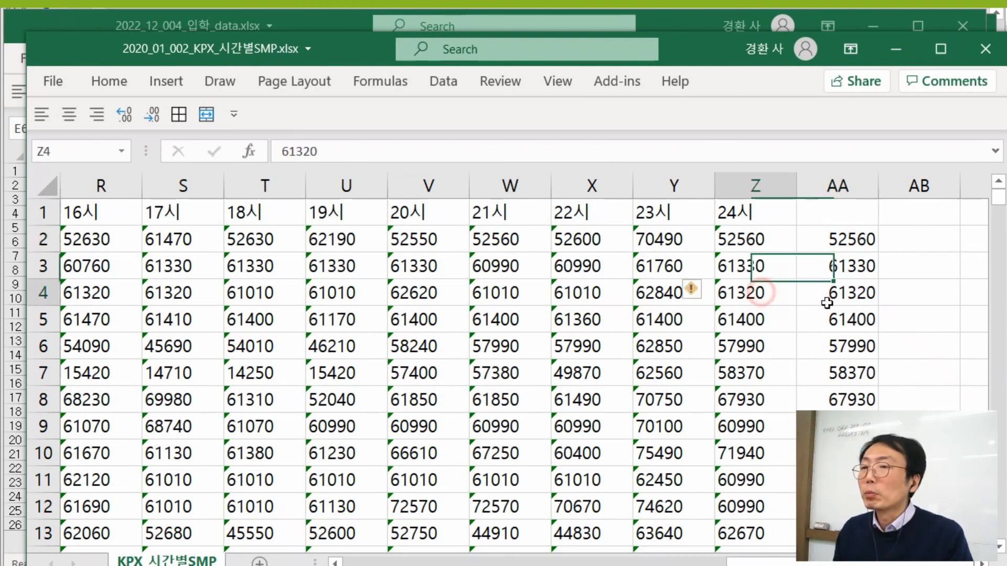
key(Delete)
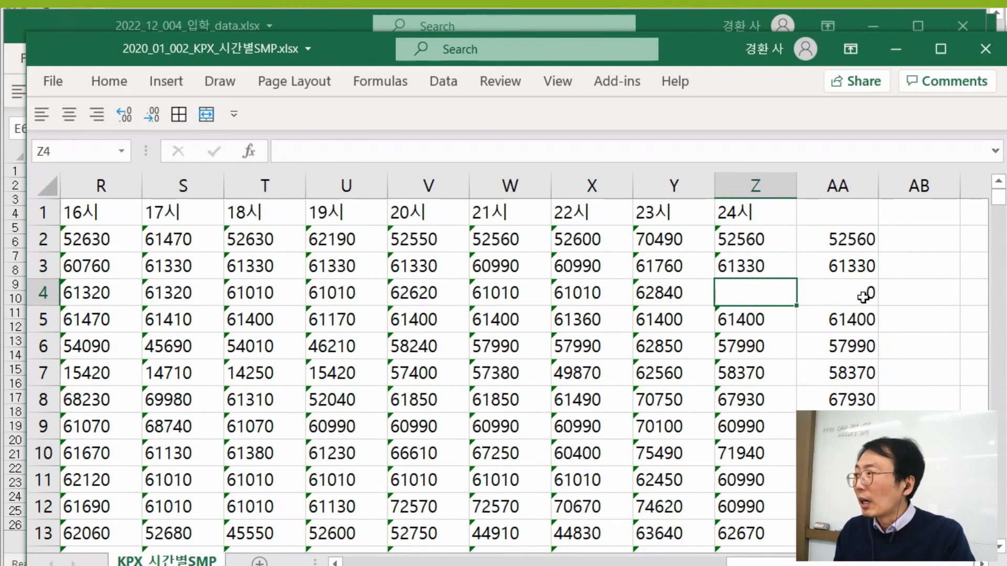
key(ctrl+z)
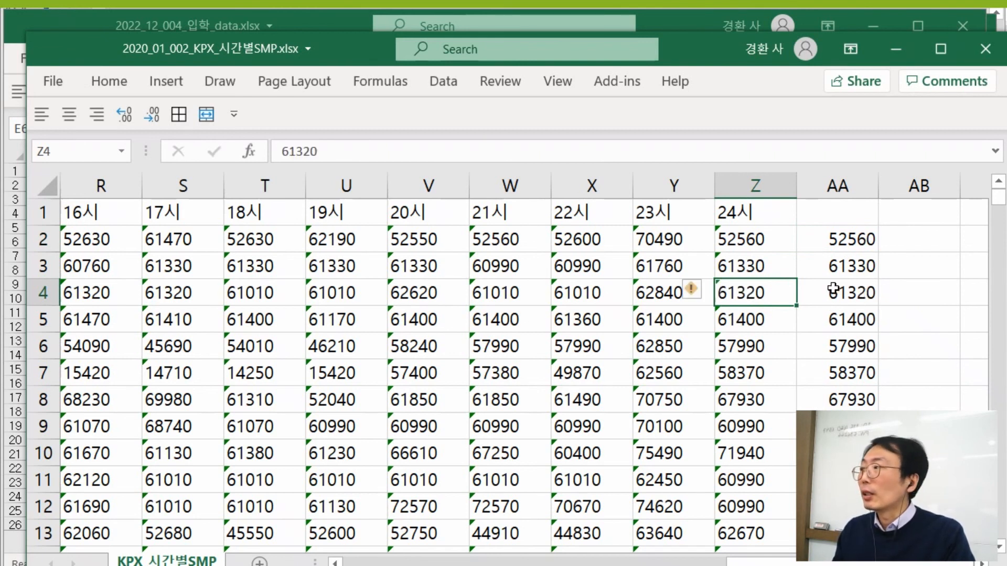
- Copy the 24시 header from Z1 into Z5 and check how the VALUE formula in AA5 handles the text
click(755, 216)
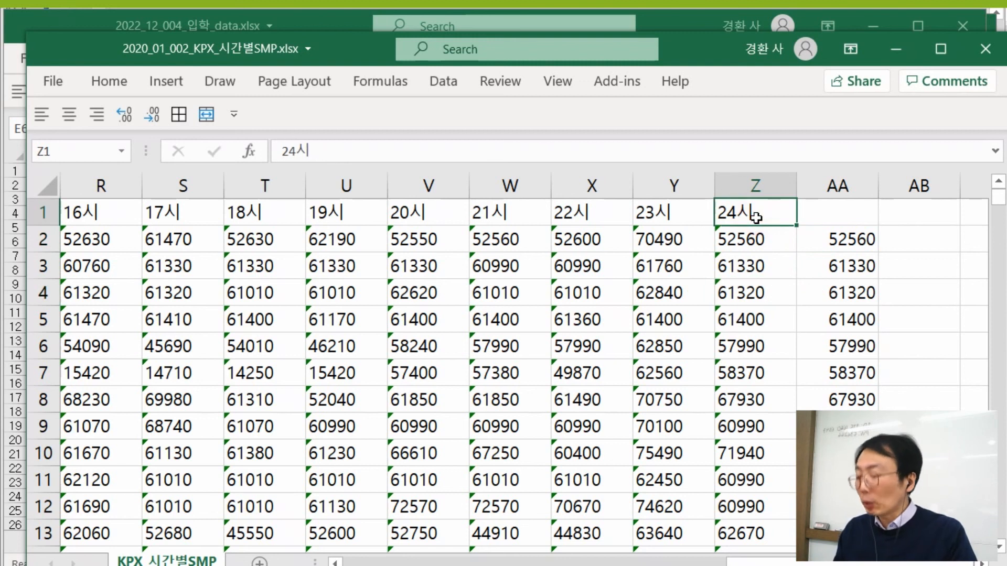
key(ctrl+c)
key(Down)
key(Down)
key(Down)
key(Down)
key(ctrl+v)
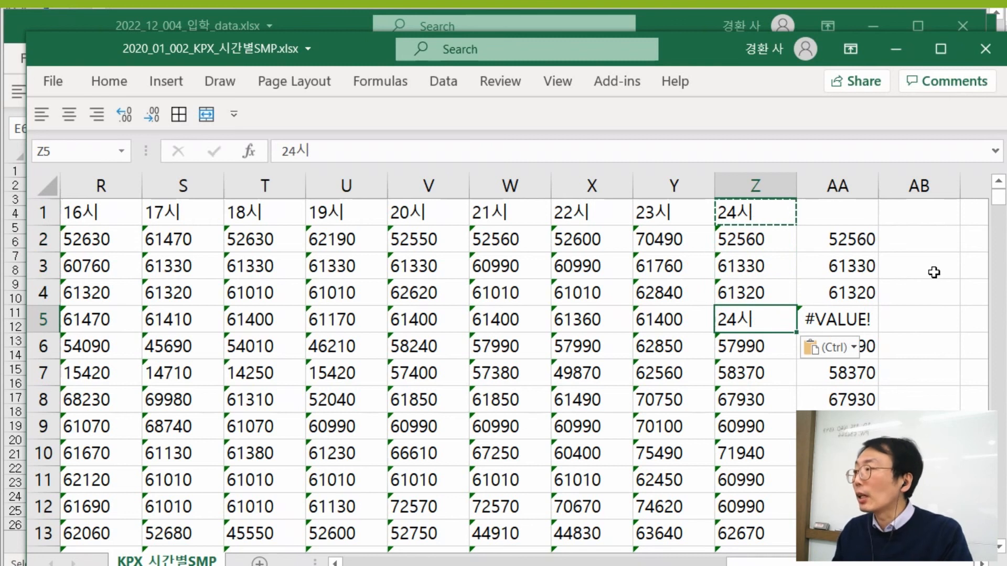
click(842, 319)
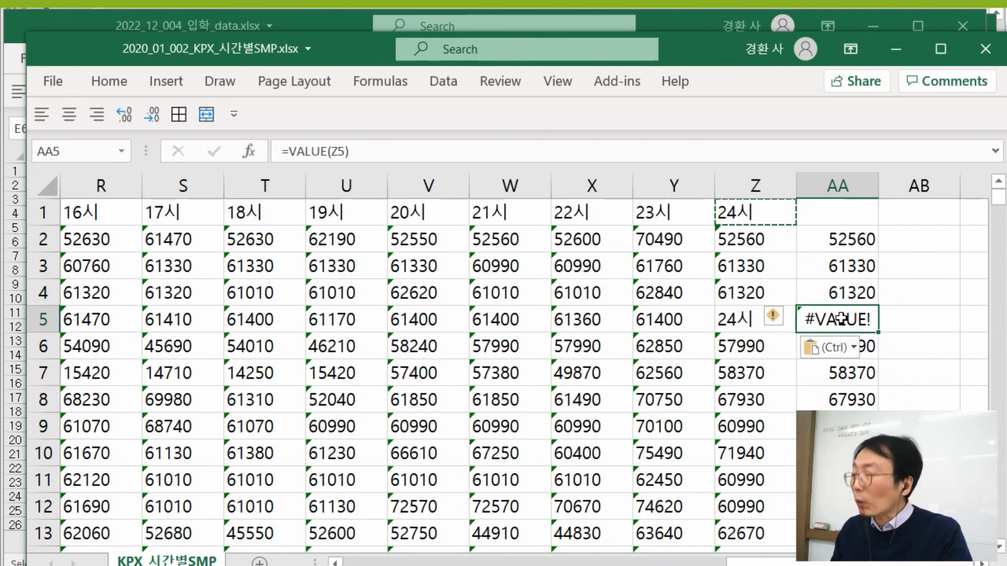
- Undo the paste in Z5 and the formula fill, and clear the contents of column AA
key(ctrl+z)
key(ctrl+z)
key(ctrl+z)
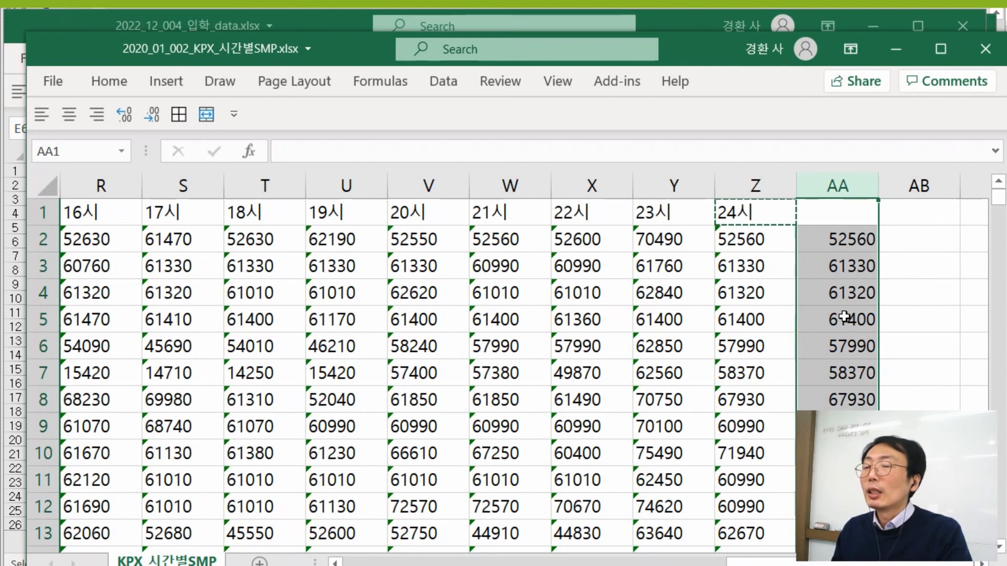
key(ctrl+z)
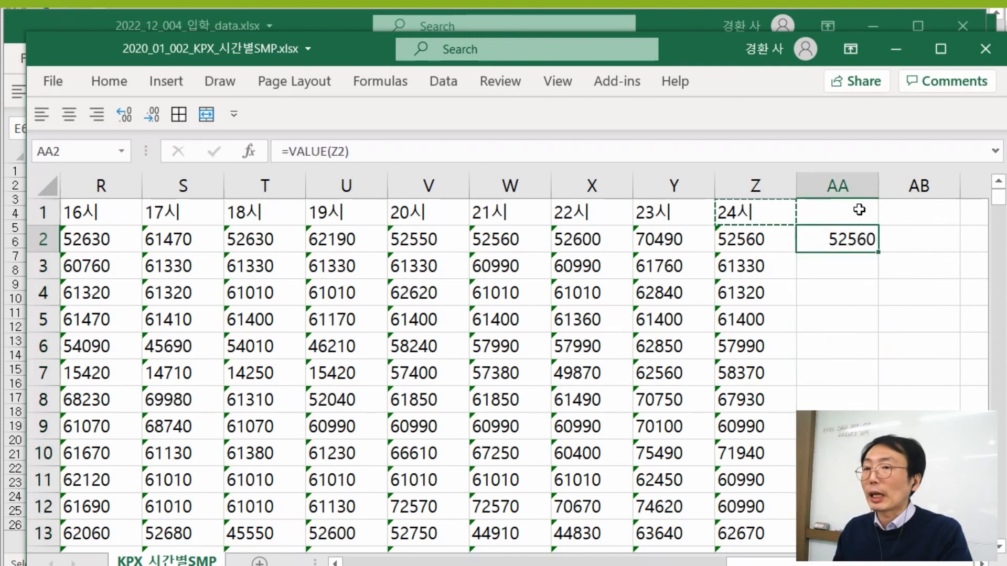
click(854, 178)
key(Delete)
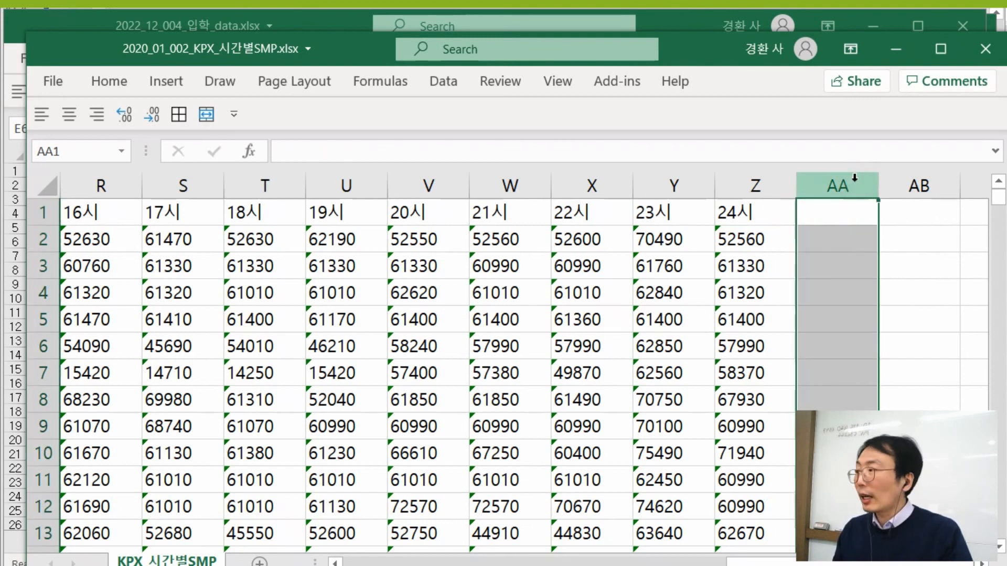